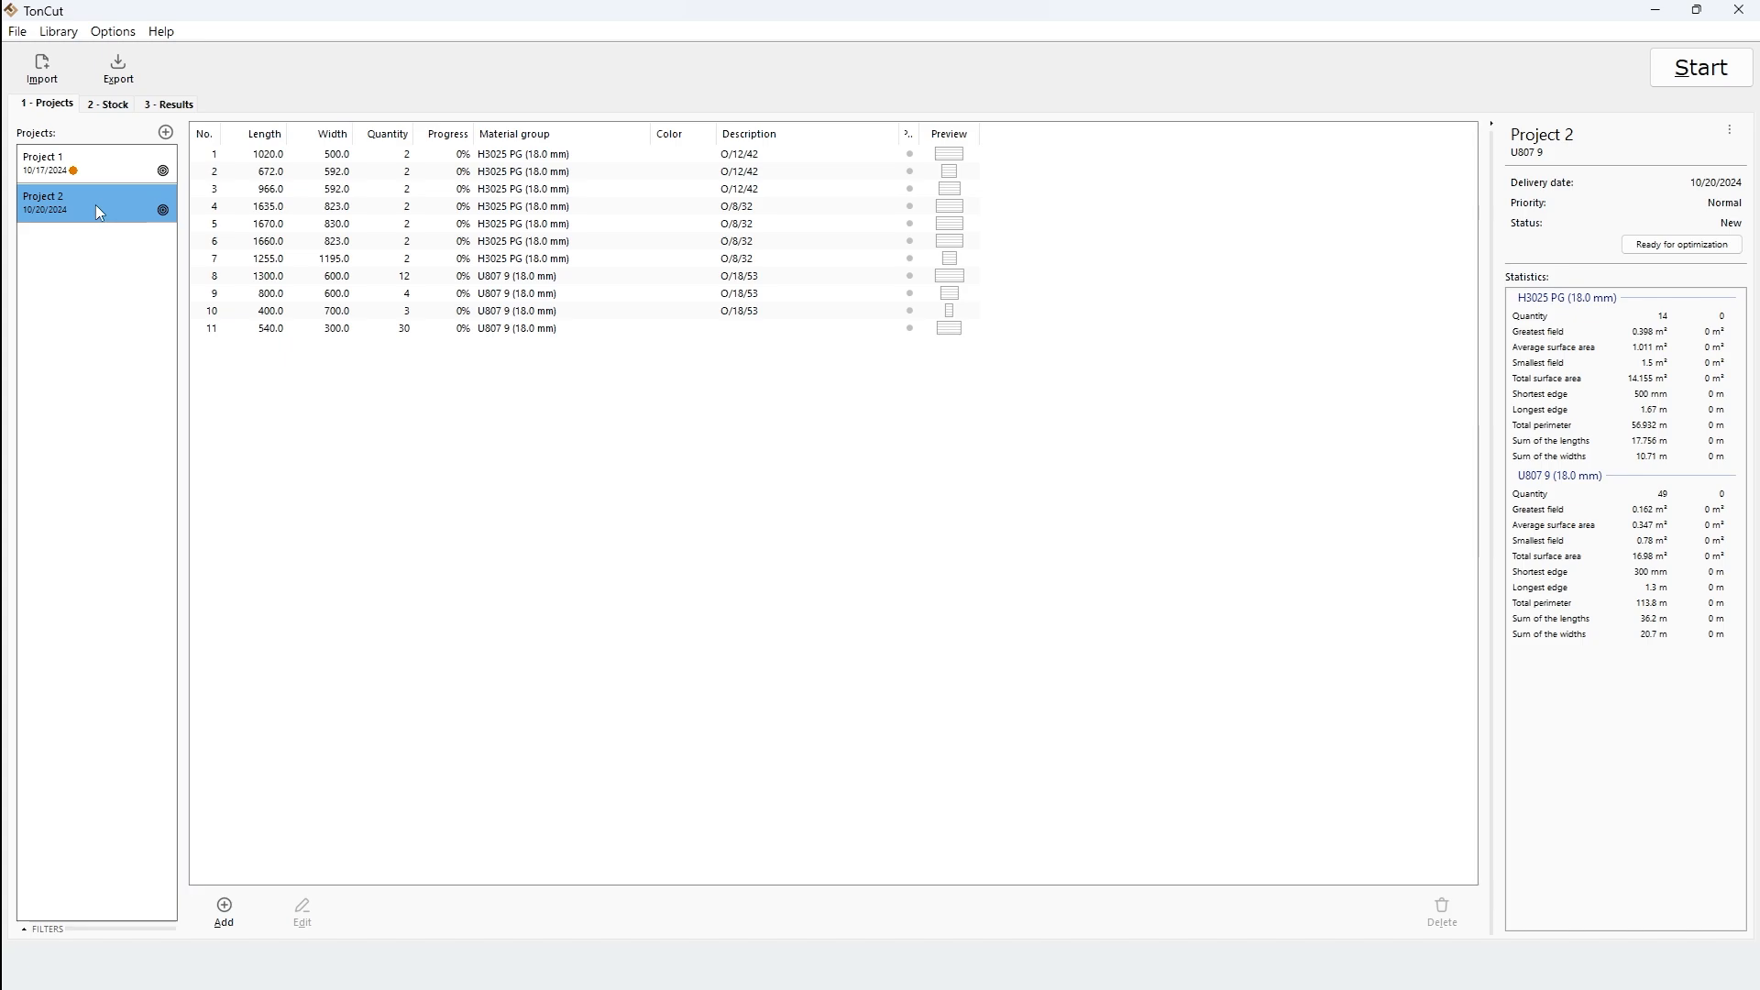
# Add a new U807 9 (18.0 mm) piece to Project 2, 300 mm long and 200 mm wide, with quantity 20.
pyautogui.click(221, 911)
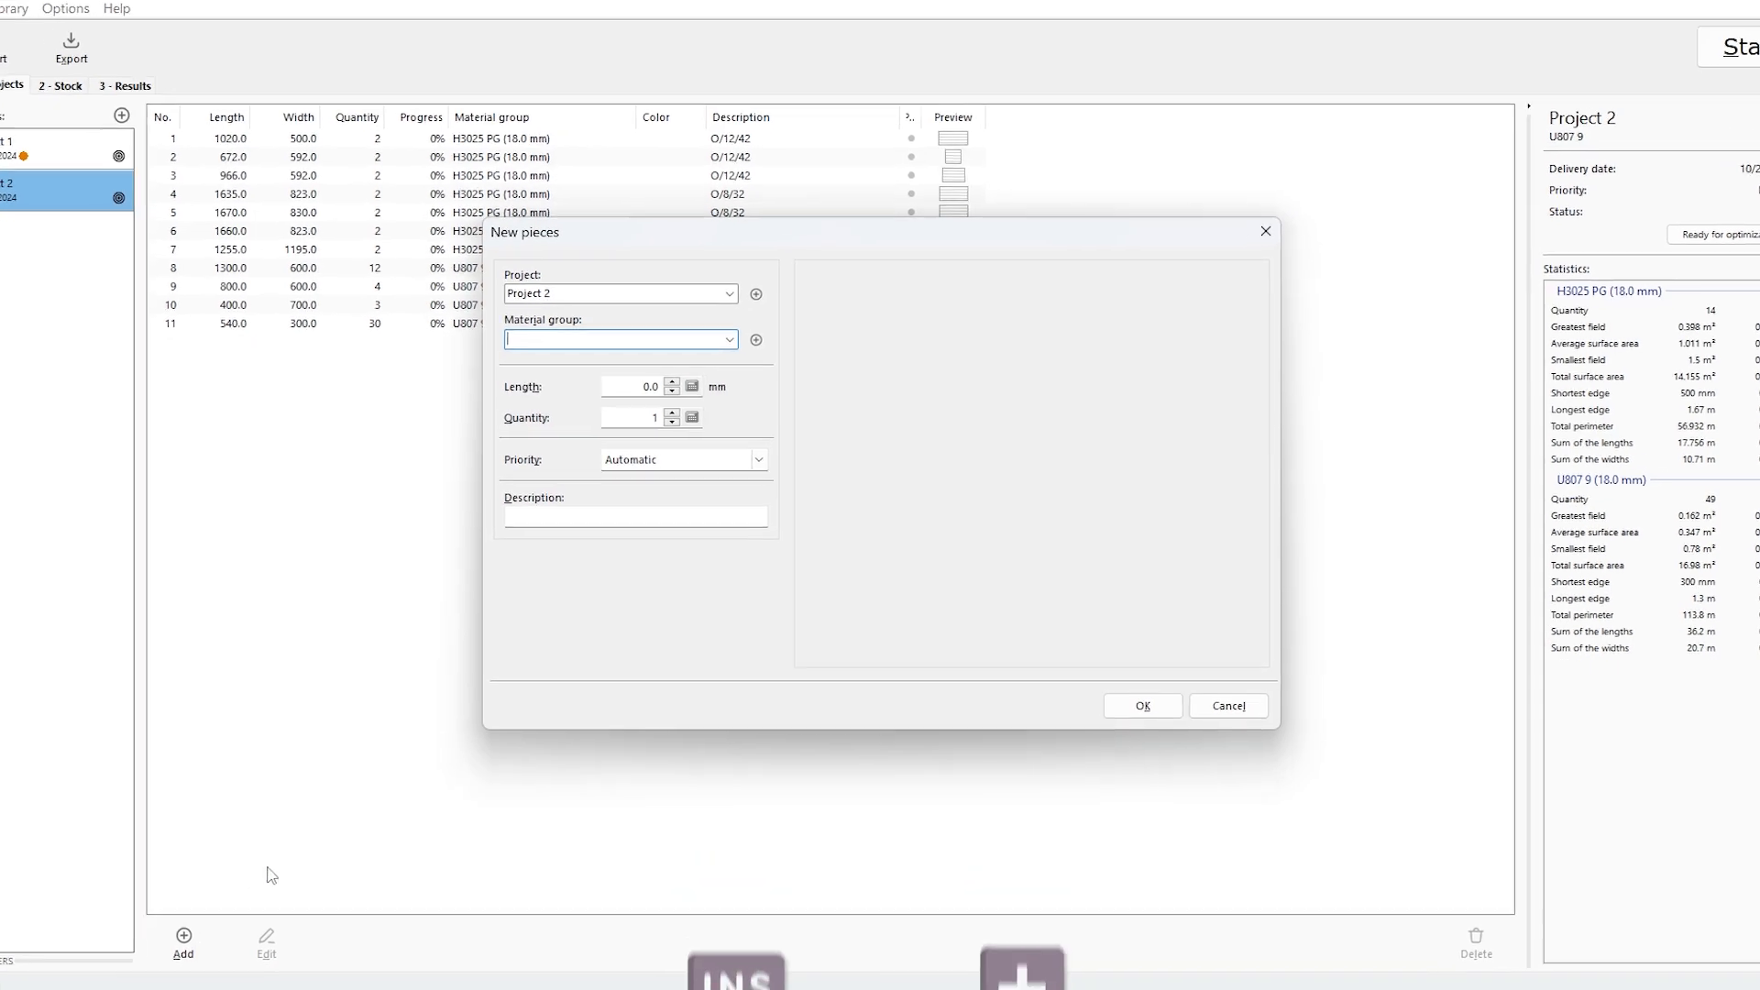
pyautogui.click(739, 345)
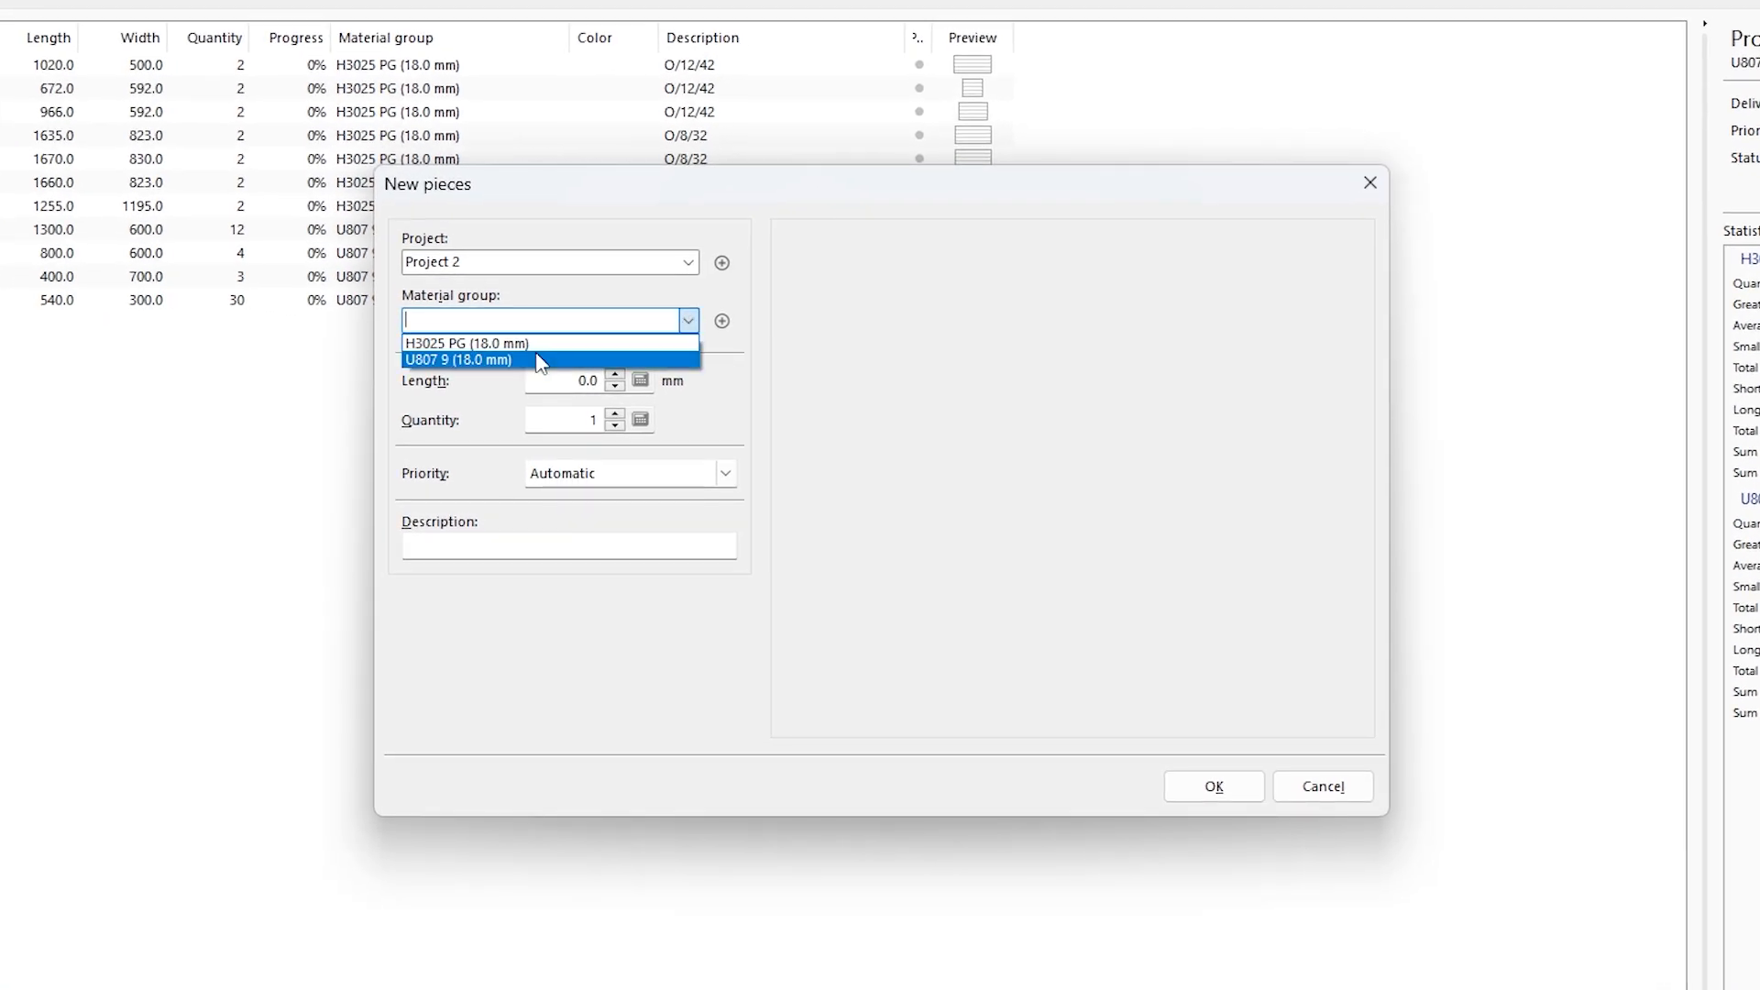
pyautogui.click(453, 360)
pyautogui.press('Tab')
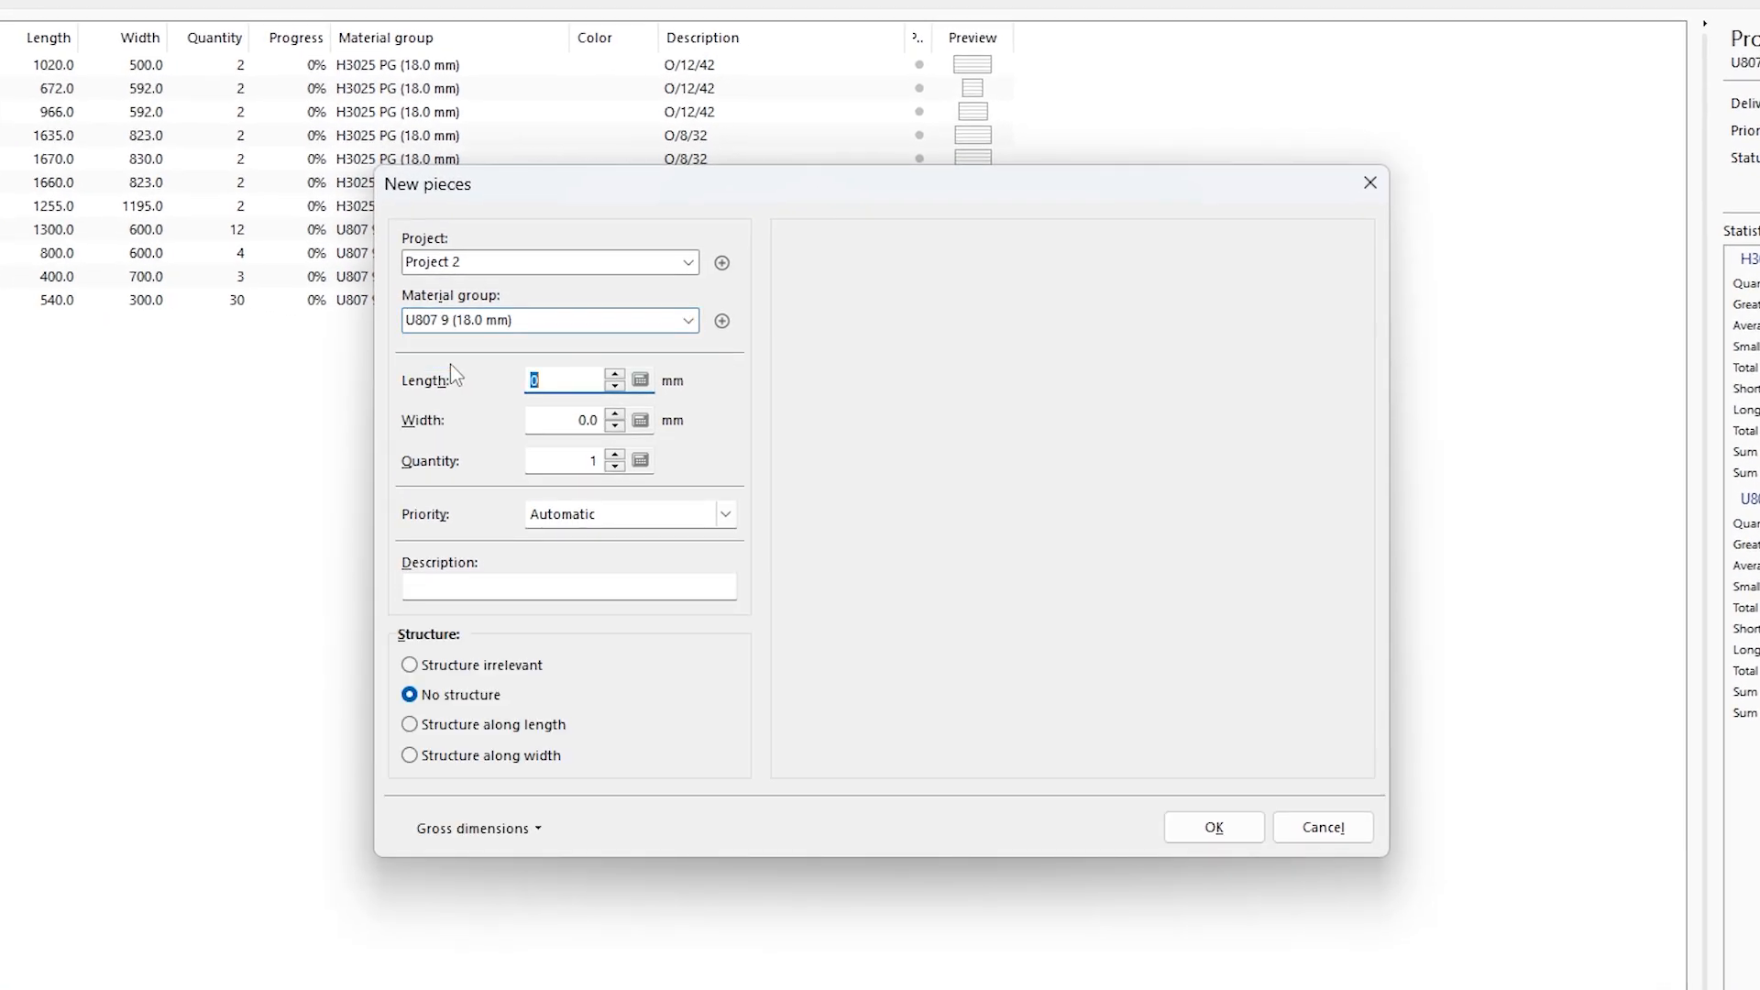
pyautogui.write('3')
pyautogui.press('Tab')
pyautogui.write('200')
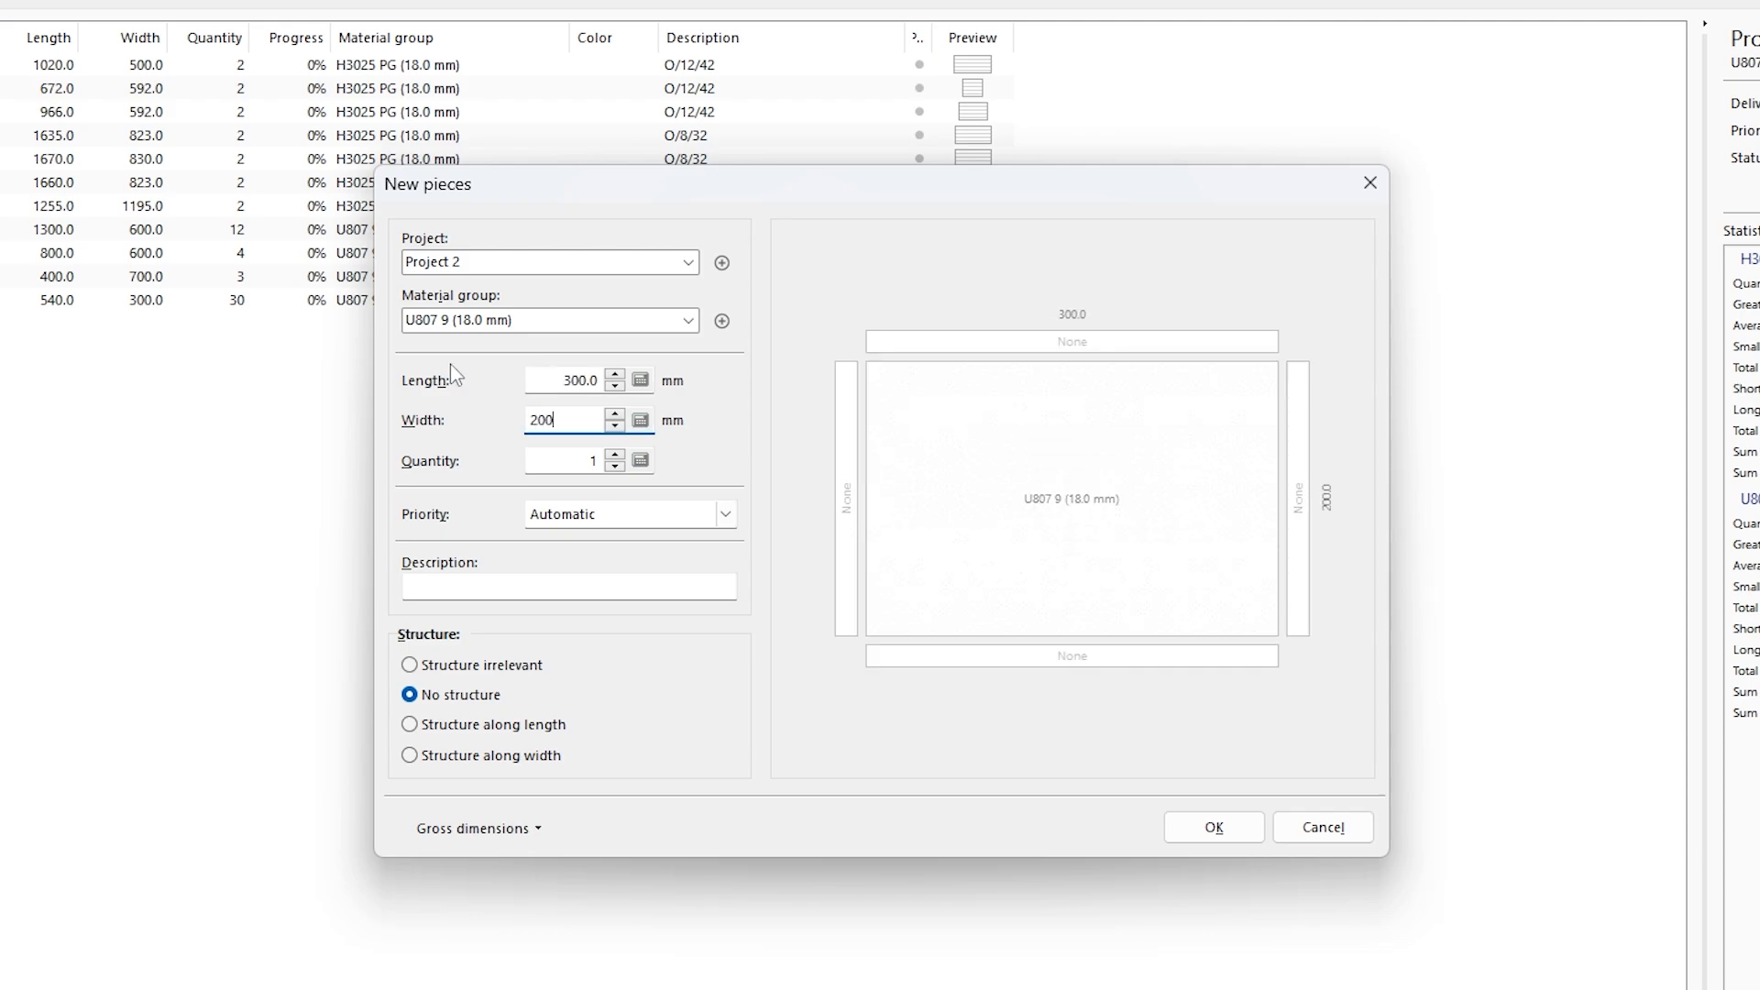
pyautogui.press('Tab')
pyautogui.write('20')
pyautogui.press('Tab')
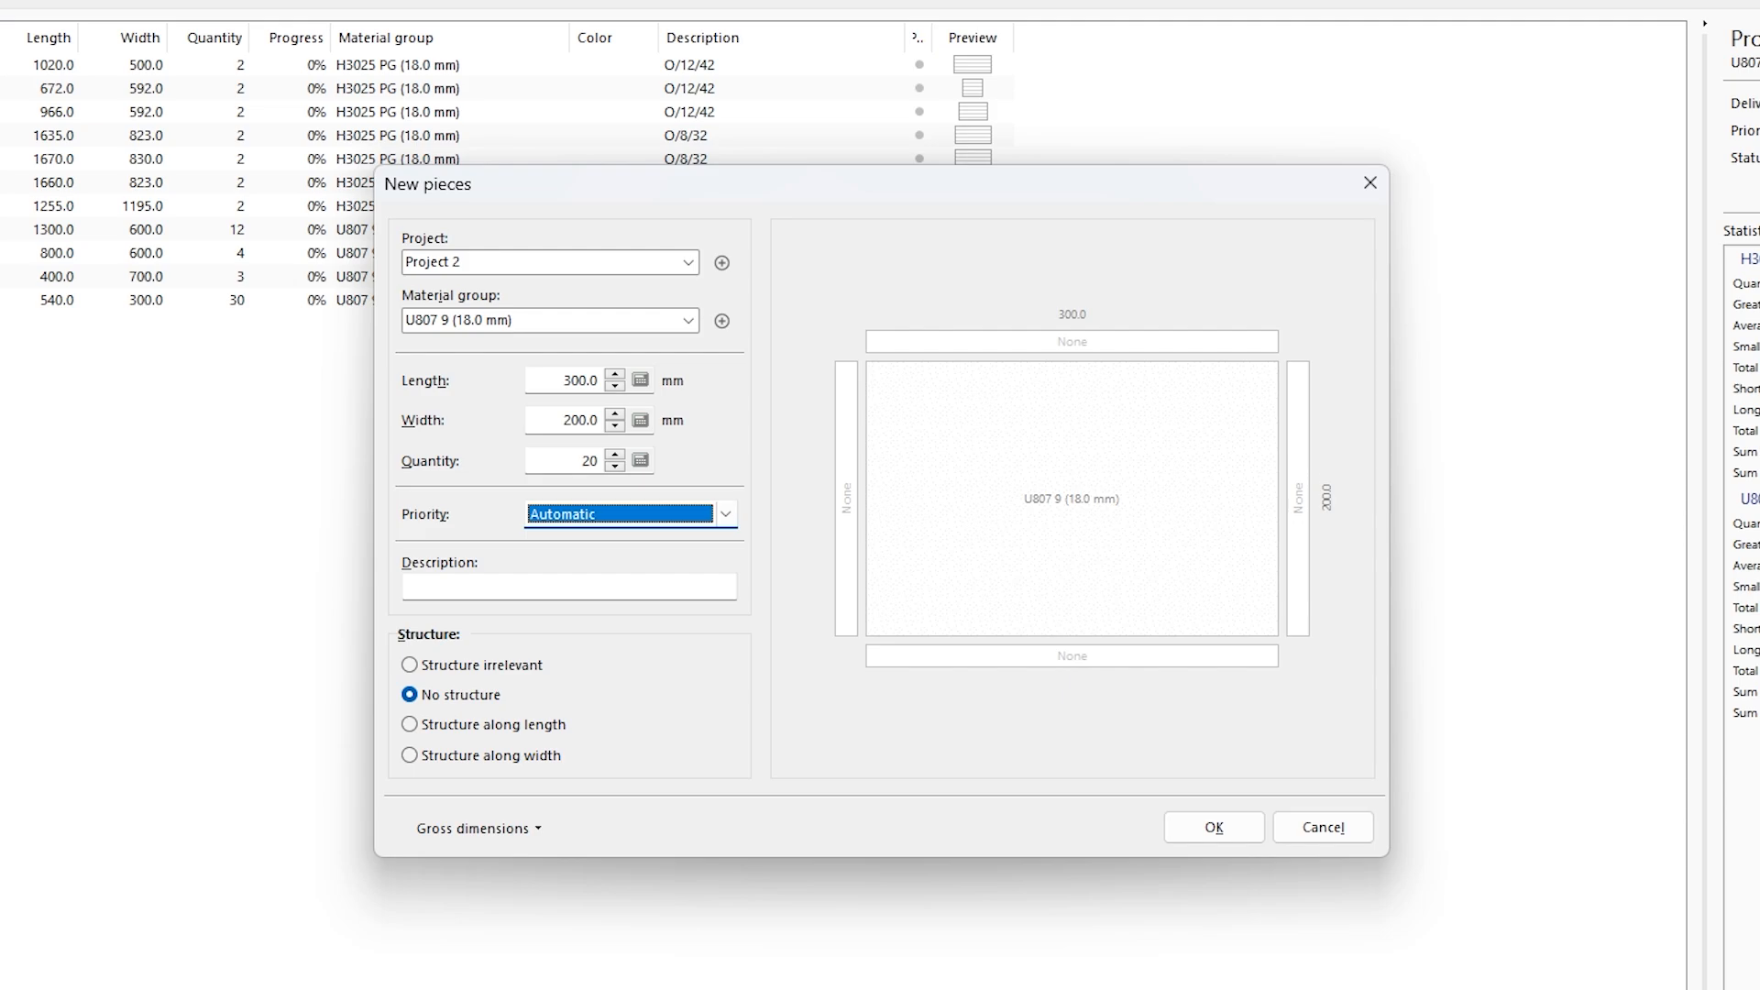
# Keep the new piece's priority on Automatic, set its structure along the length, and save it.
pyautogui.click(724, 515)
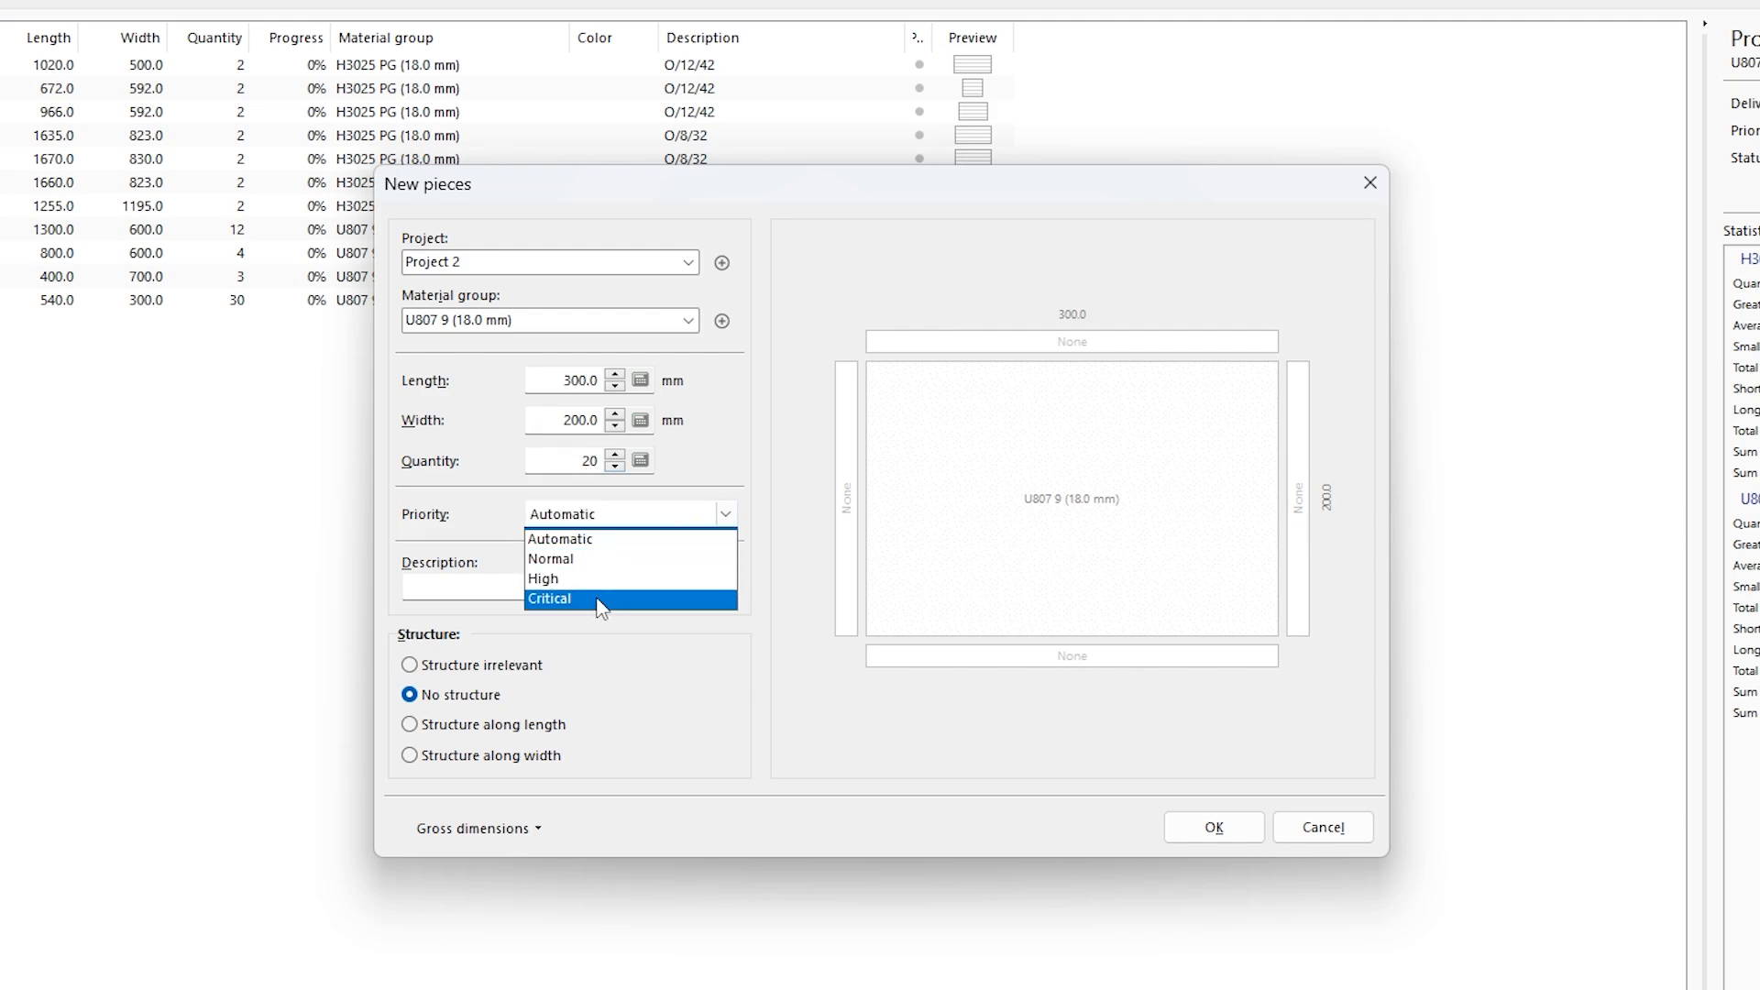
pyautogui.click(581, 541)
pyautogui.click(411, 725)
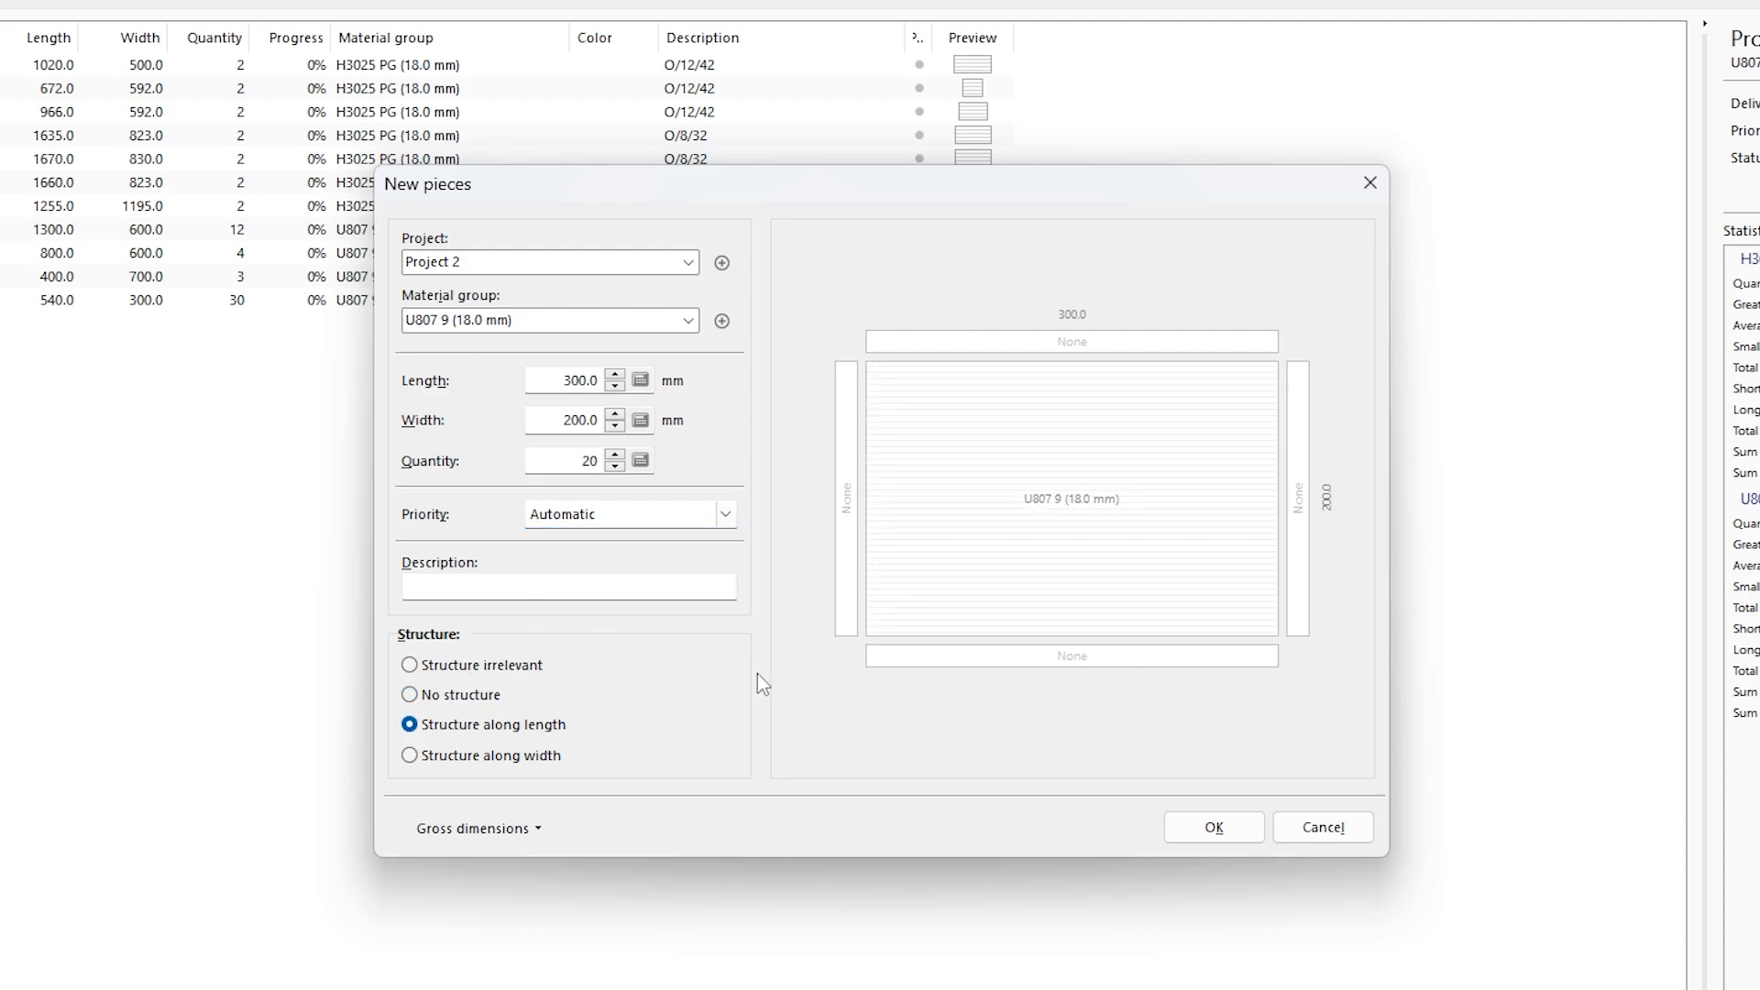
pyautogui.click(1213, 828)
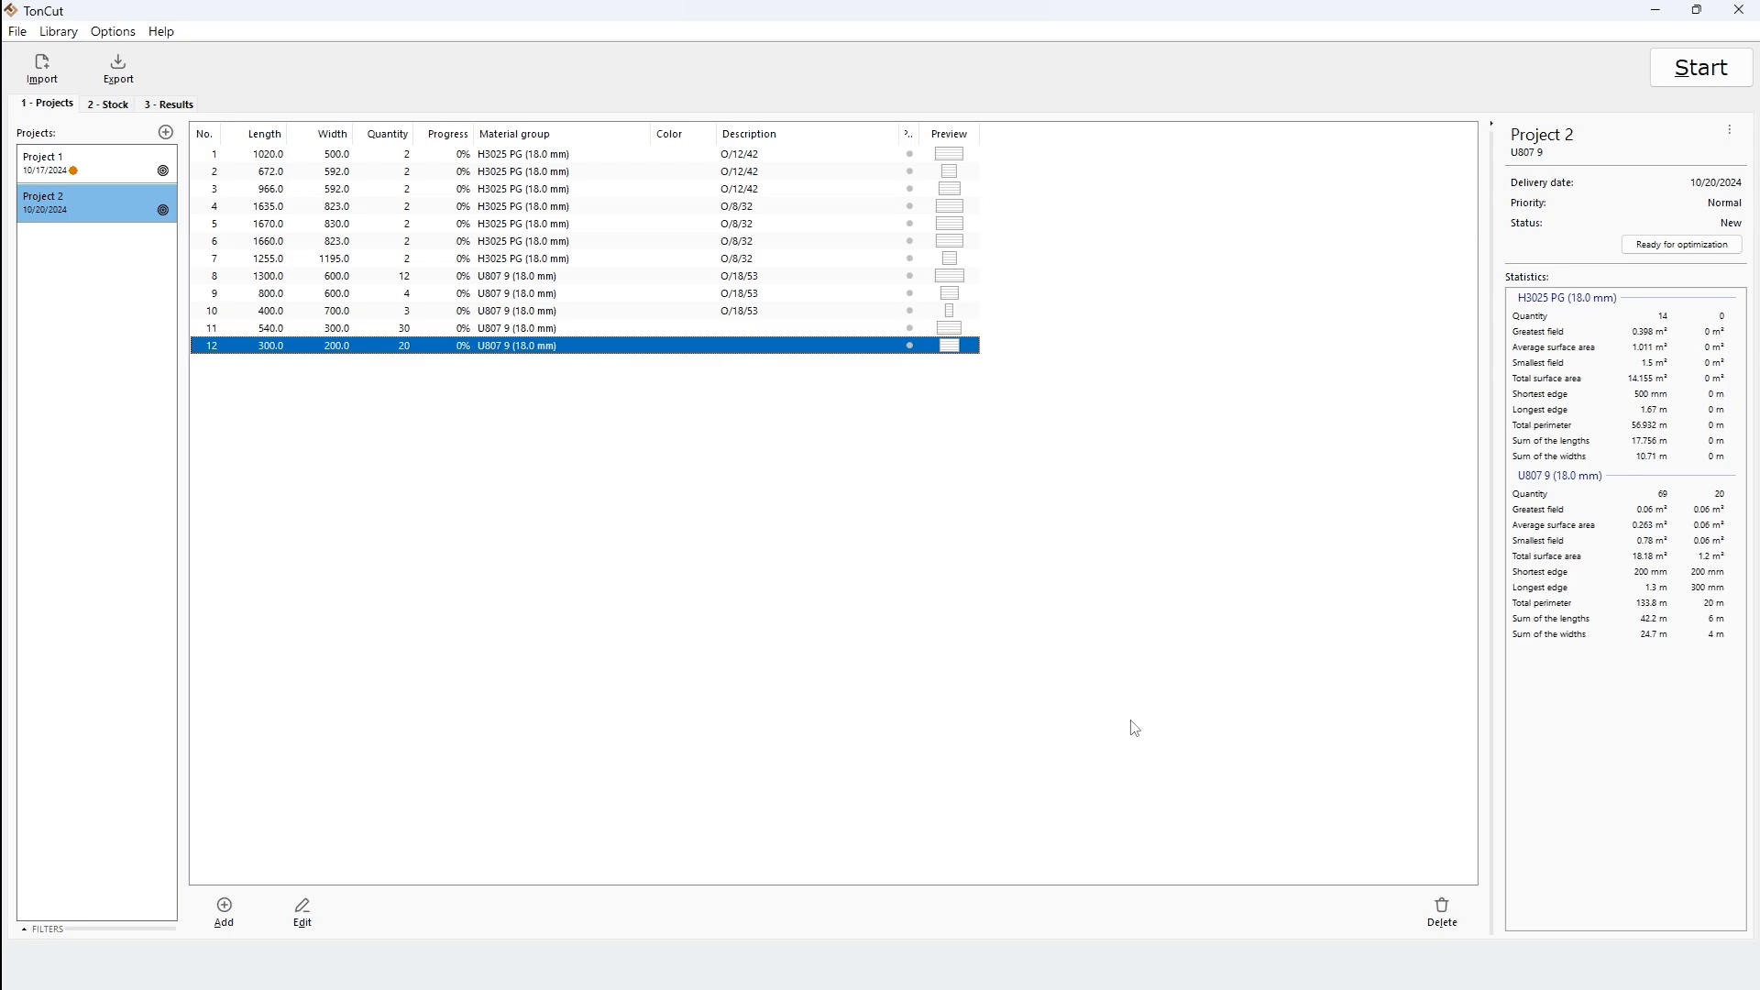
# Change the quantity of the 300 × 200 mm piece in Project 2 to 26.
pyautogui.doubleClick(632, 345)
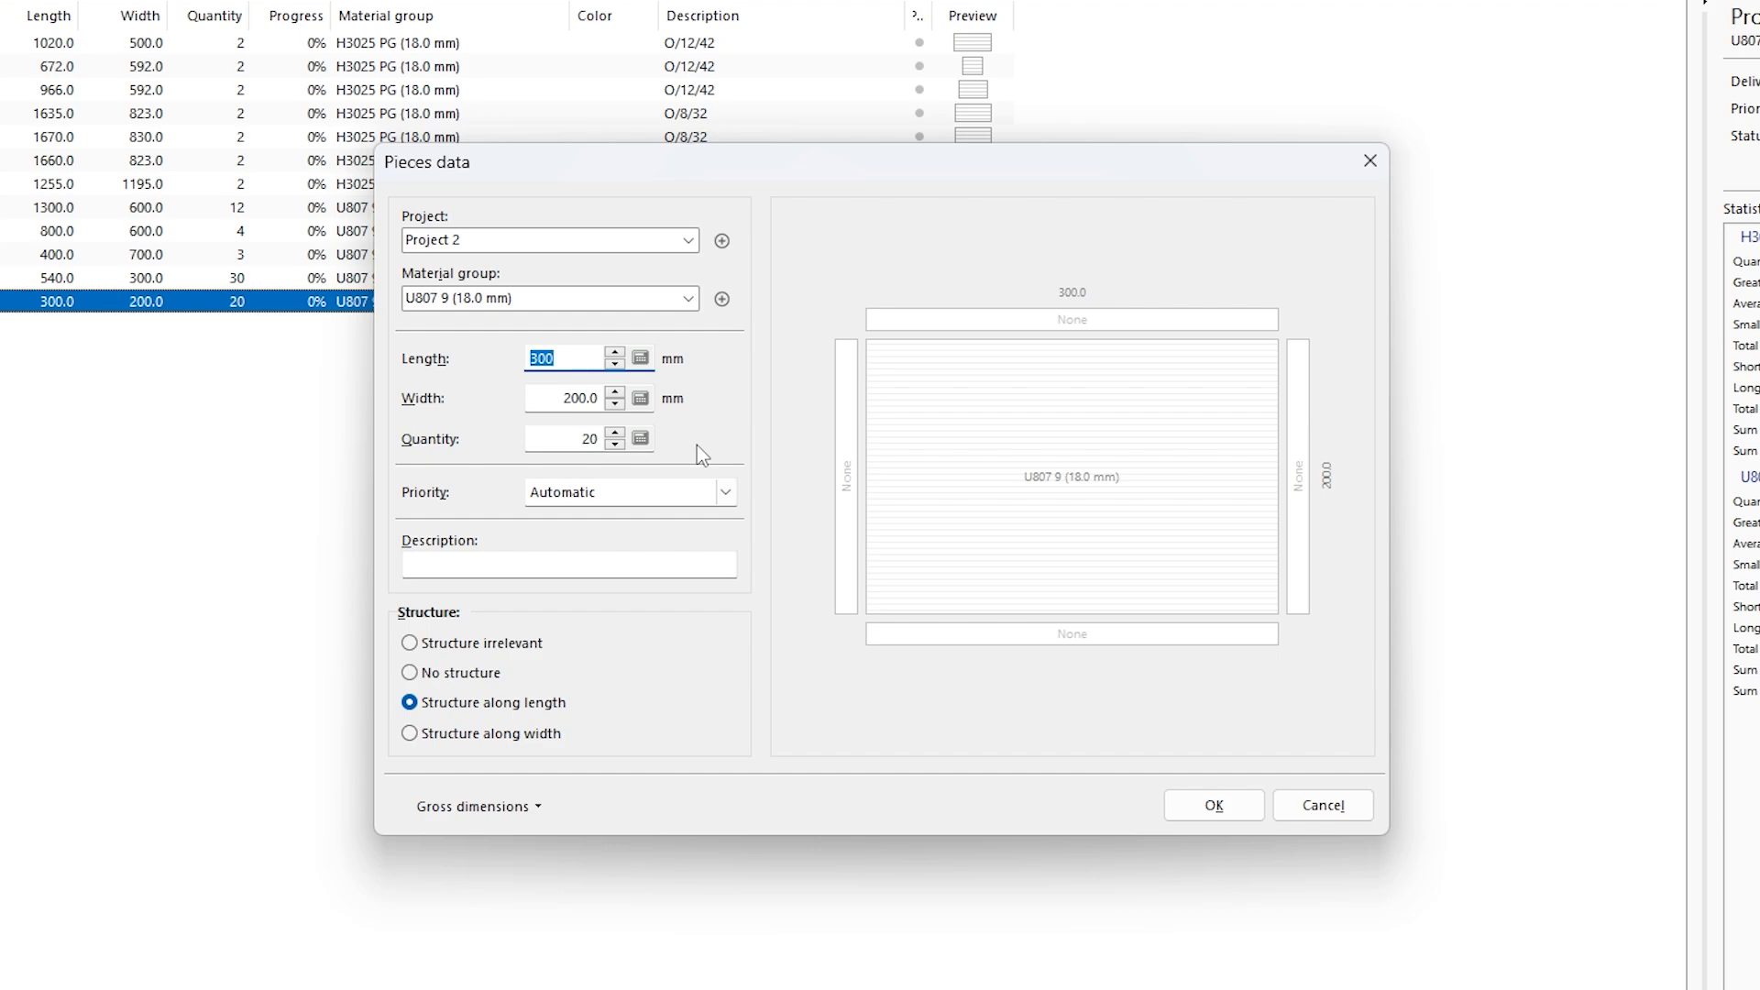
pyautogui.press('Tab')
pyautogui.press('Tab')
pyautogui.press('Tab')
pyautogui.press('Tab')
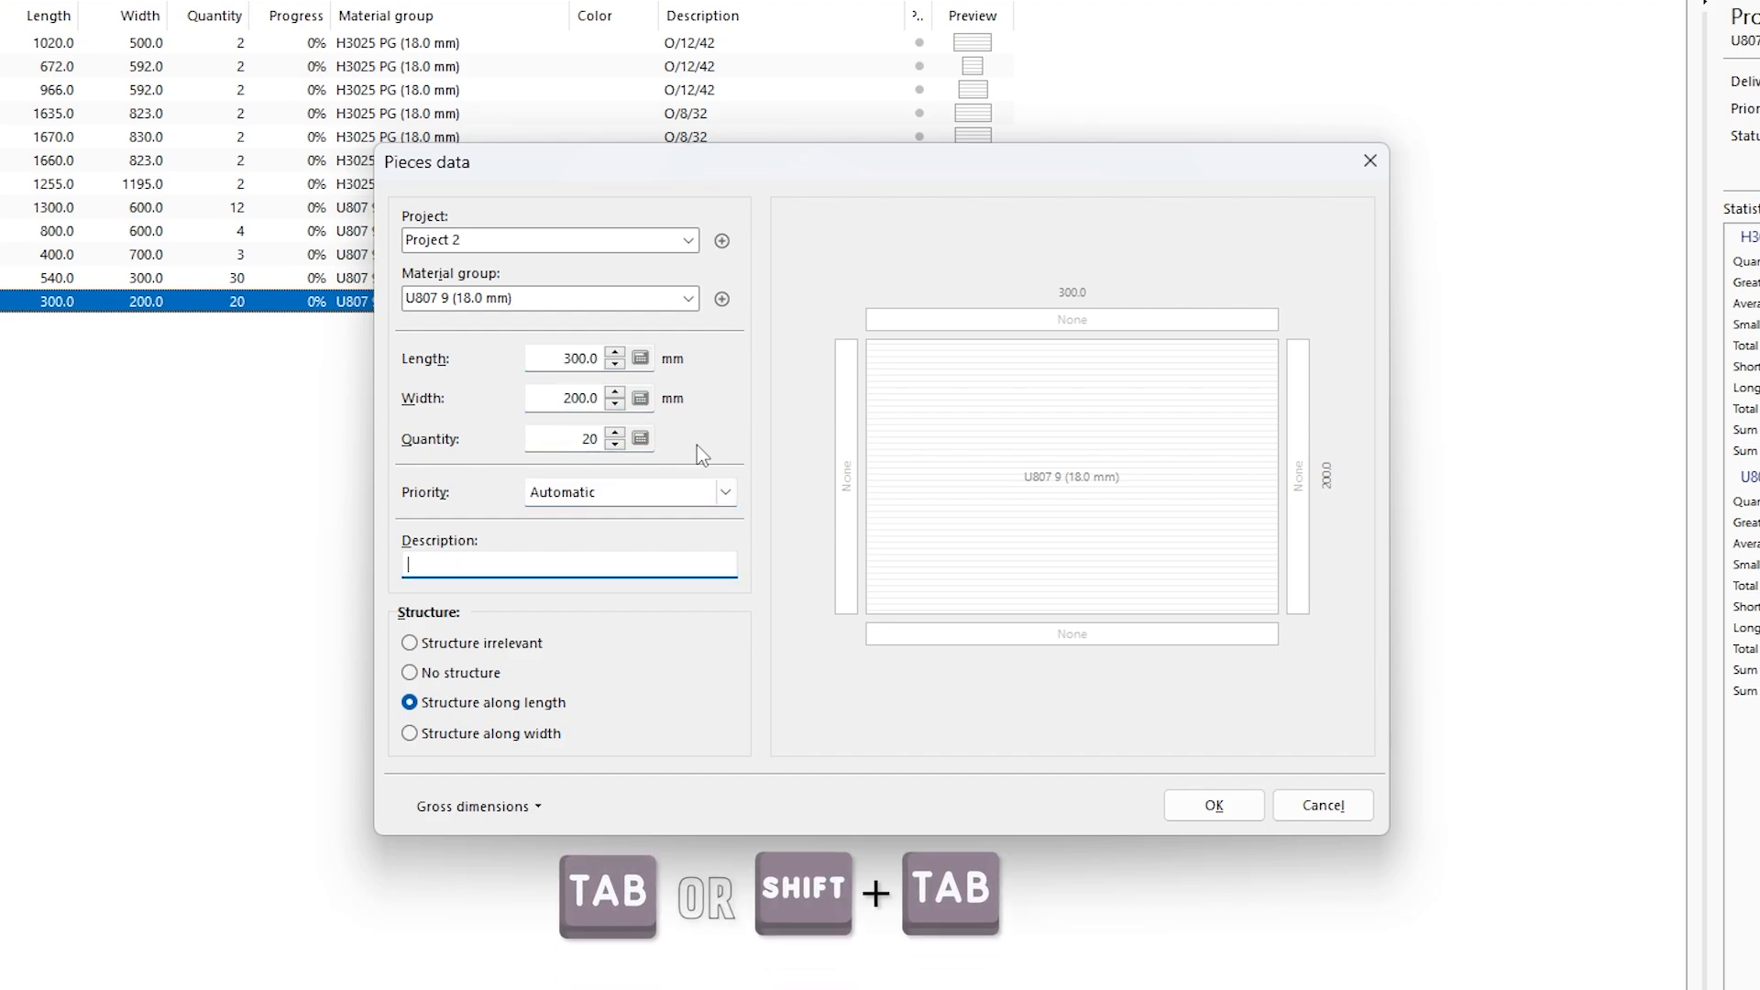
pyautogui.press('Tab')
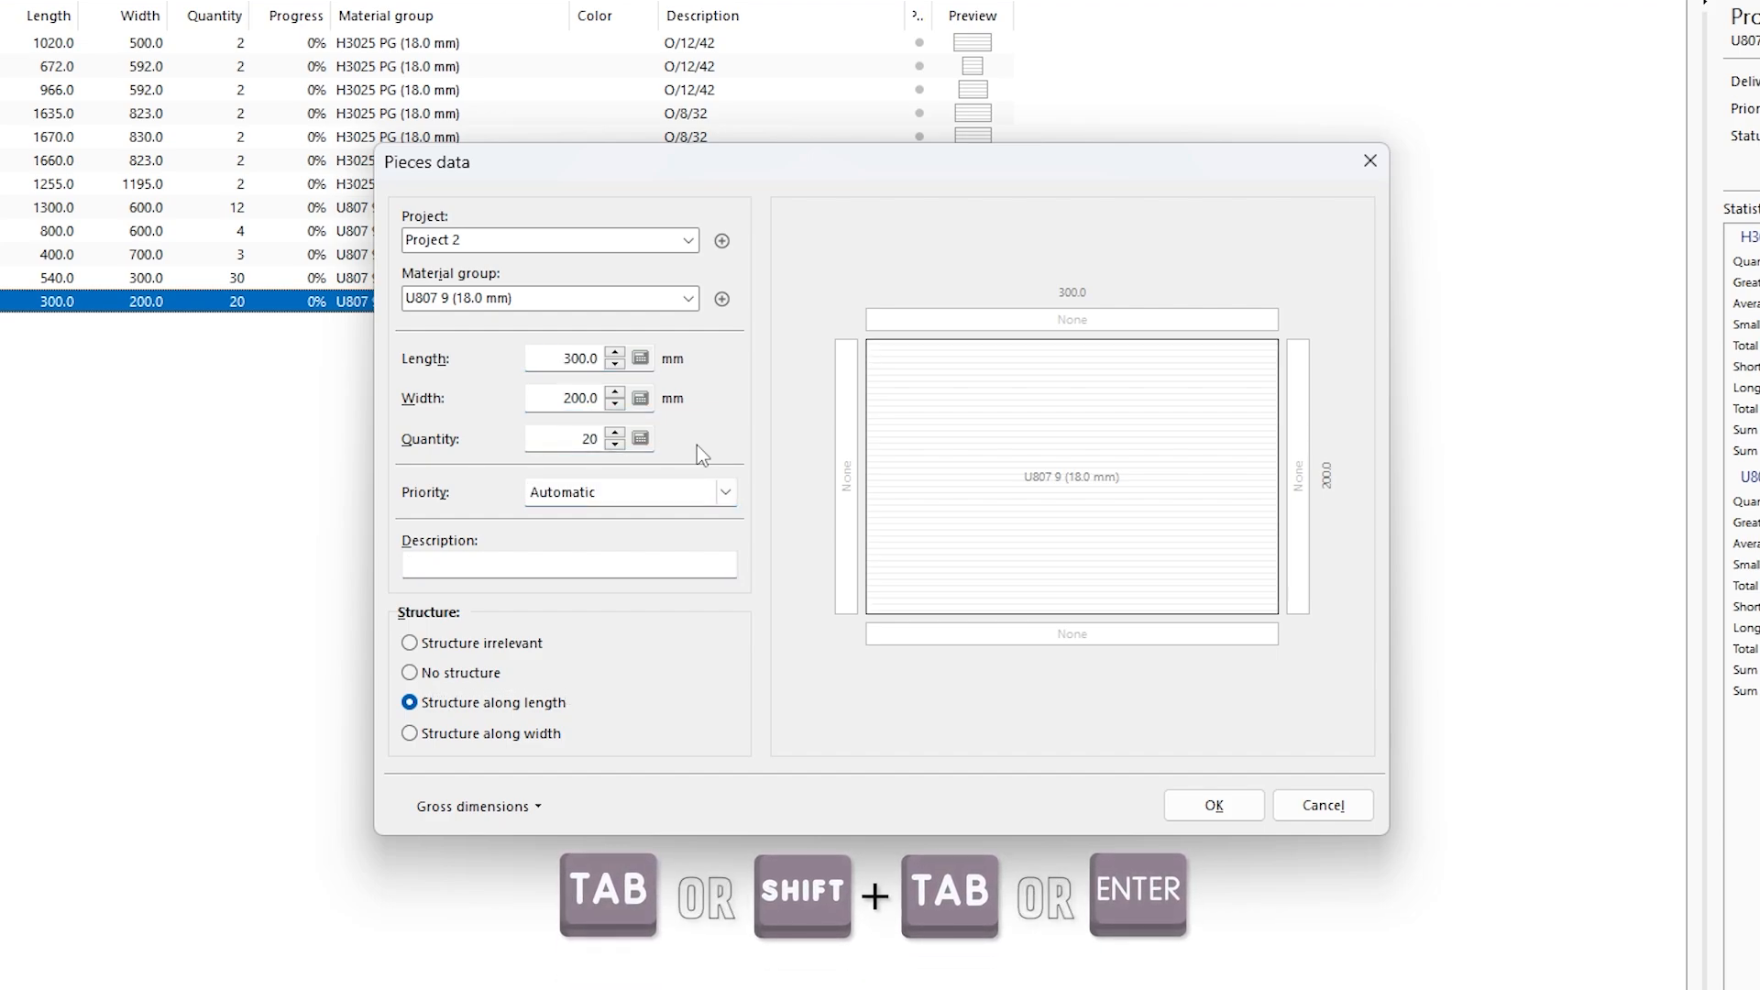
pyautogui.press('Tab')
pyautogui.press('Tab')
pyautogui.press('Tab')
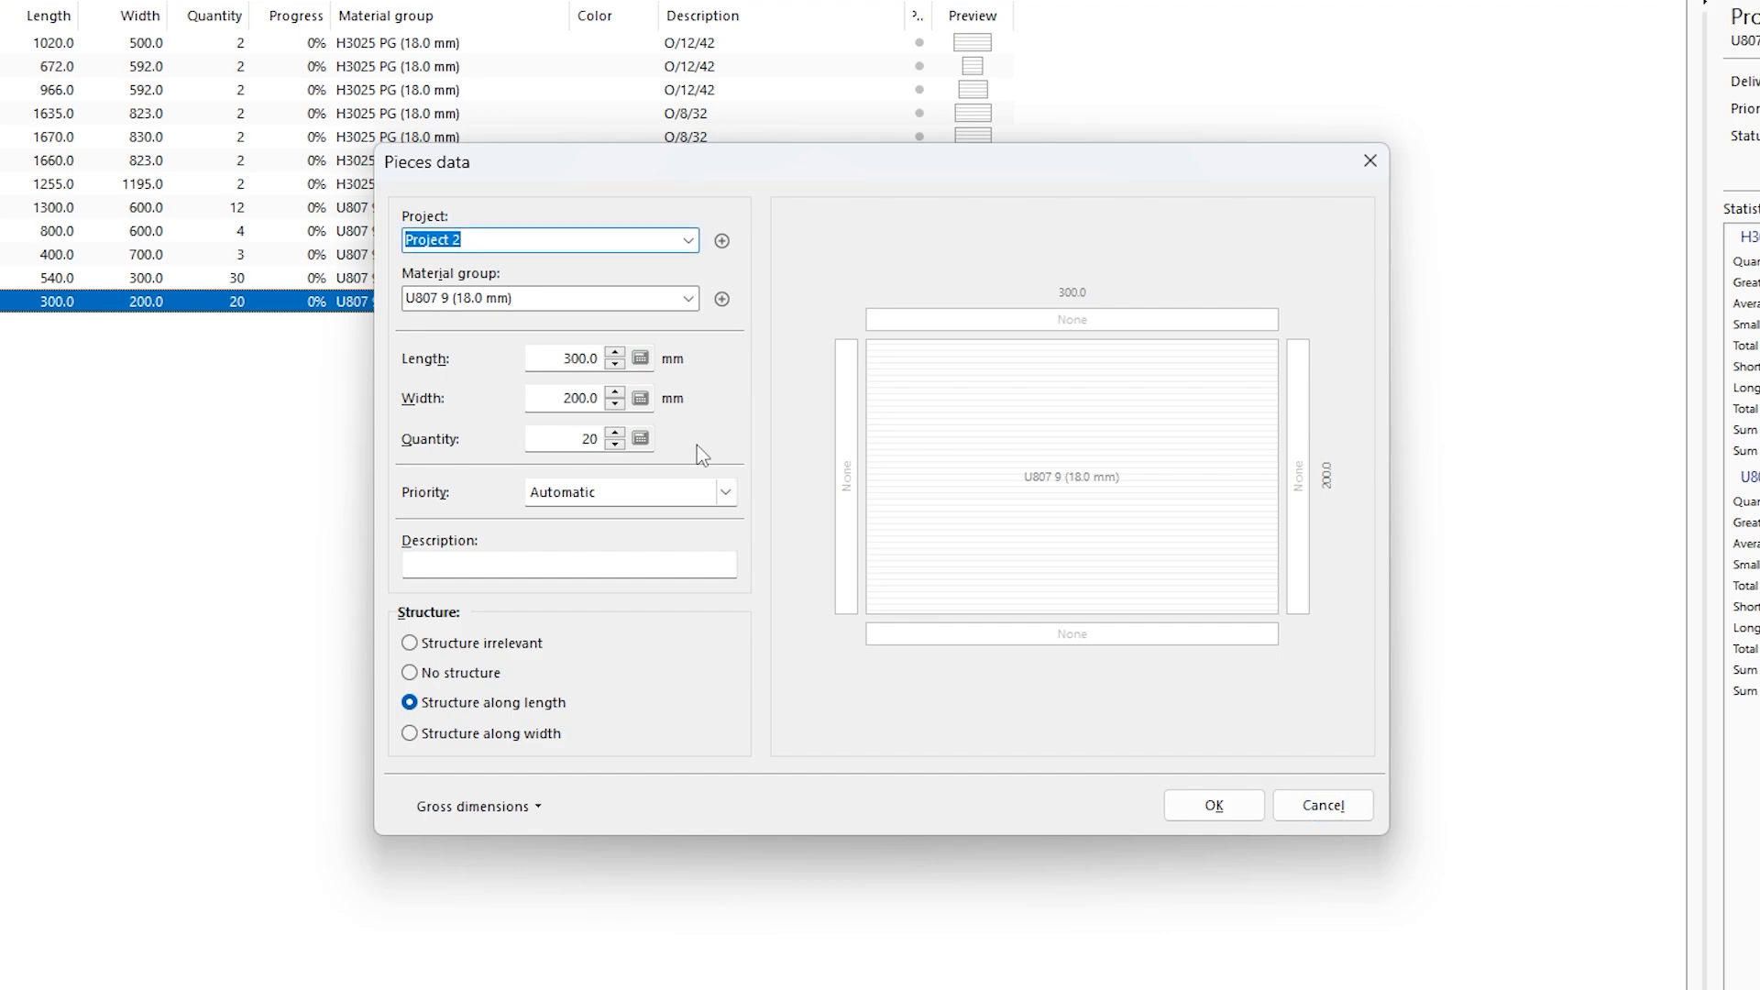
pyautogui.press('Tab')
pyautogui.press('Tab')
pyautogui.press('Tab')
pyautogui.press('Tab')
pyautogui.hotkey('ctrl', 'Return')
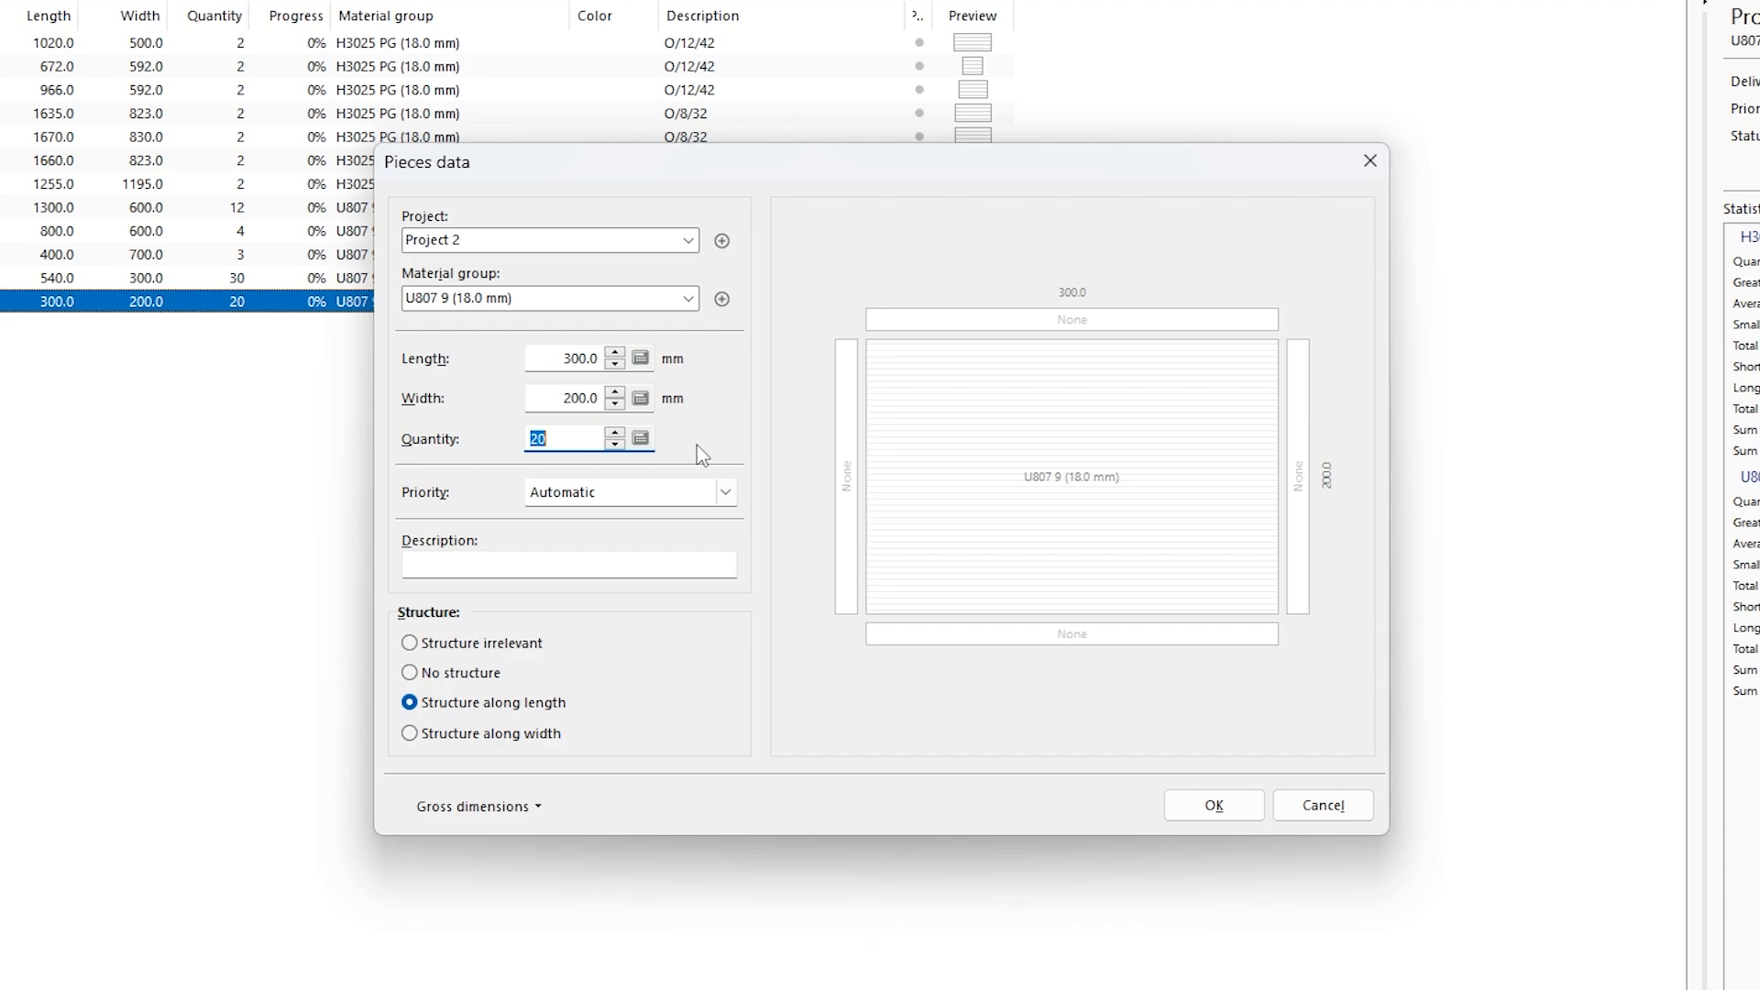
pyautogui.write('26')
pyautogui.press('Return')
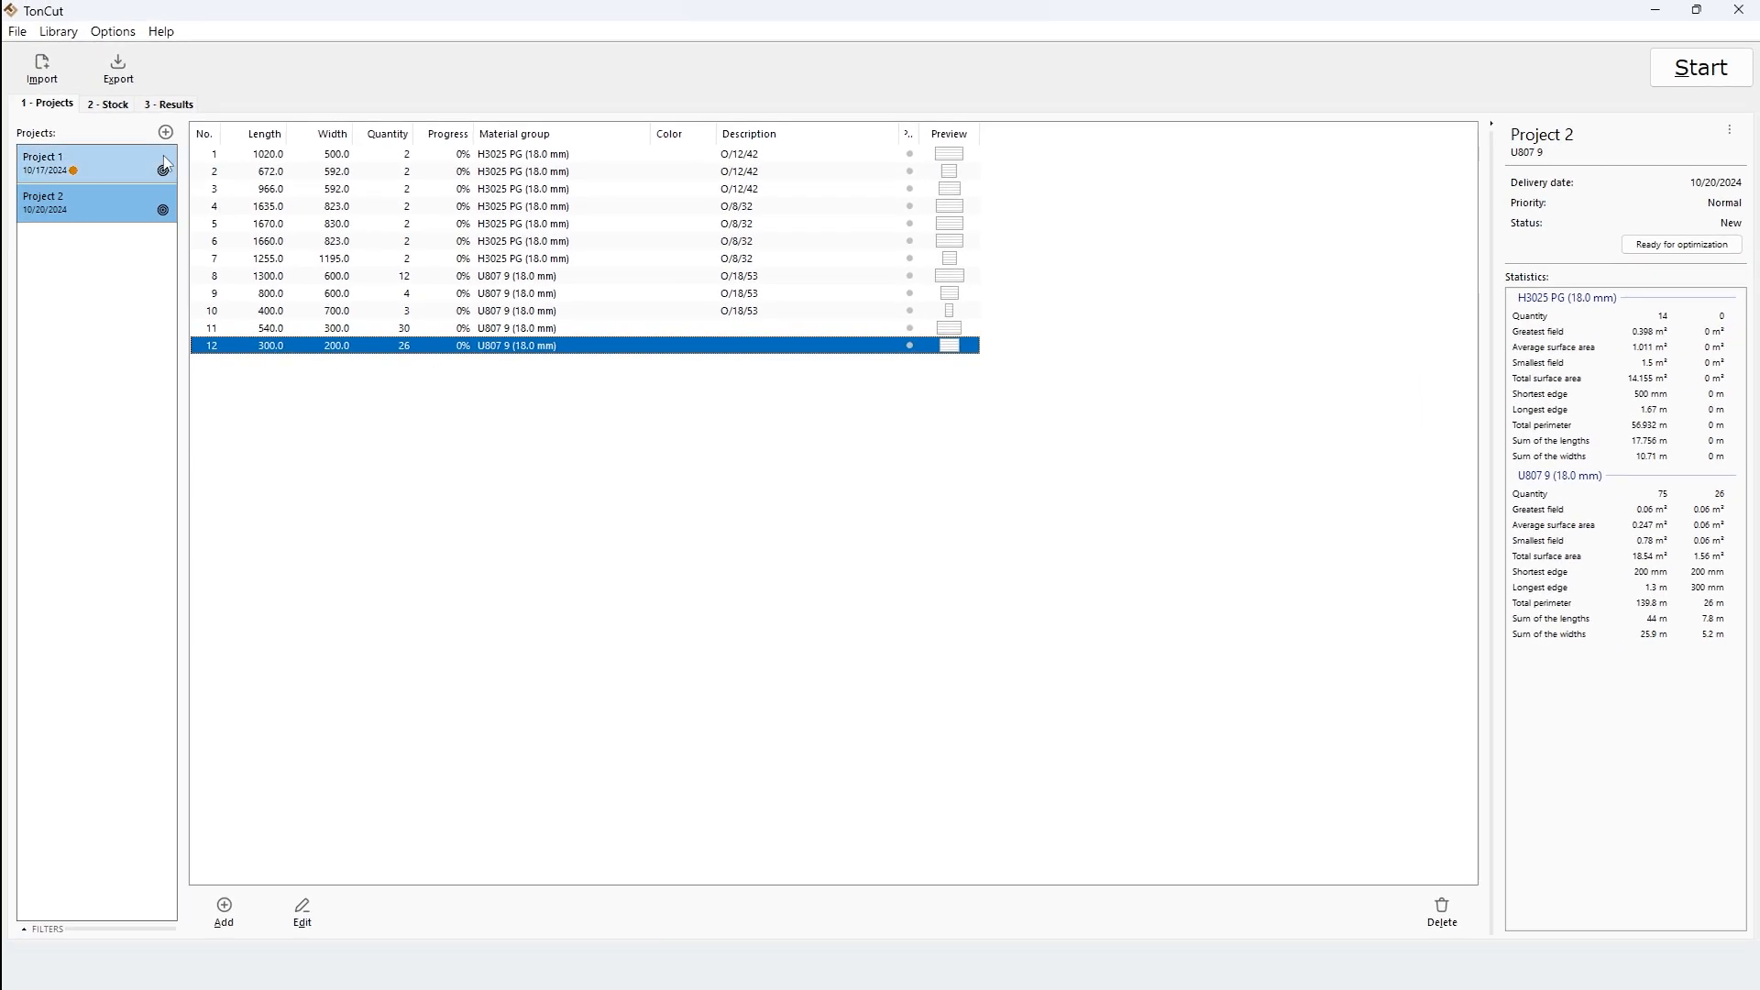
# View the stock list and examine the priority options and delivery date in Project 1's project data.
pyautogui.click(118, 111)
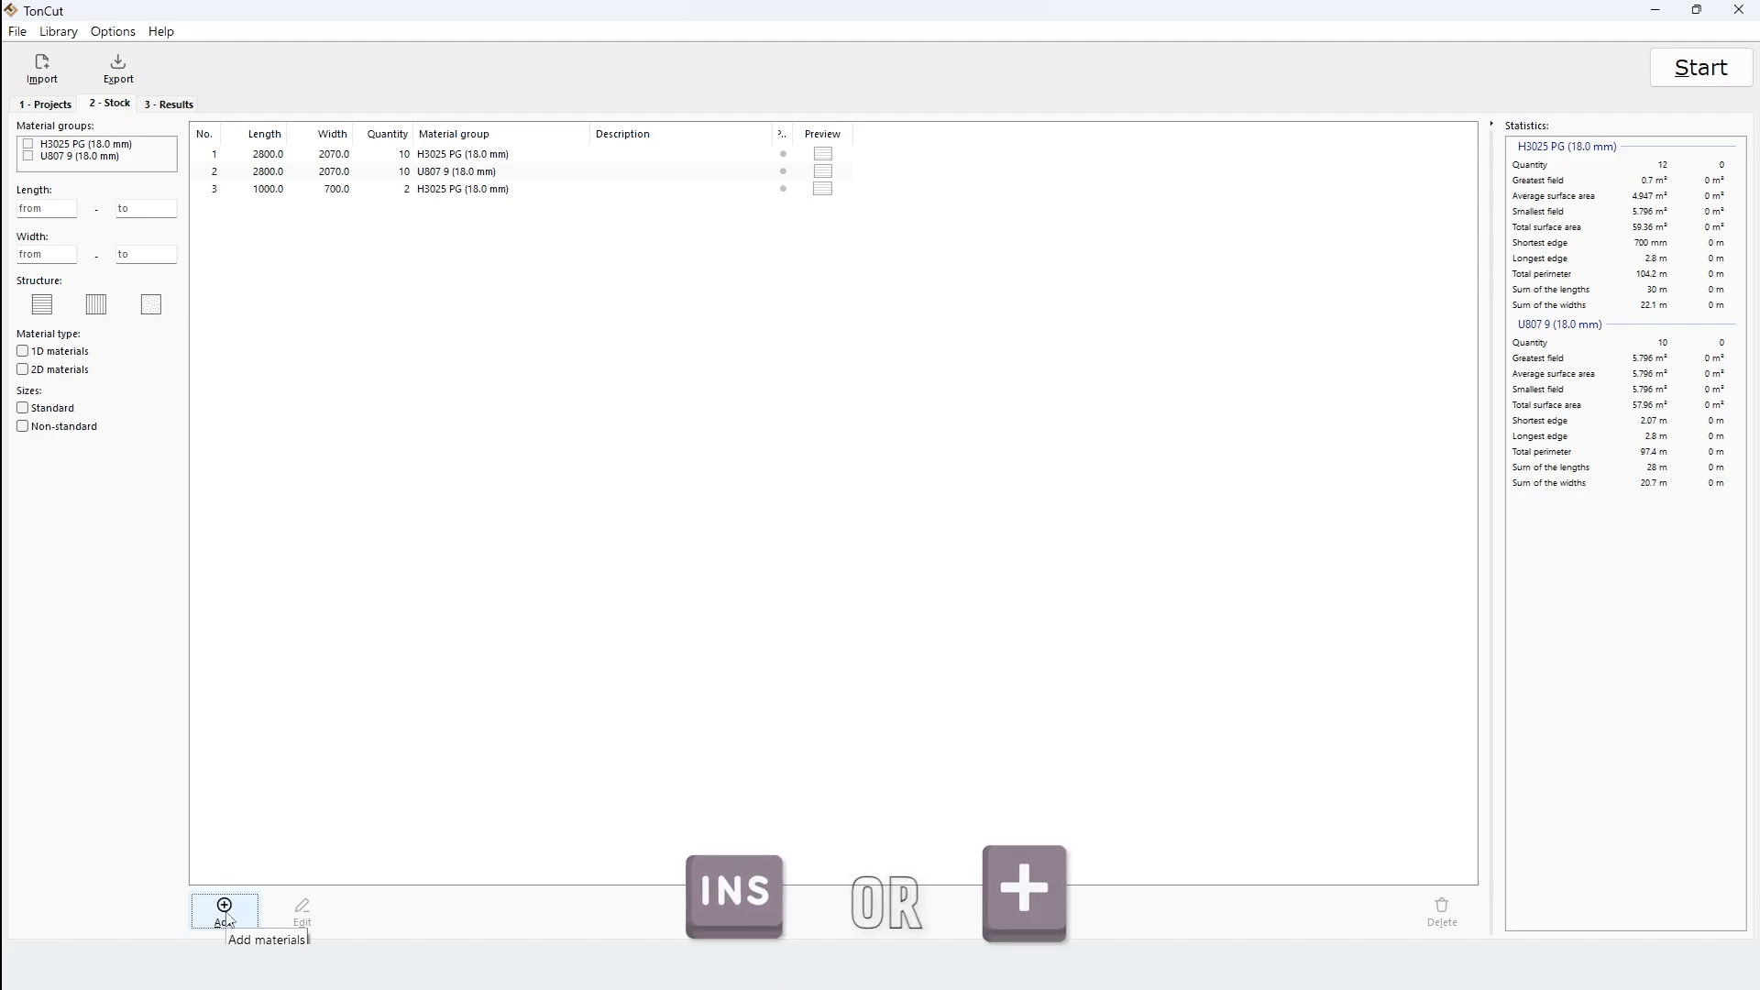
pyautogui.click(45, 111)
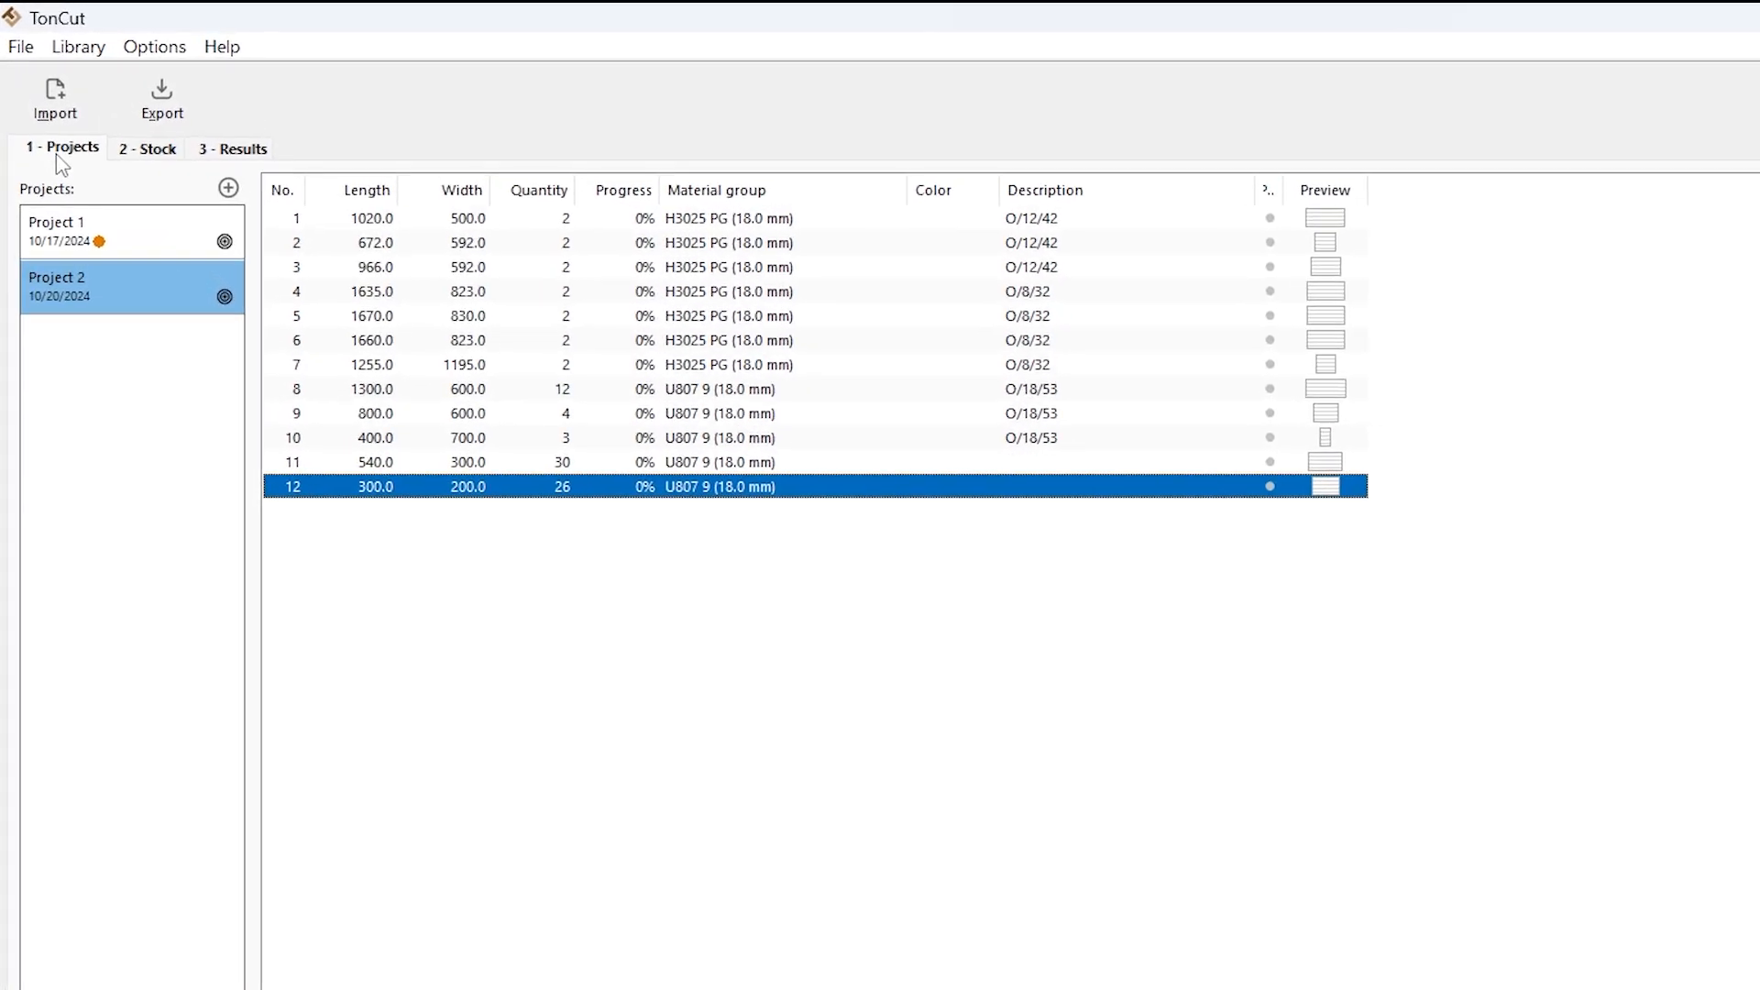
pyautogui.click(136, 233)
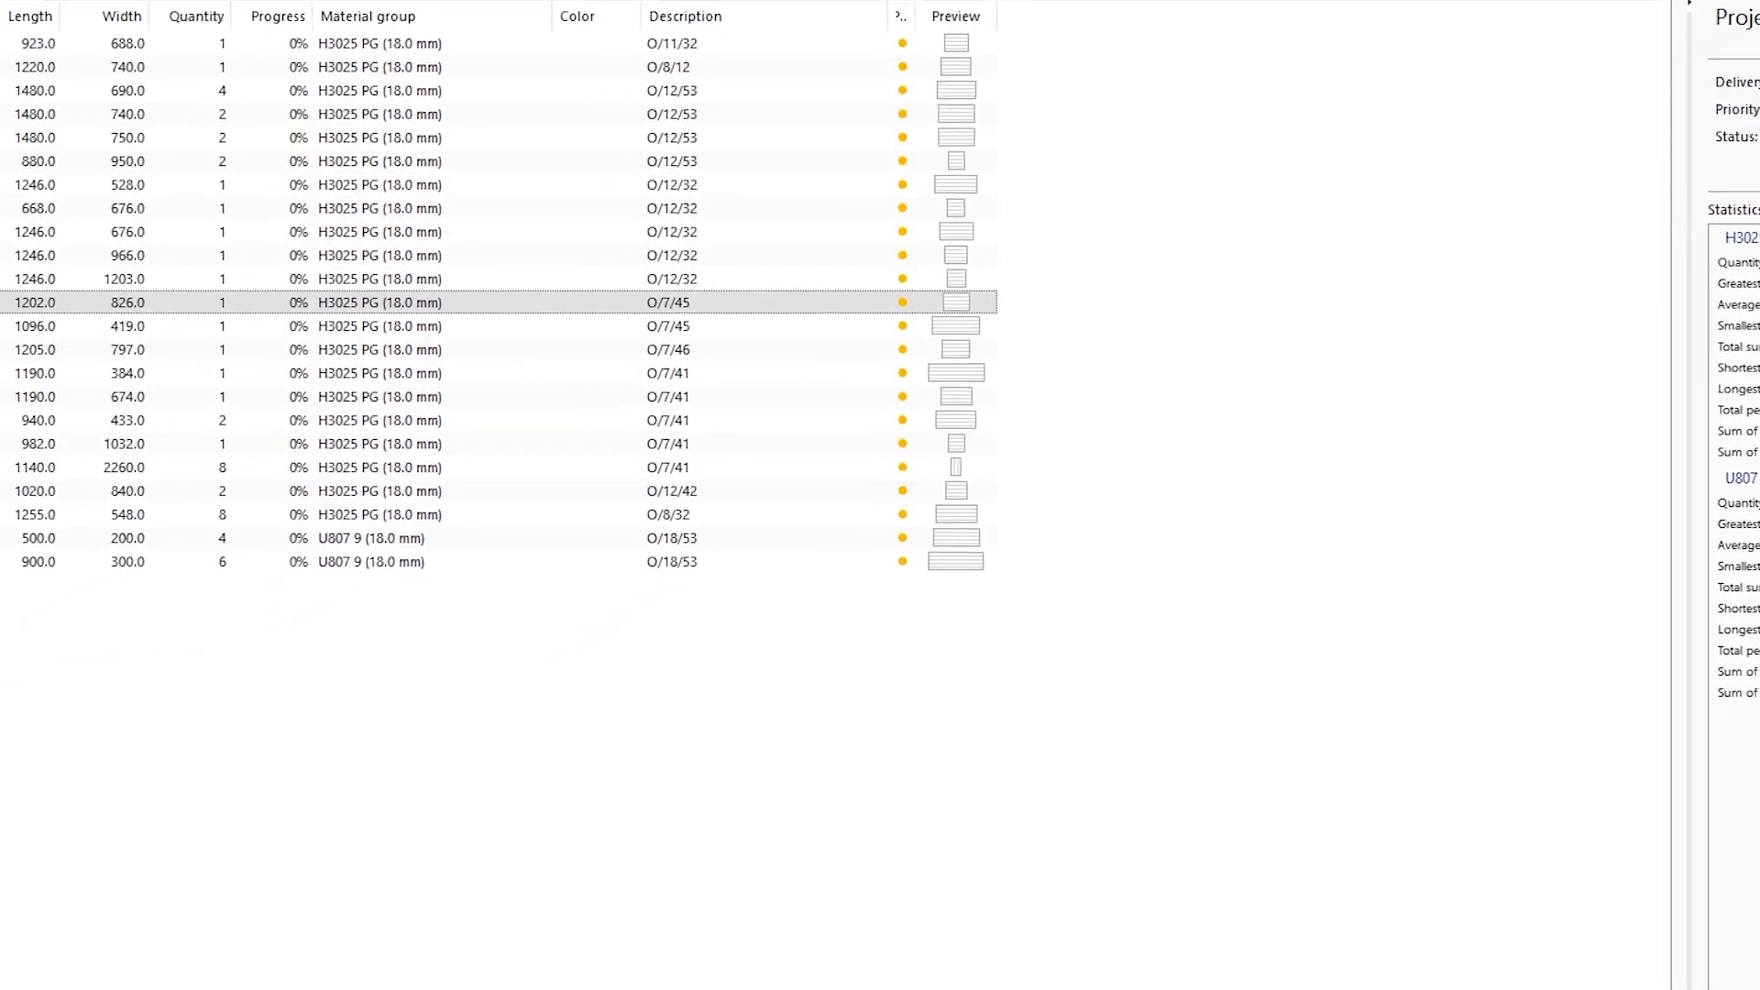
pyautogui.click(901, 509)
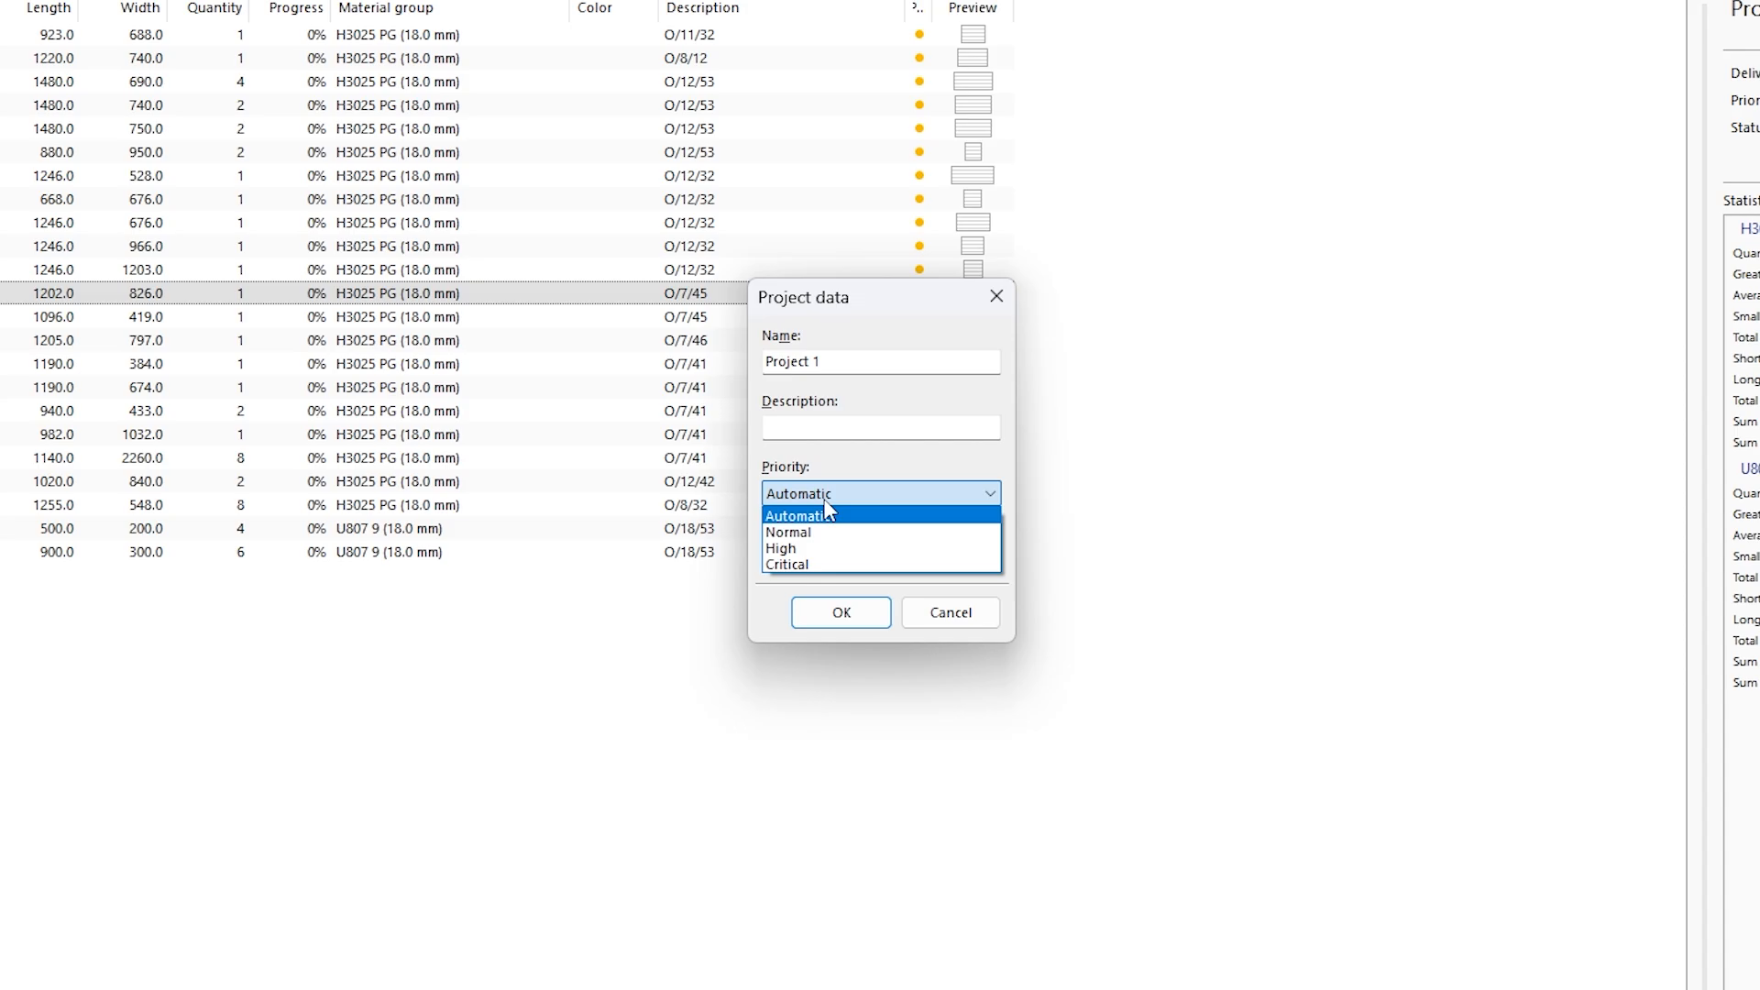
pyautogui.click(975, 498)
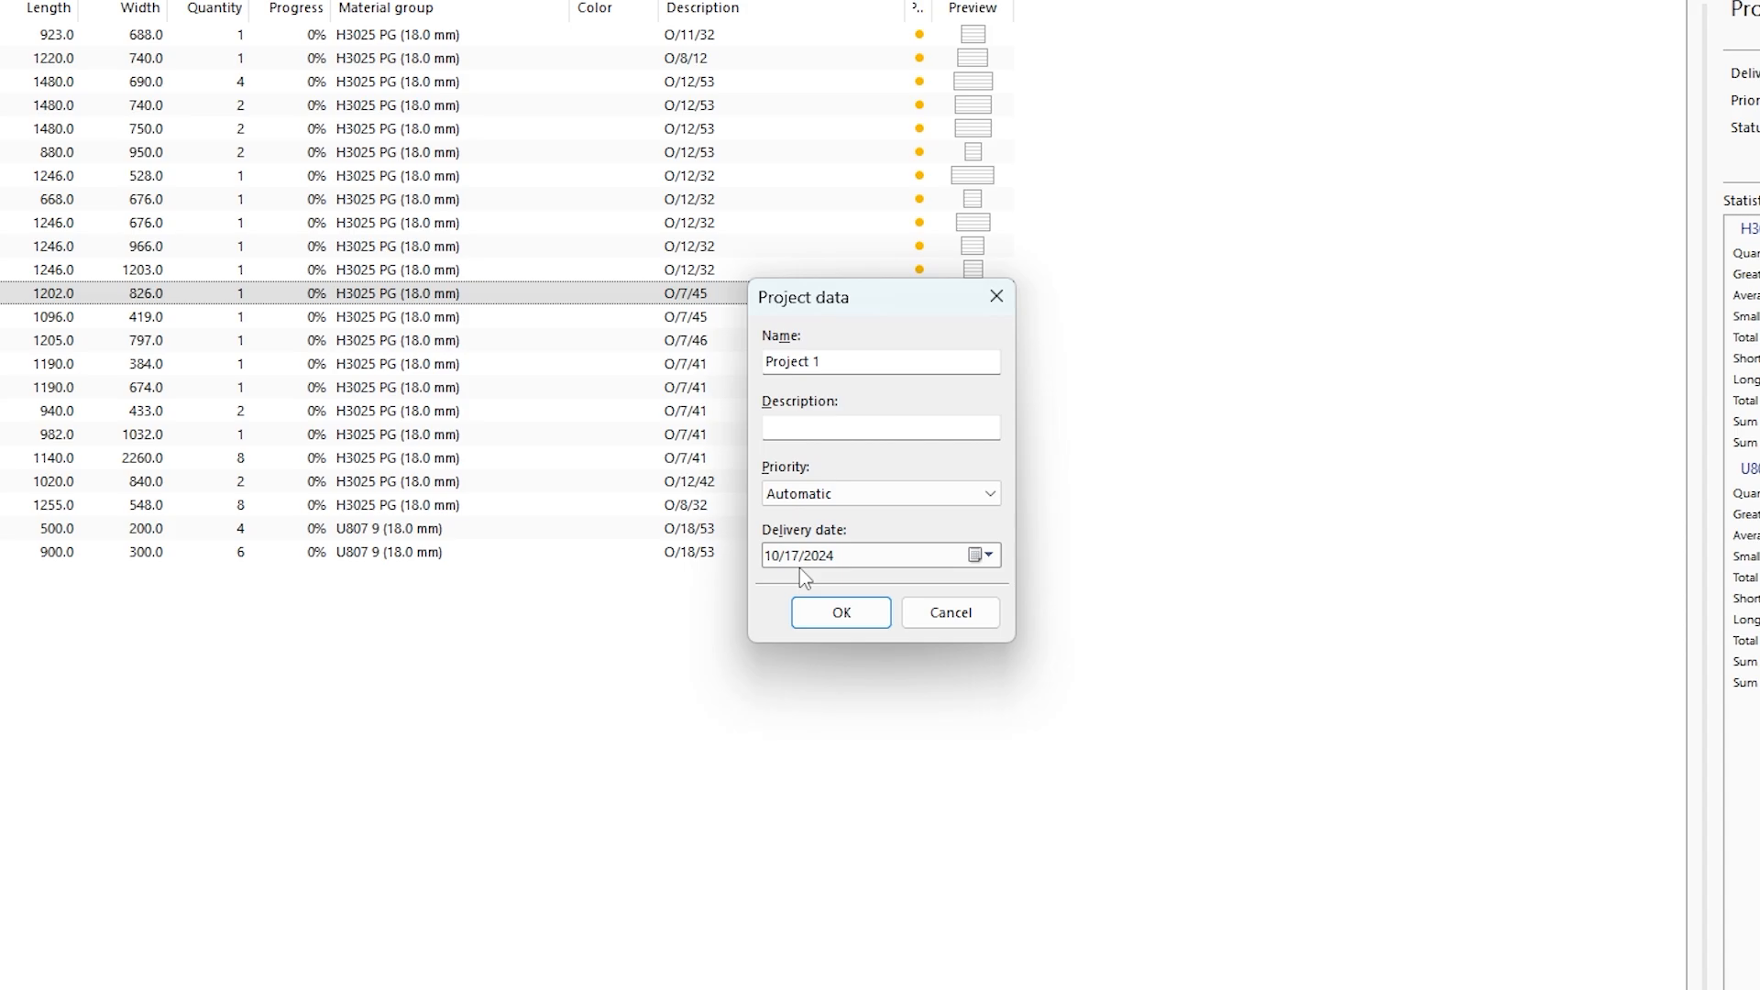
pyautogui.click(838, 613)
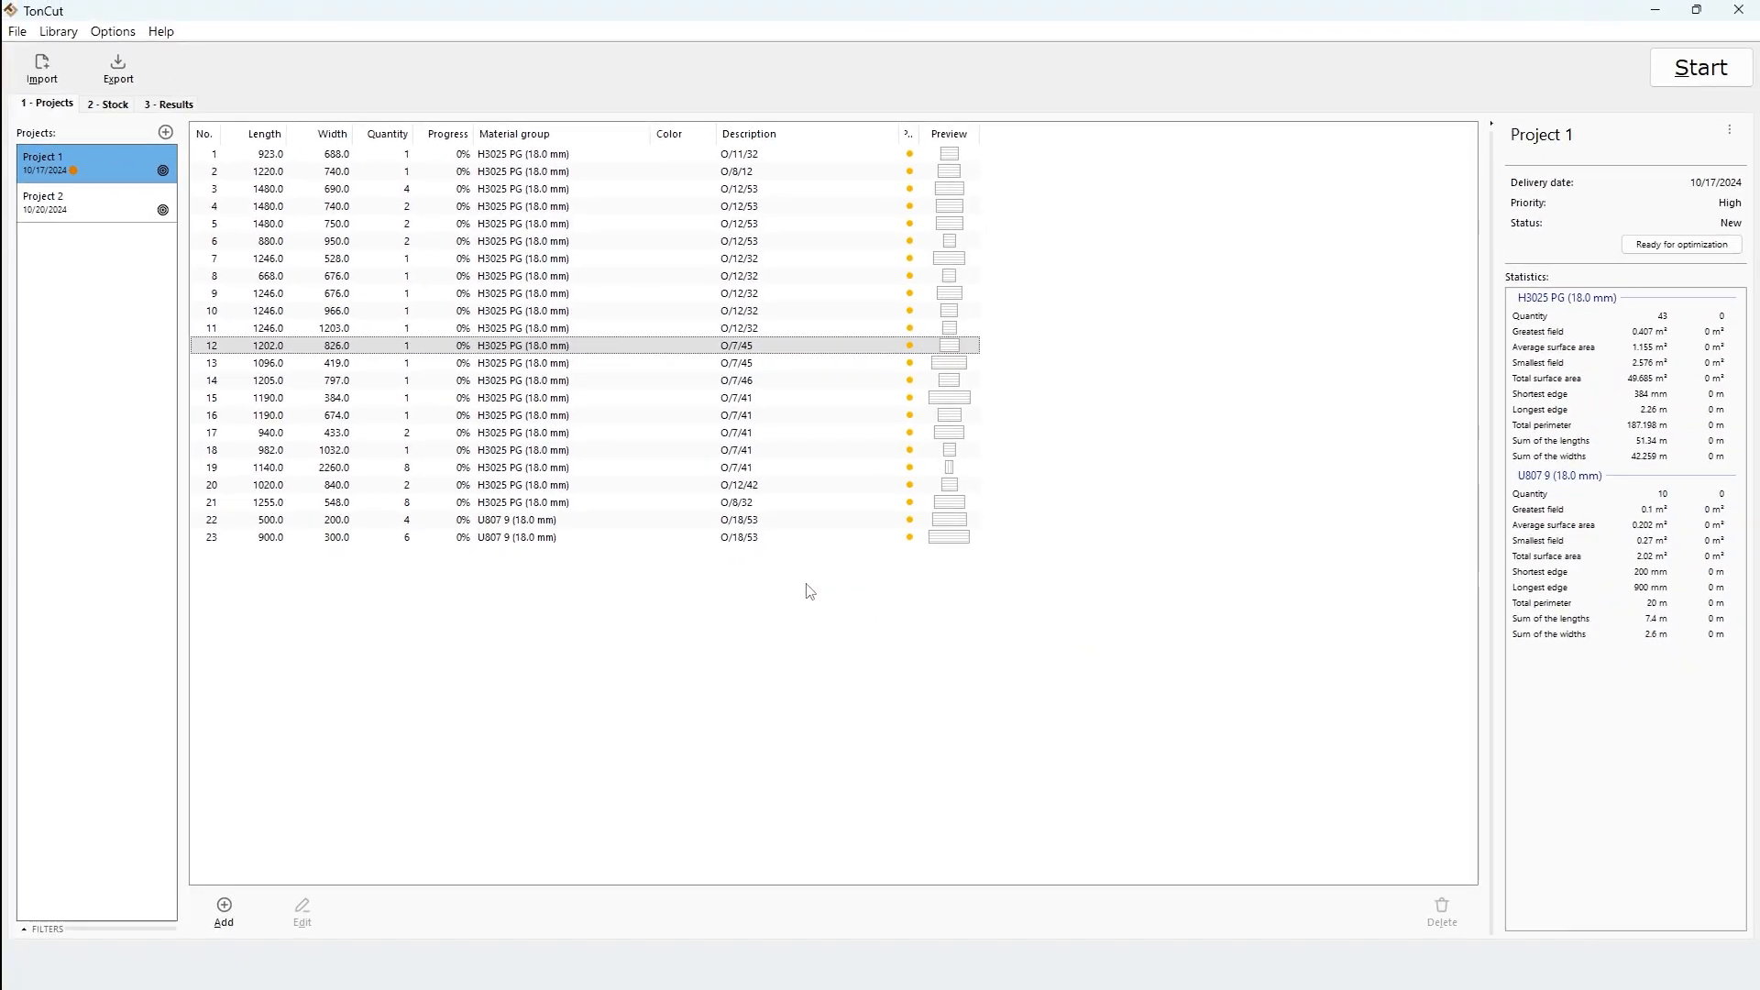
# Review the configuration rules for automatic project priorities and the available fields of piece 12 in Project 1.
pyautogui.click(123, 34)
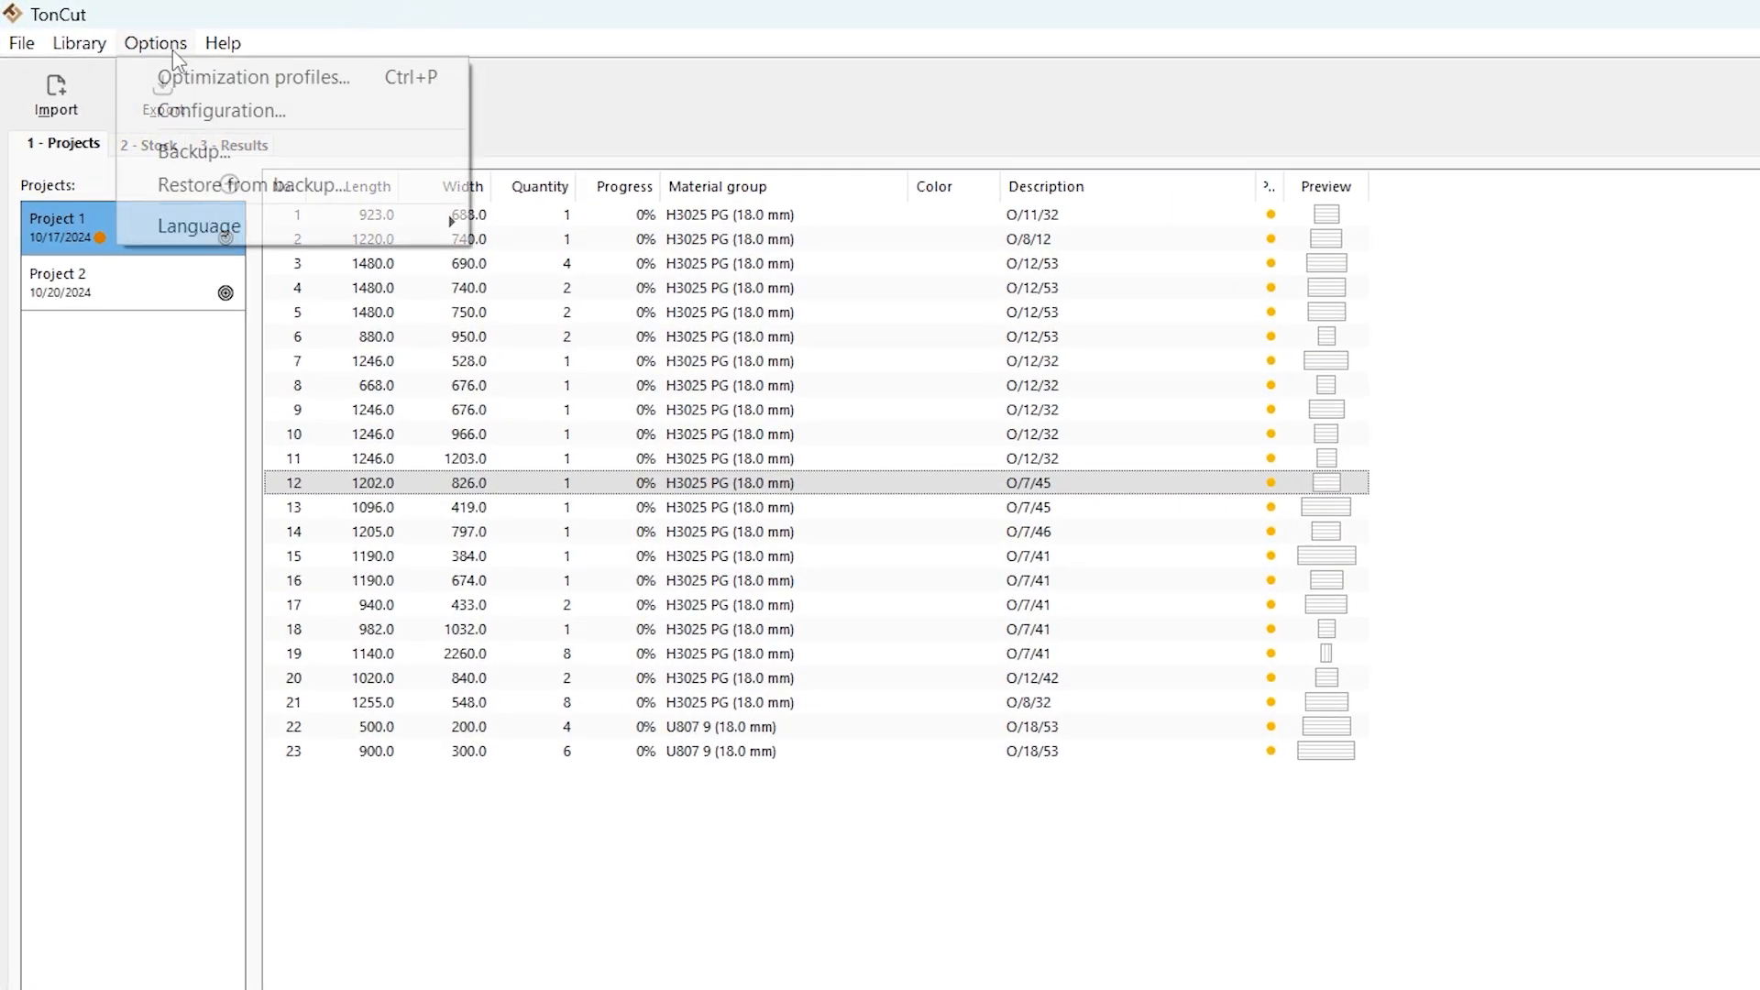
pyautogui.click(218, 108)
pyautogui.click(683, 152)
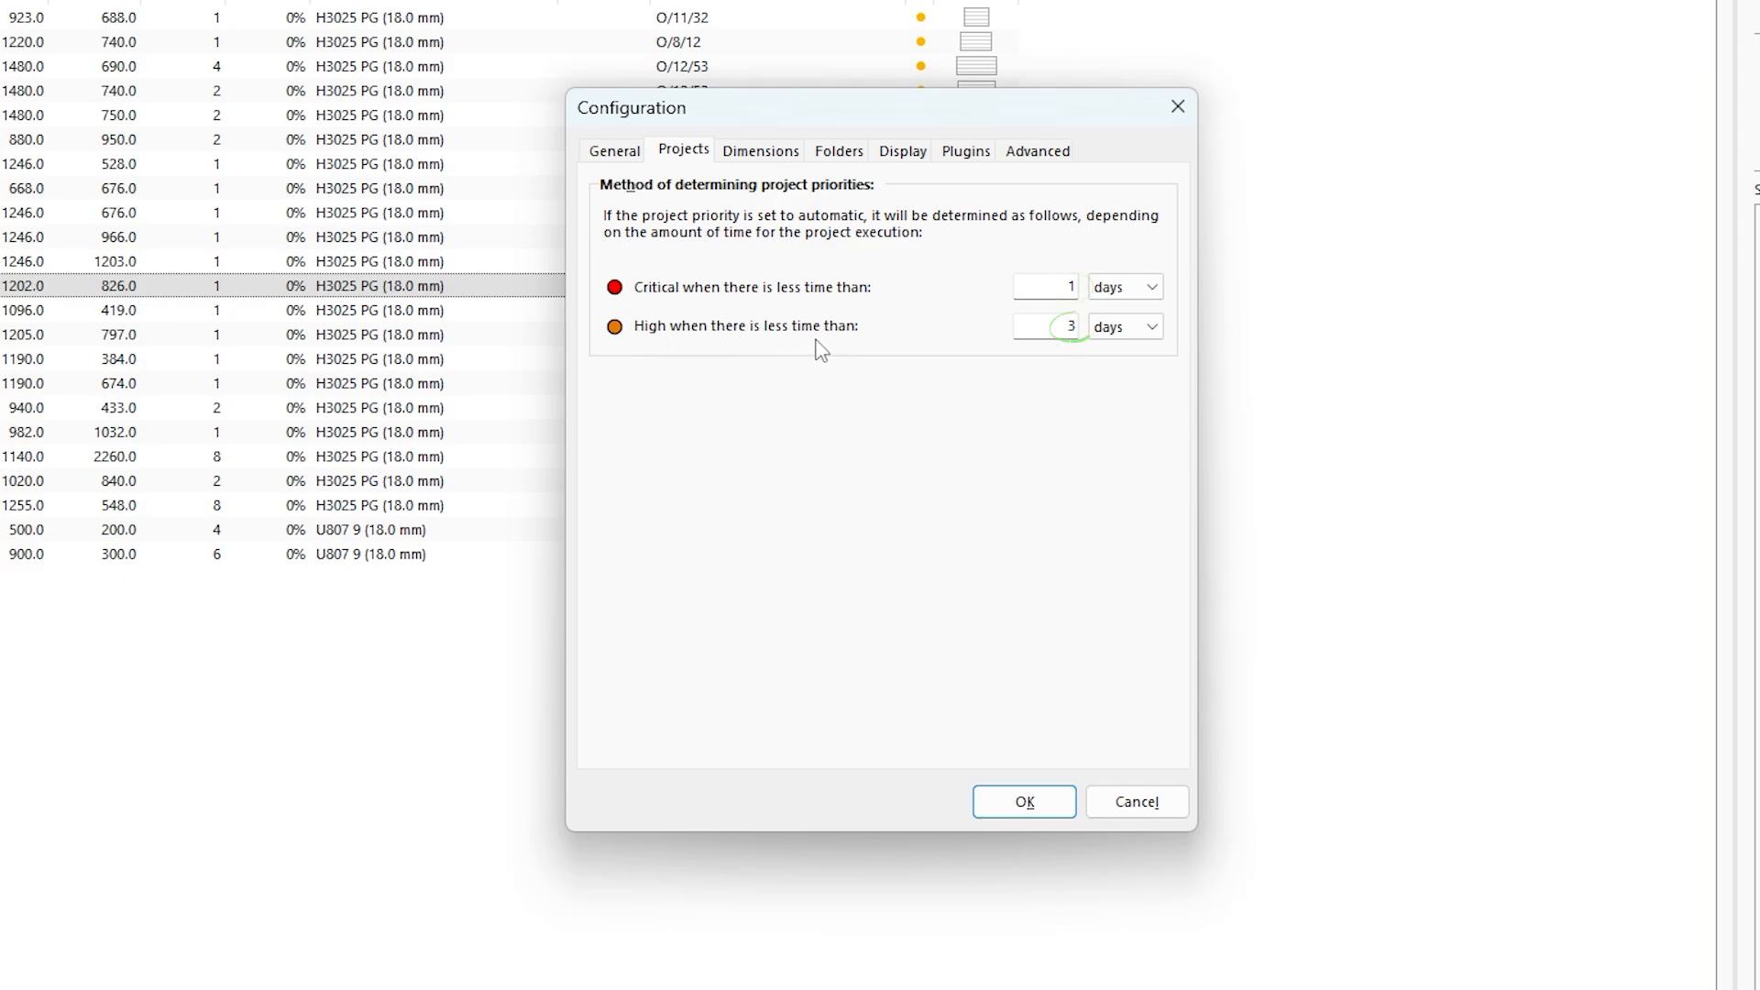
pyautogui.click(1059, 803)
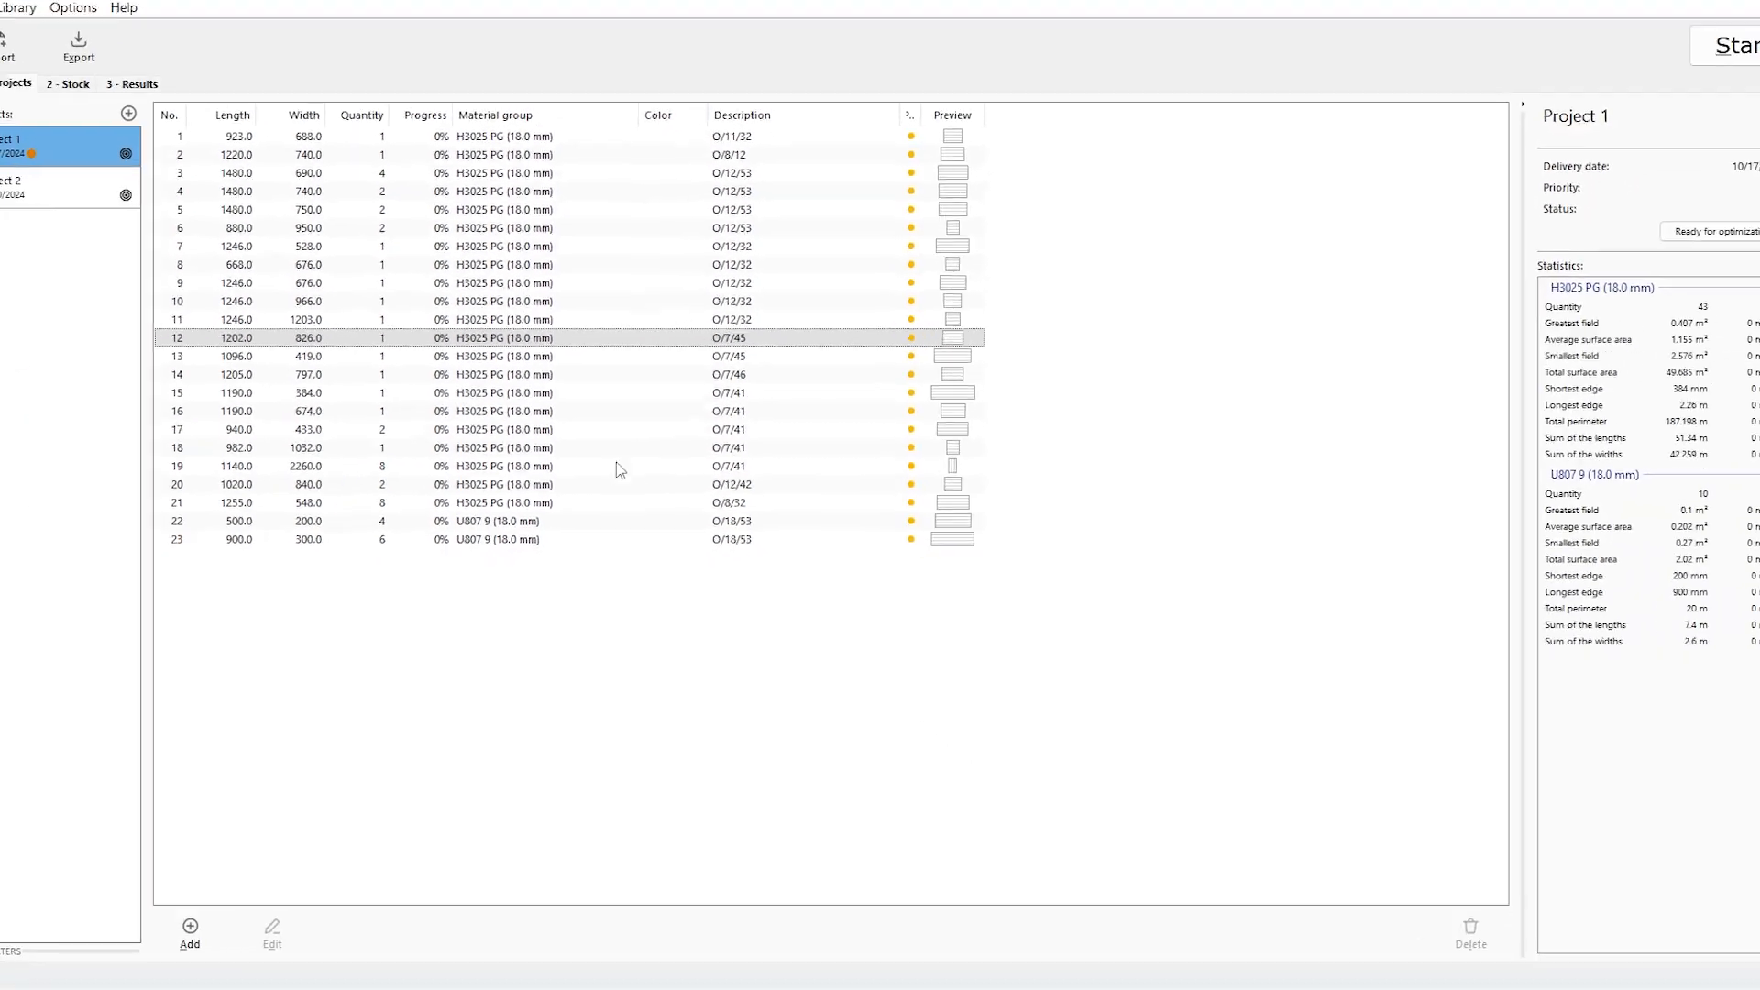
pyautogui.doubleClick(400, 341)
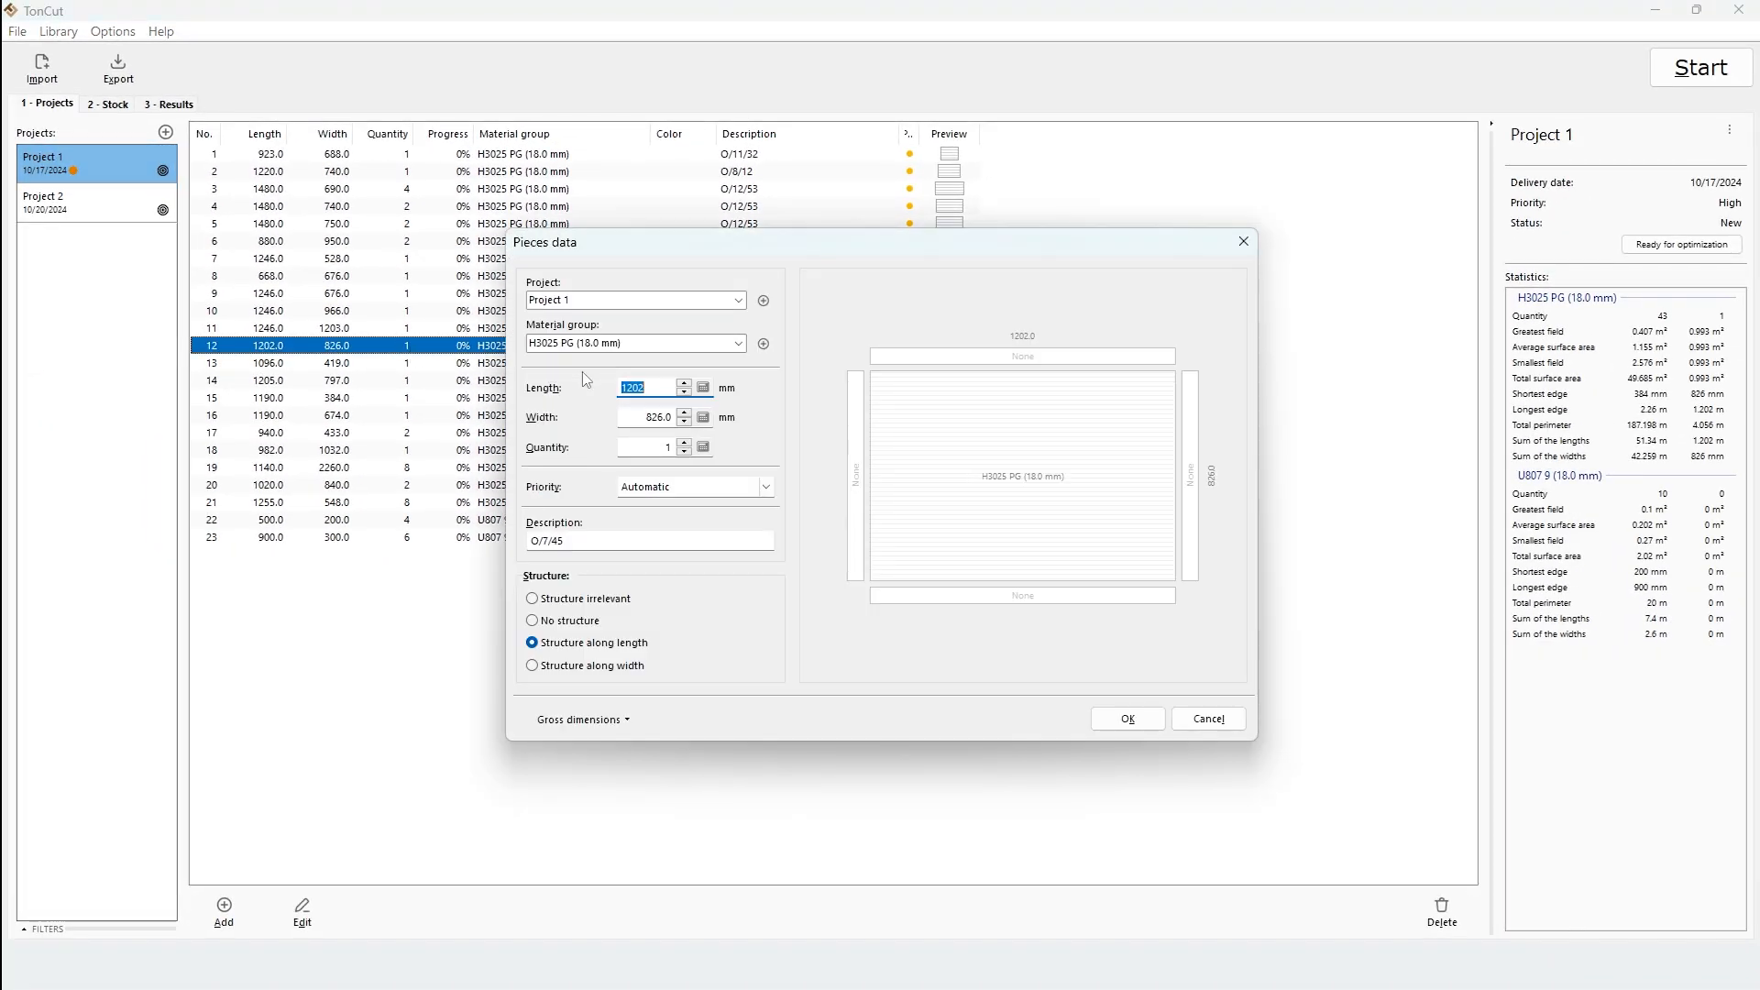
pyautogui.press('Escape')
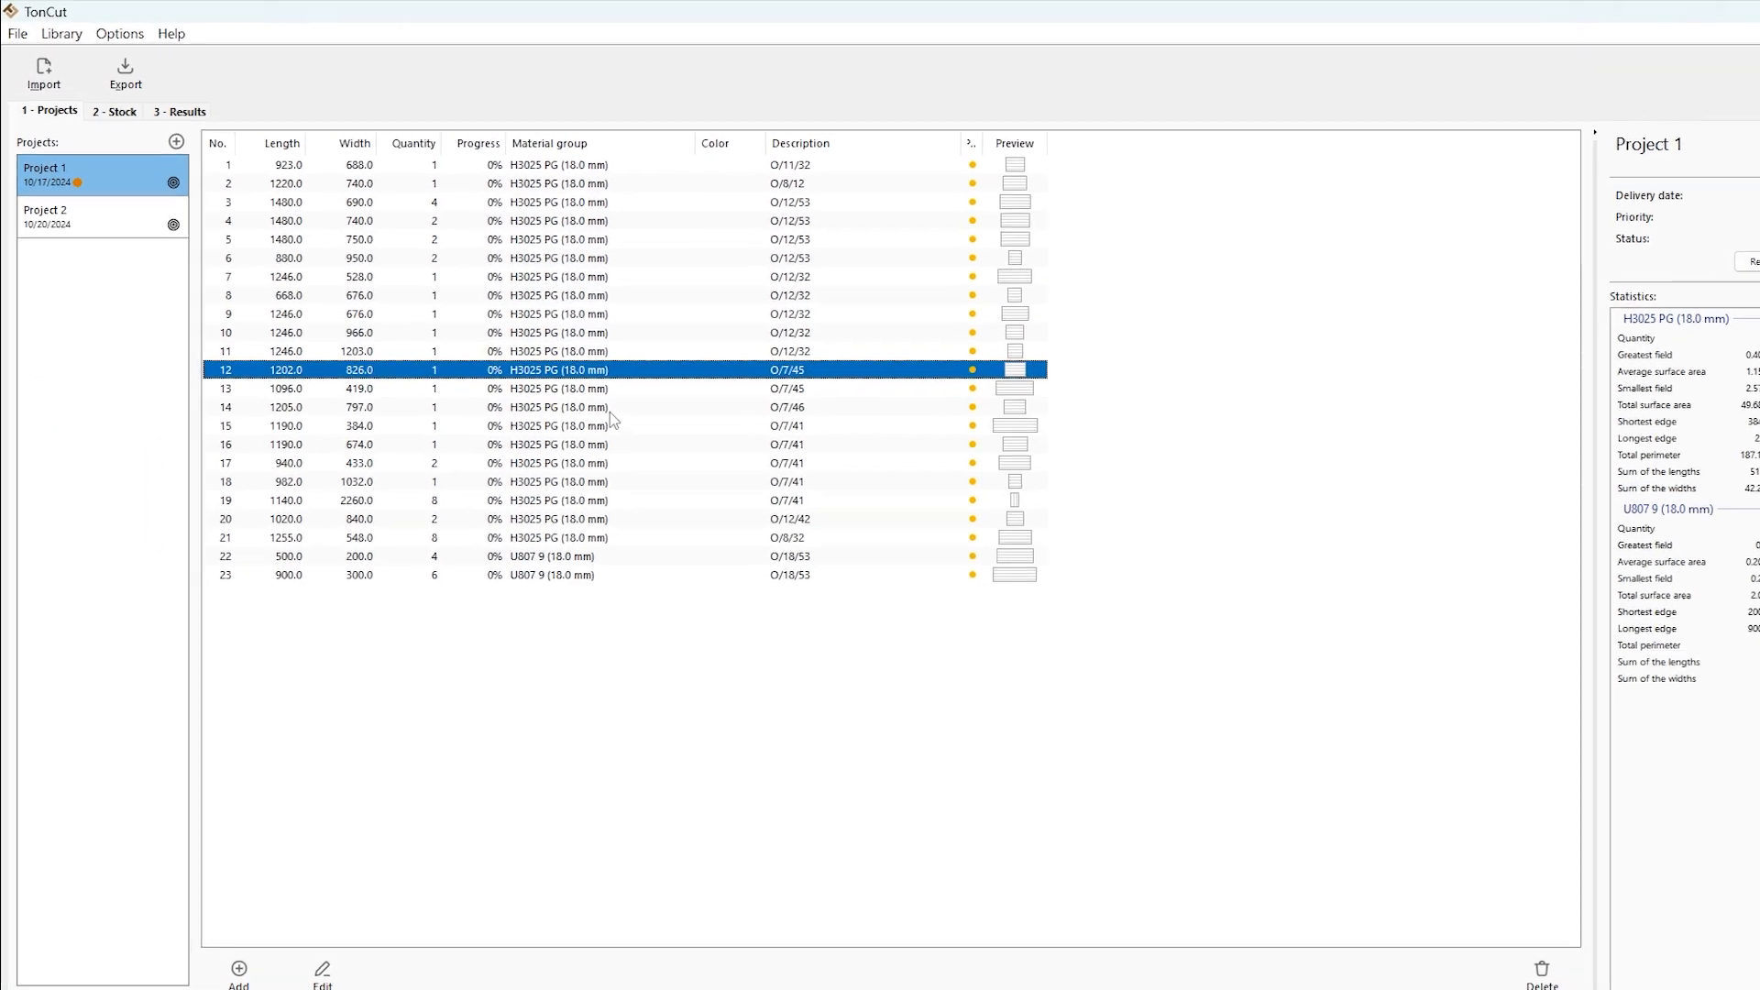
# Allow different colors, changeable surplus and changeable margin for material group H3025 PG, and check the fields of piece 12.
pyautogui.click(88, 48)
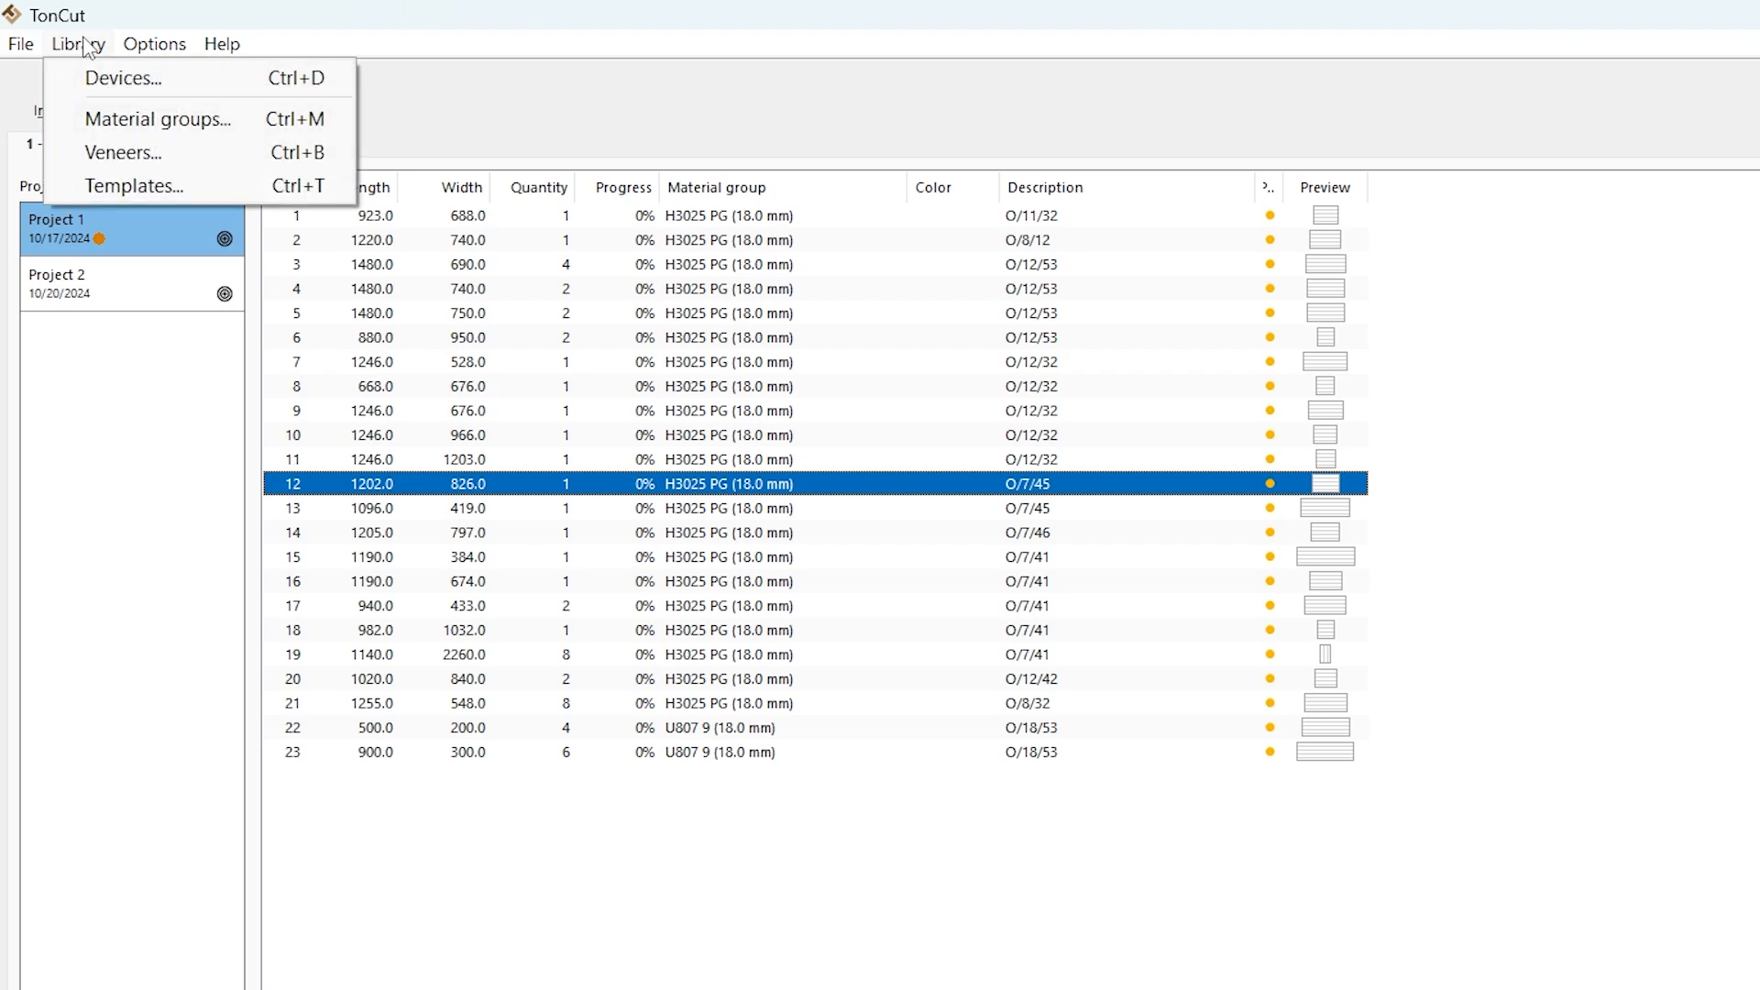
pyautogui.click(152, 119)
pyautogui.doubleClick(131, 108)
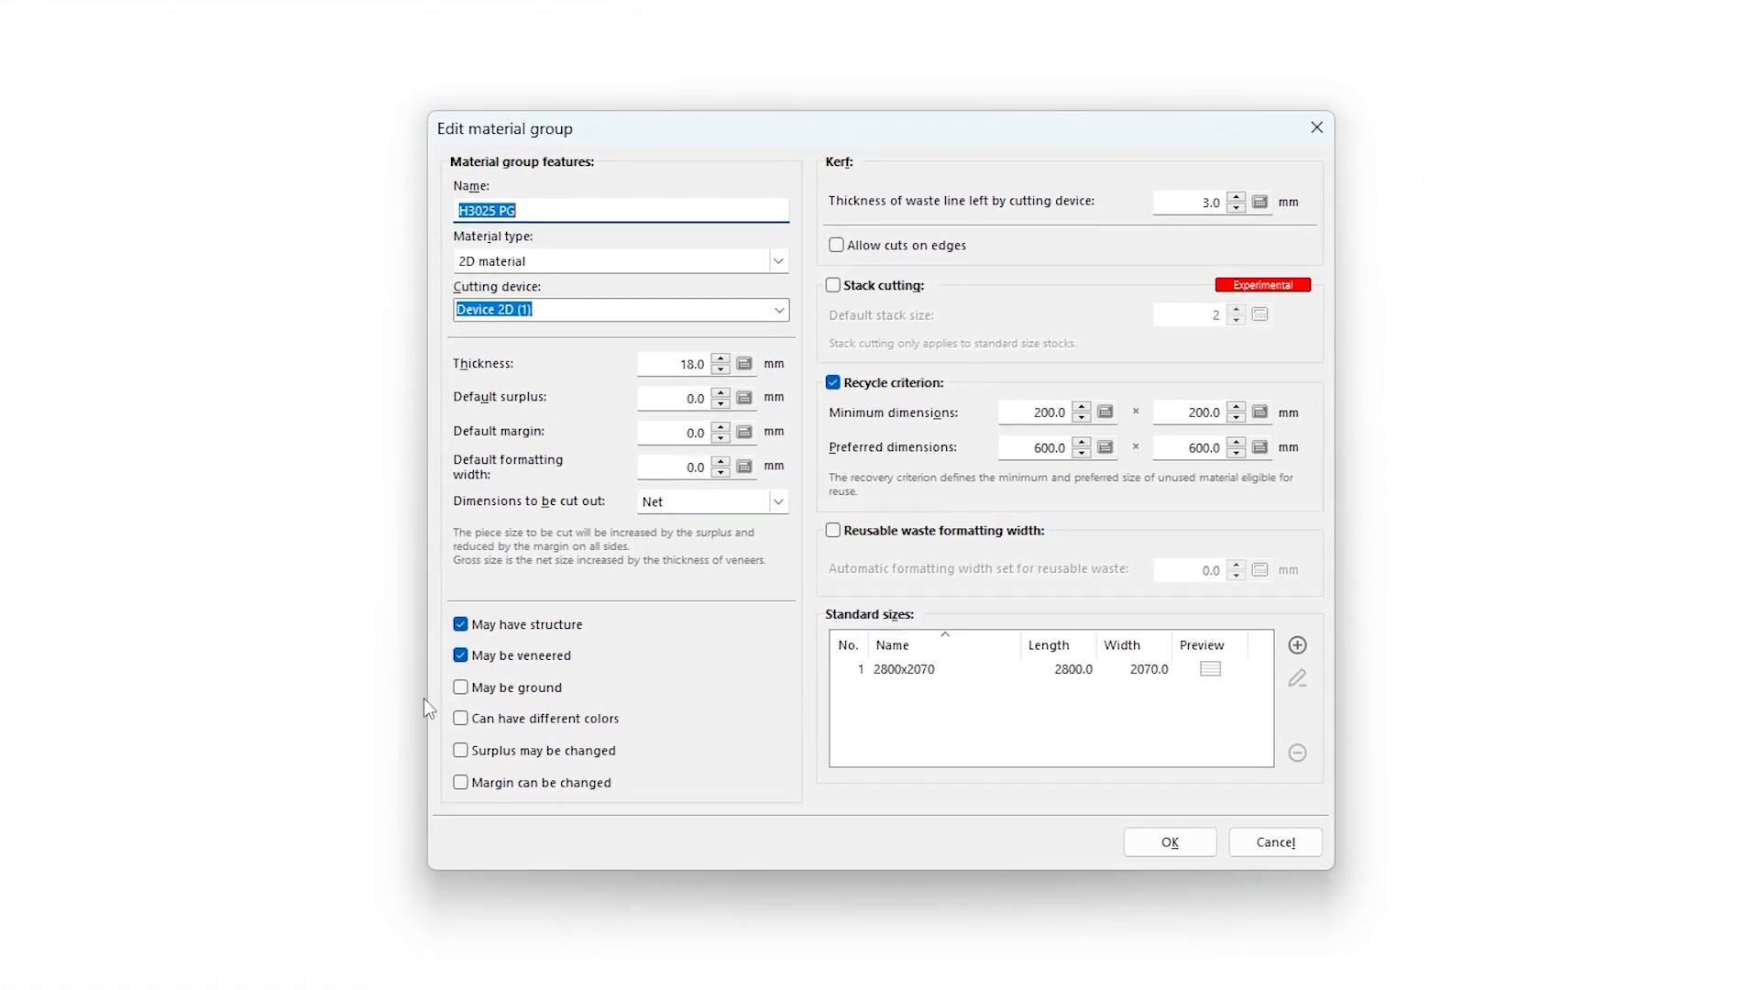
pyautogui.click(460, 717)
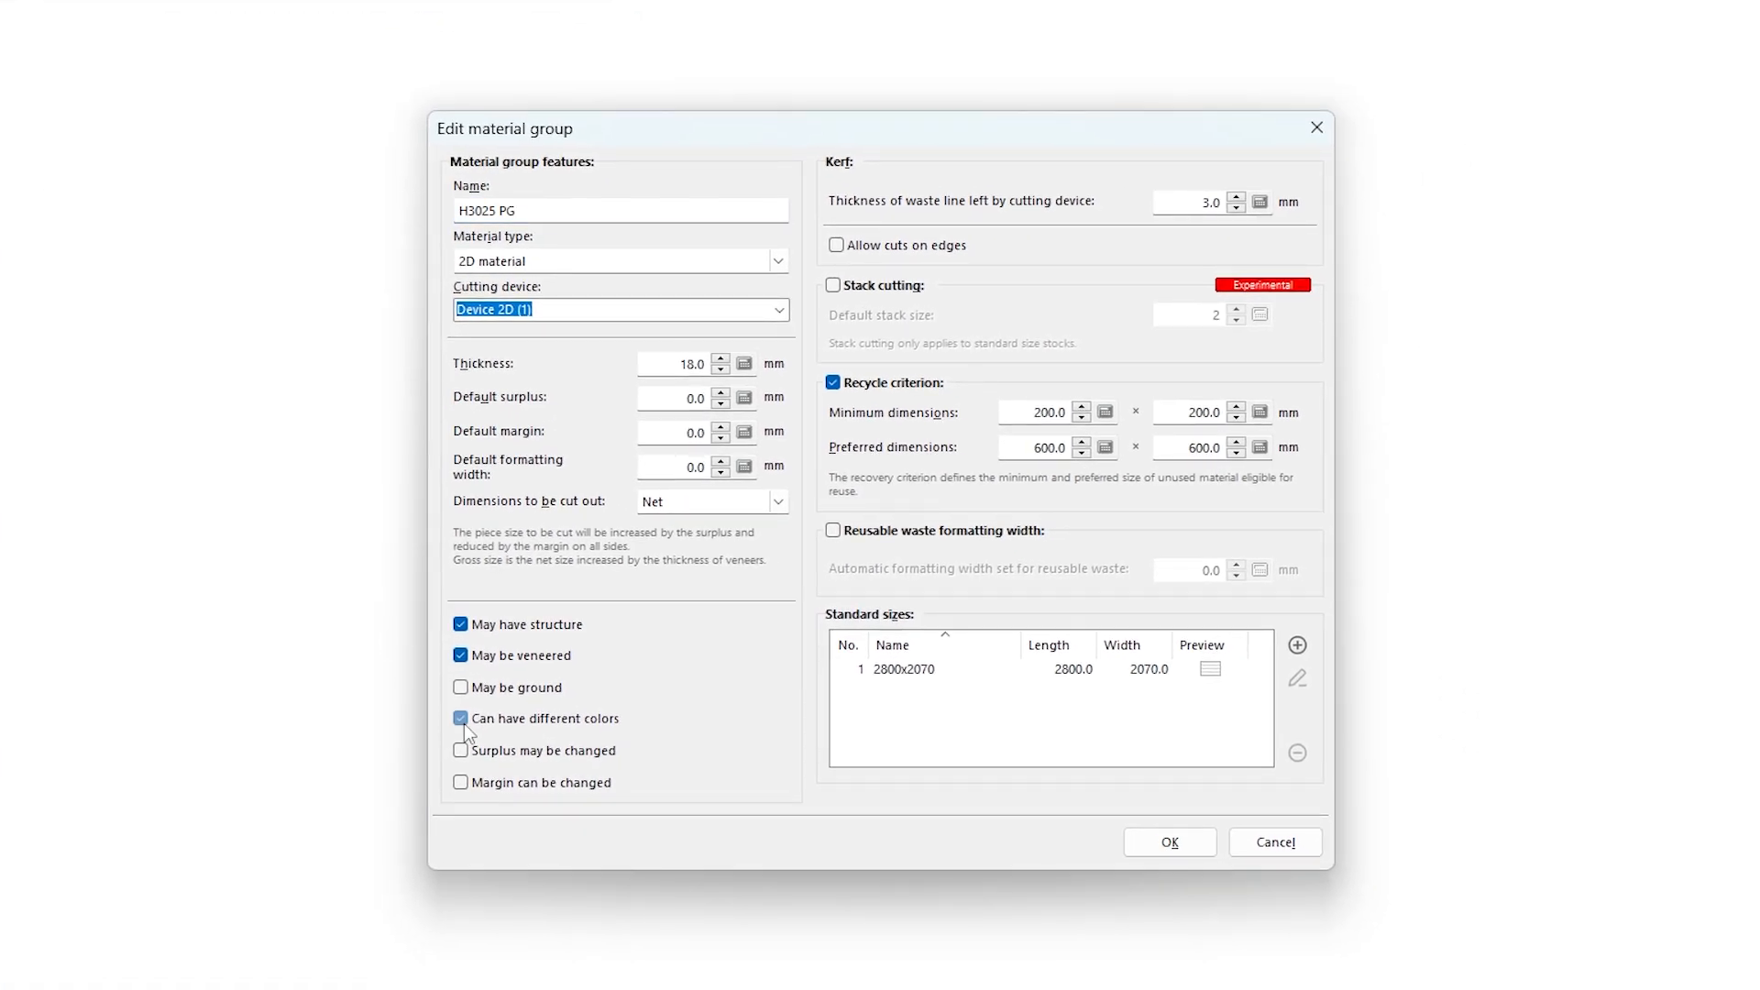
pyautogui.click(462, 753)
pyautogui.click(461, 783)
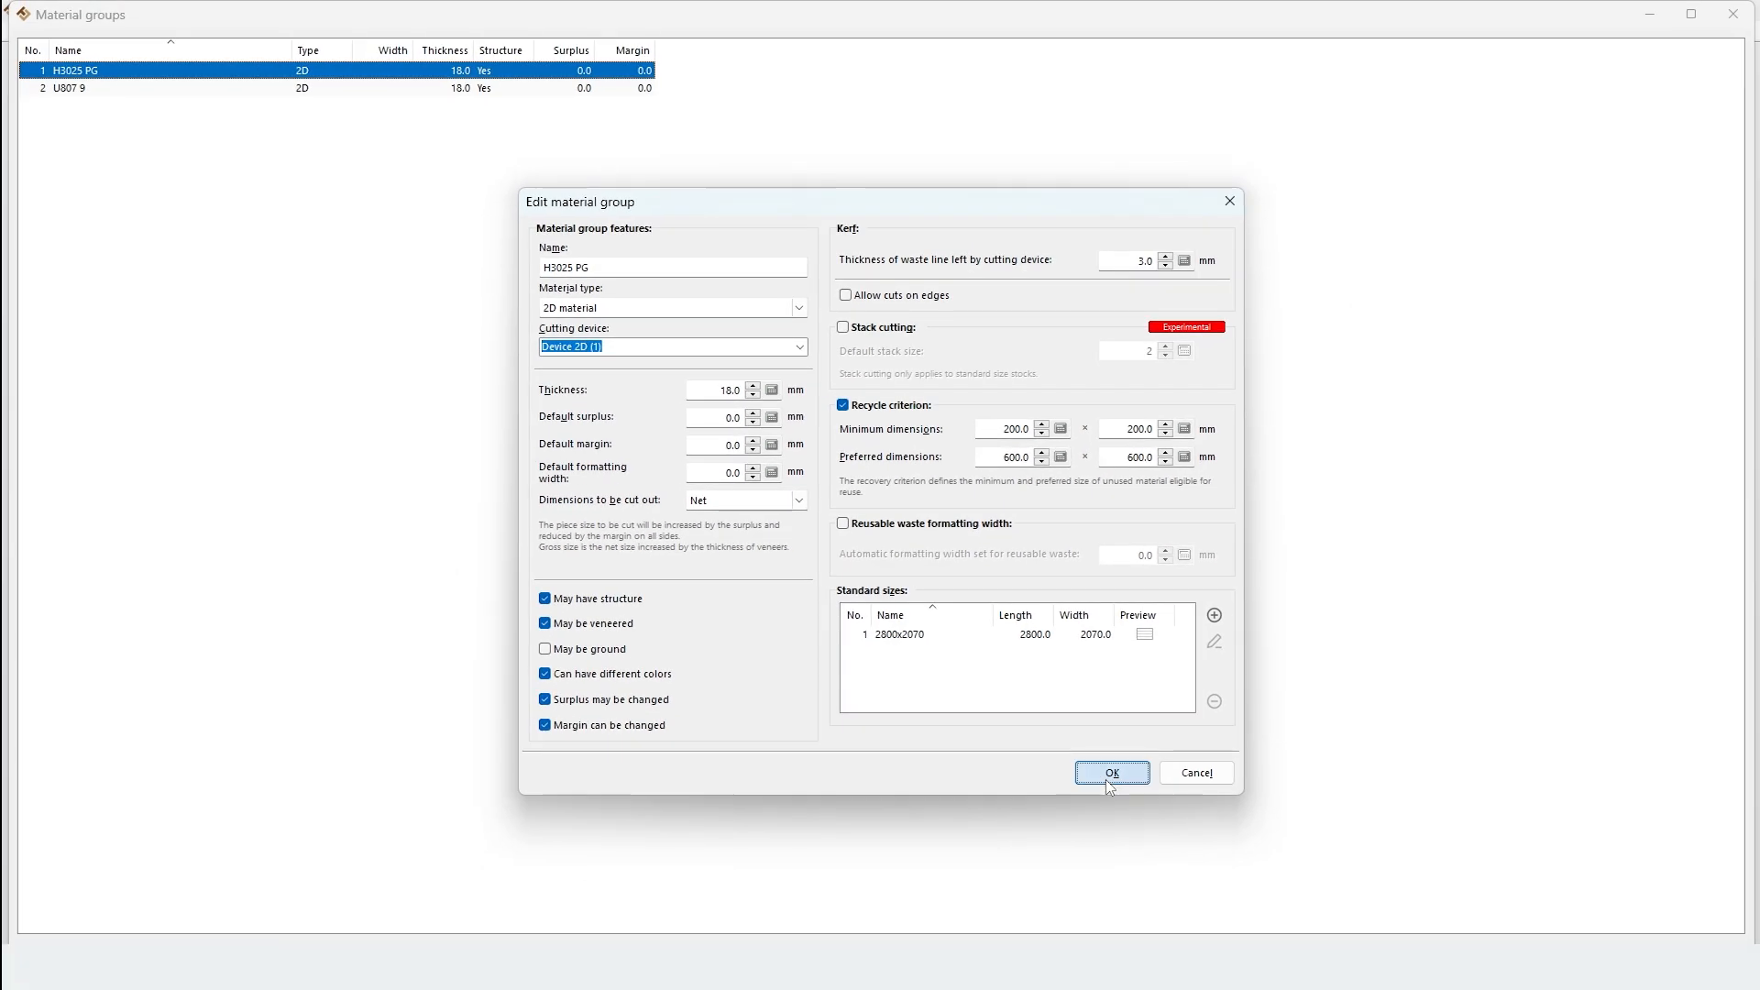
pyautogui.click(1148, 816)
pyautogui.click(1733, 15)
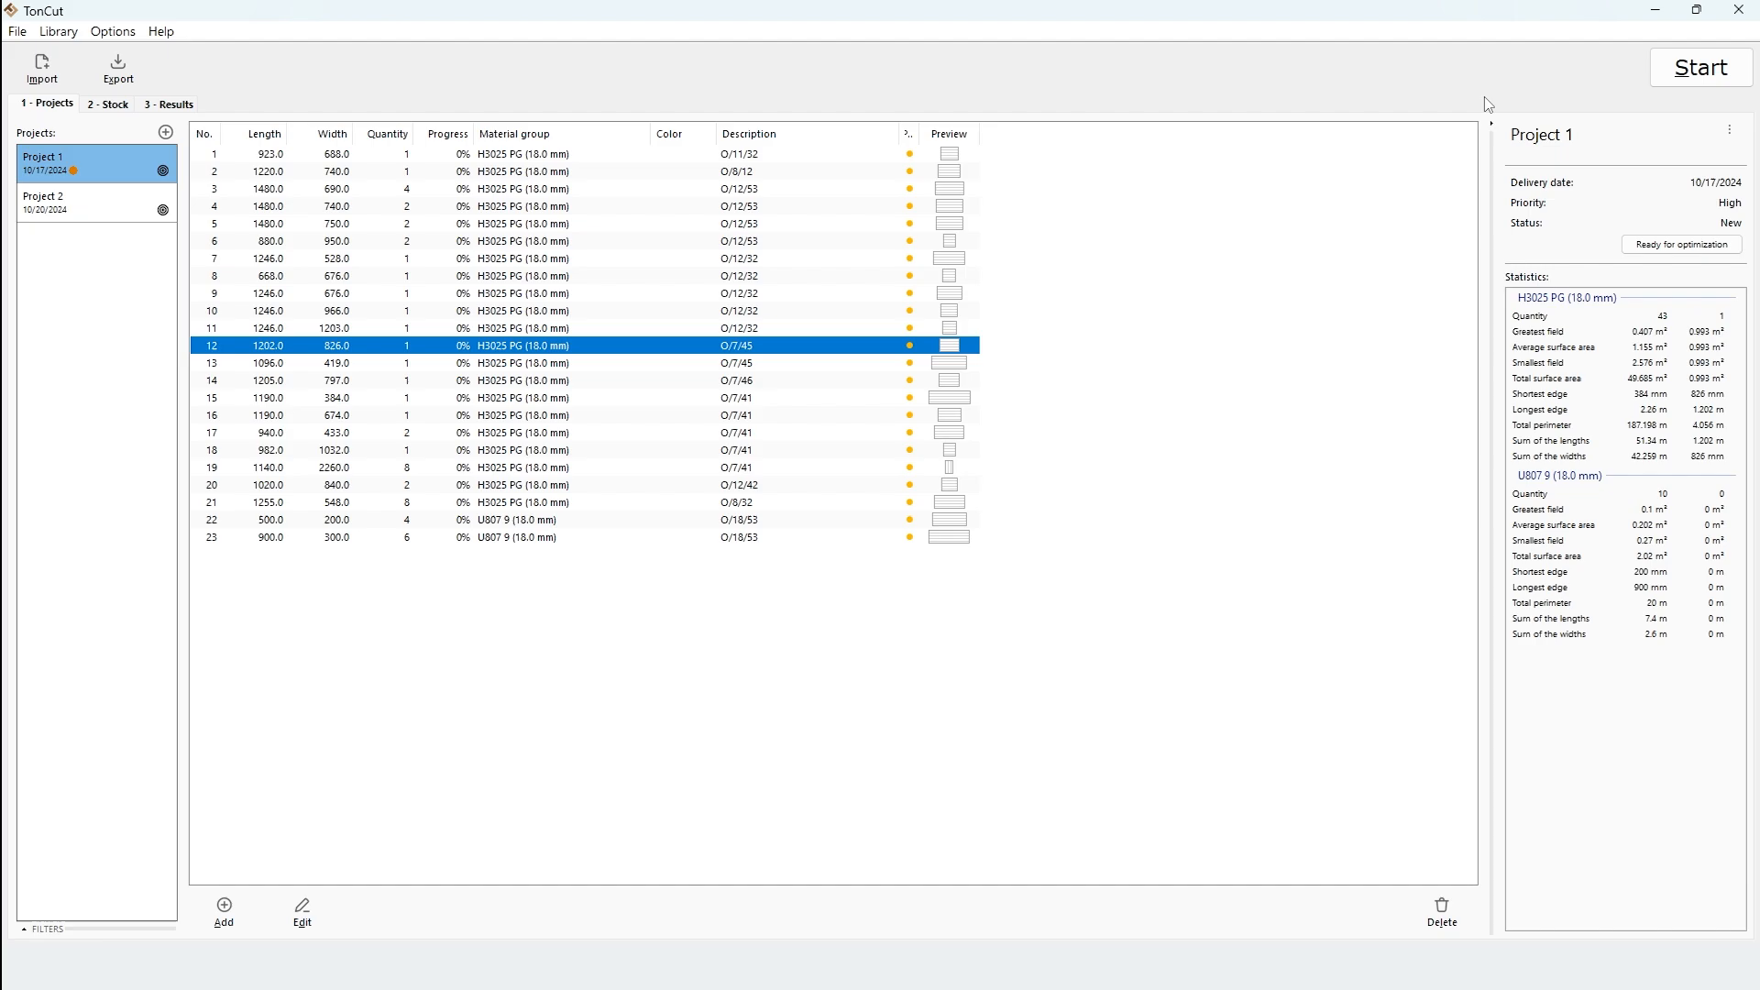
pyautogui.doubleClick(321, 345)
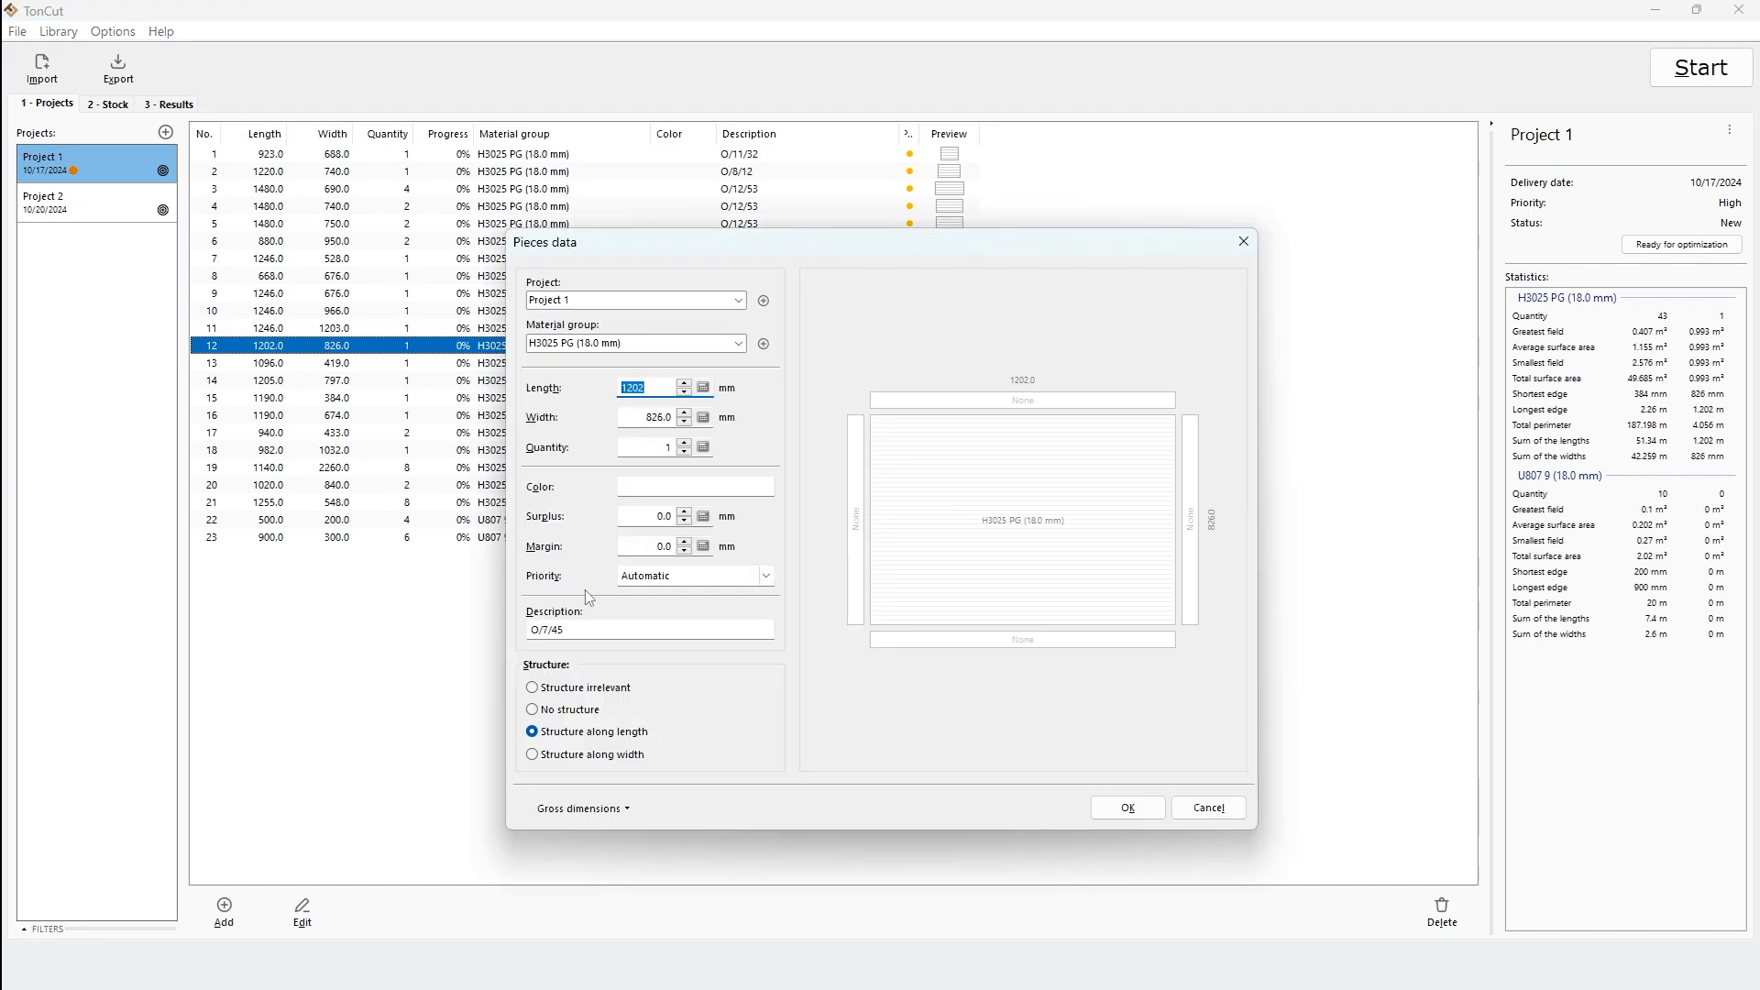
pyautogui.press('Escape')
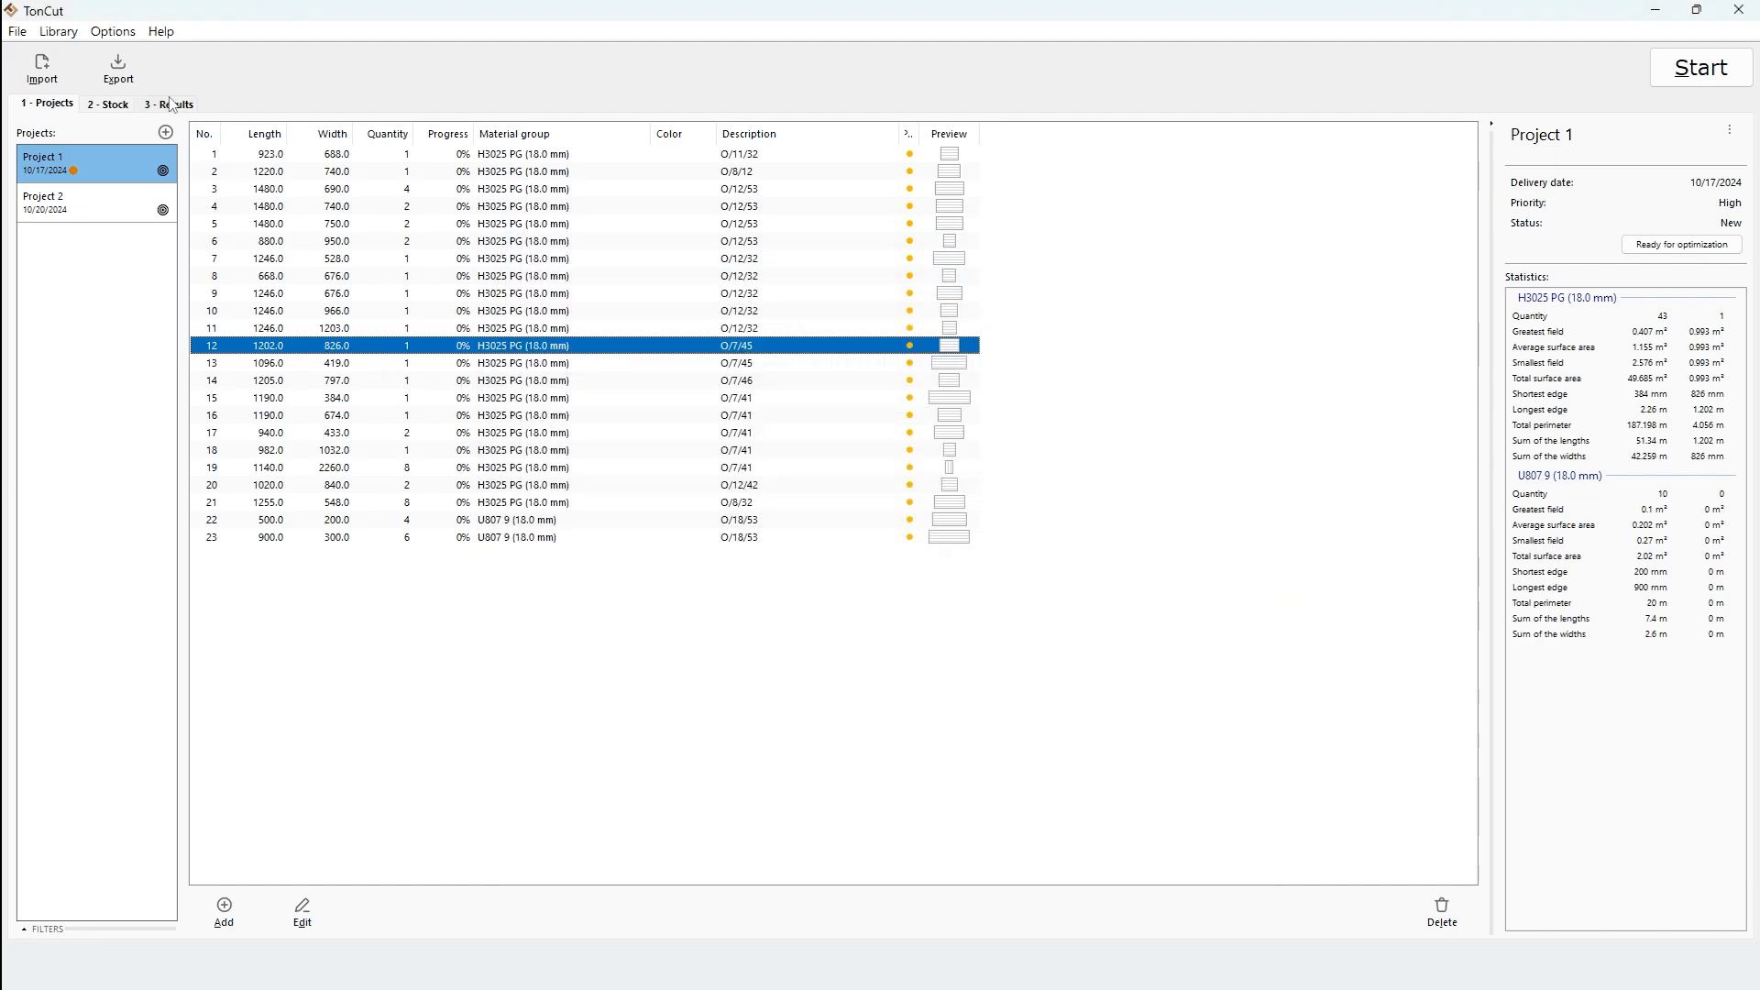
# Disable different colors, changeable surplus and changeable margin for material group H3025 PG.
pyautogui.click(58, 31)
pyautogui.click(109, 85)
pyautogui.doubleClick(96, 70)
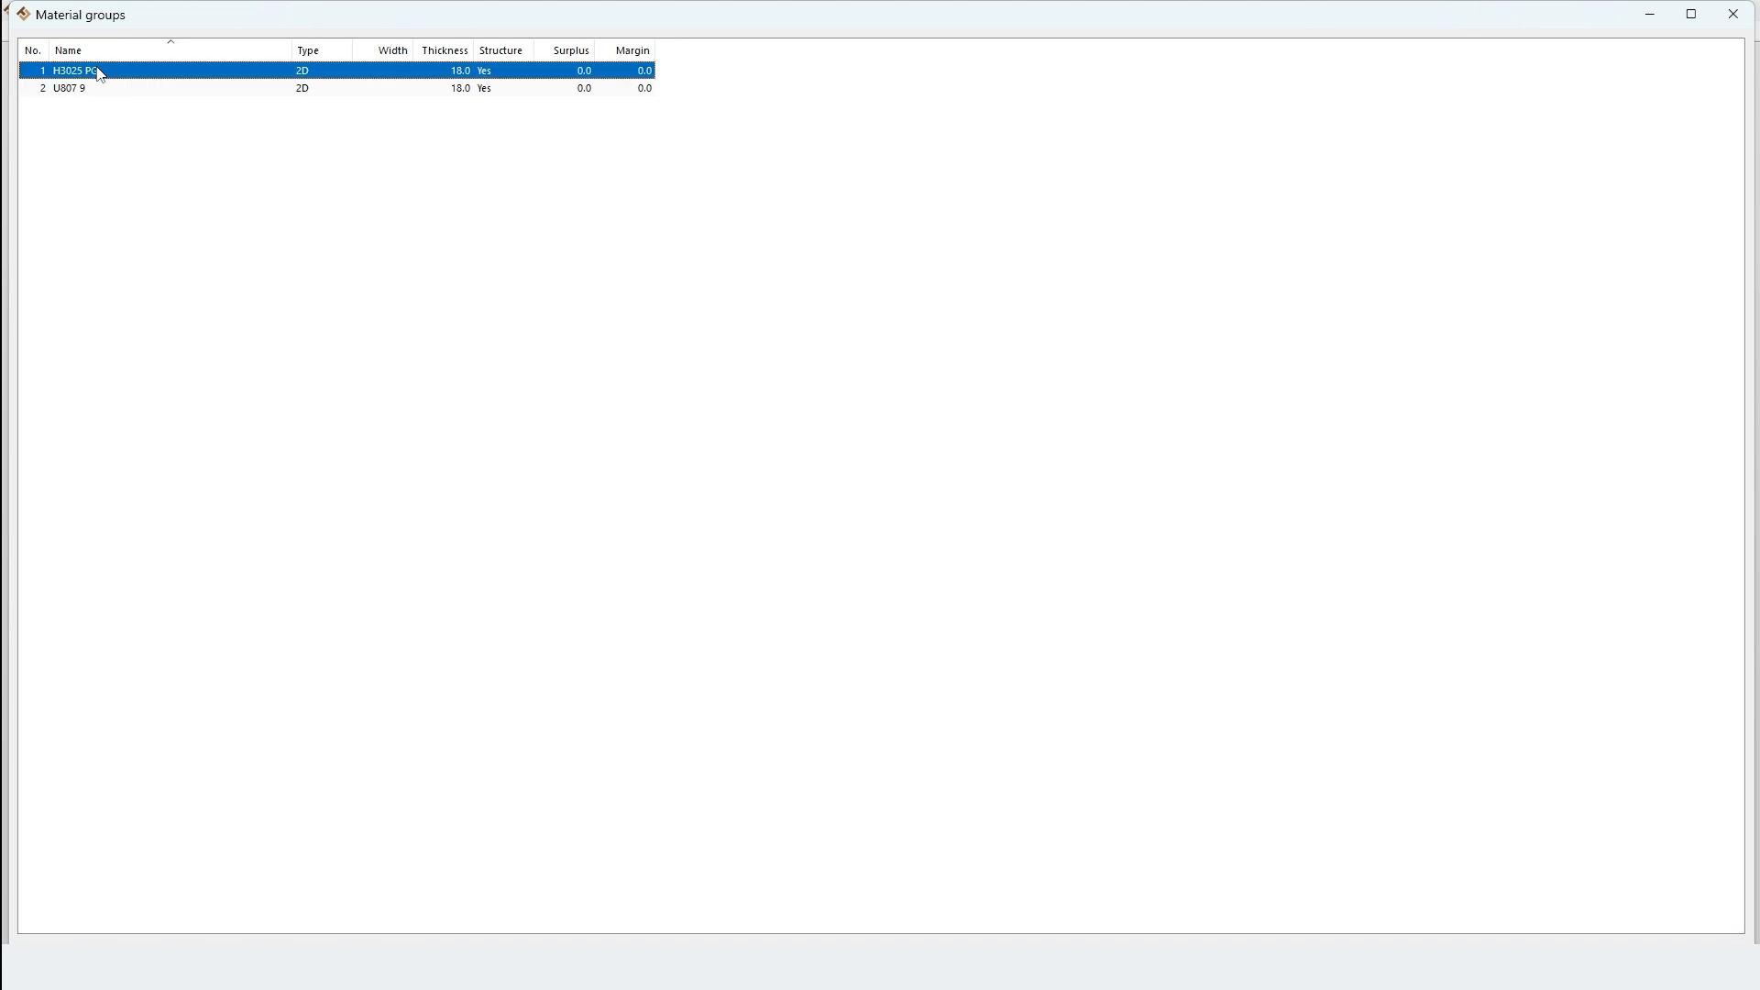
pyautogui.click(545, 675)
pyautogui.click(545, 700)
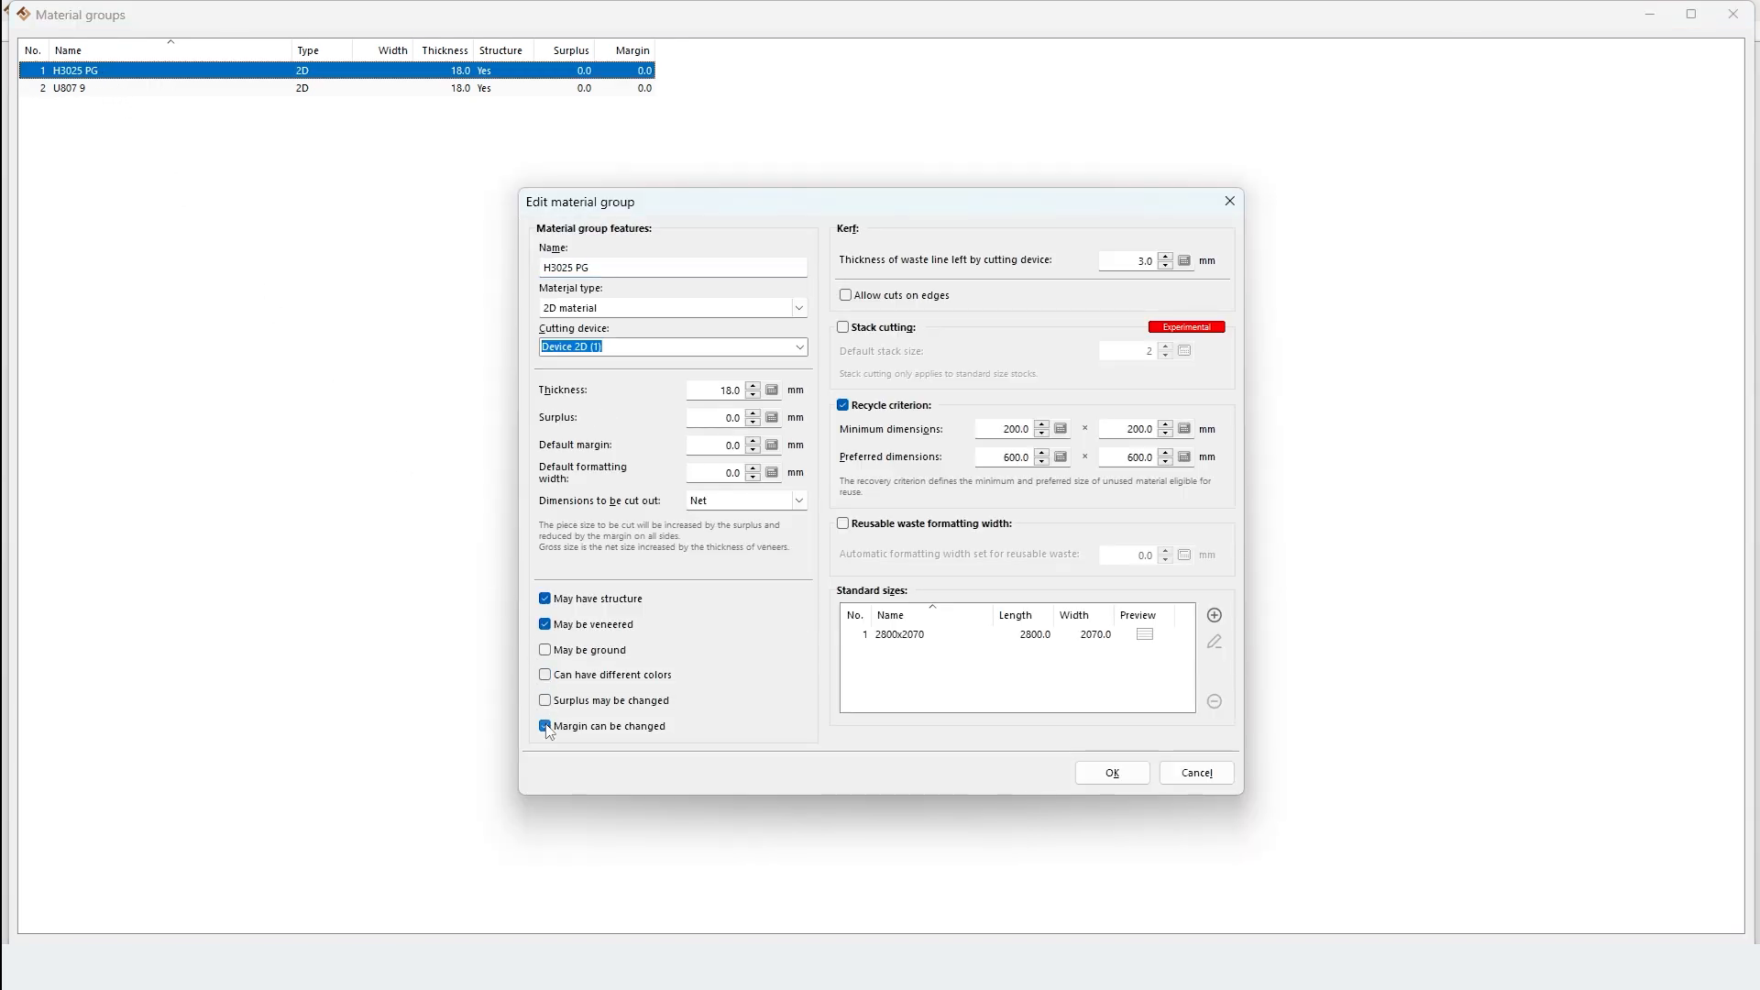
pyautogui.click(546, 726)
pyautogui.press('Return')
pyautogui.click(1732, 14)
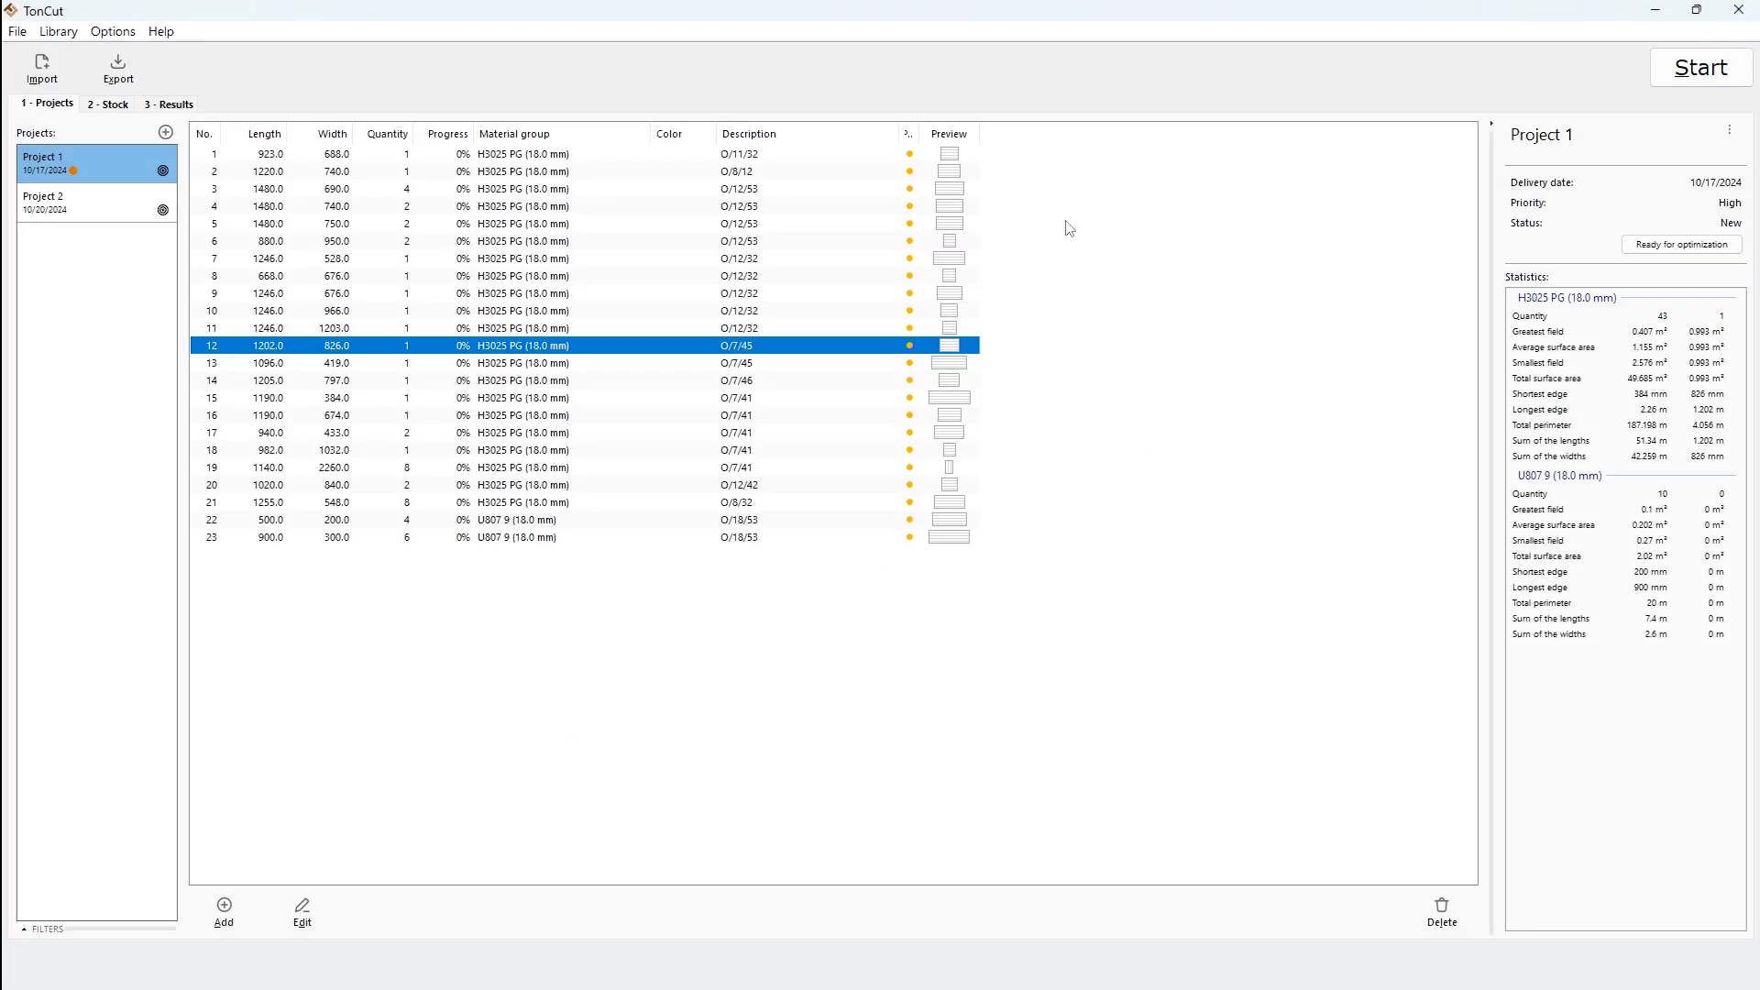
# Check the fields of piece 12 in Project 1.
pyautogui.doubleClick(404, 346)
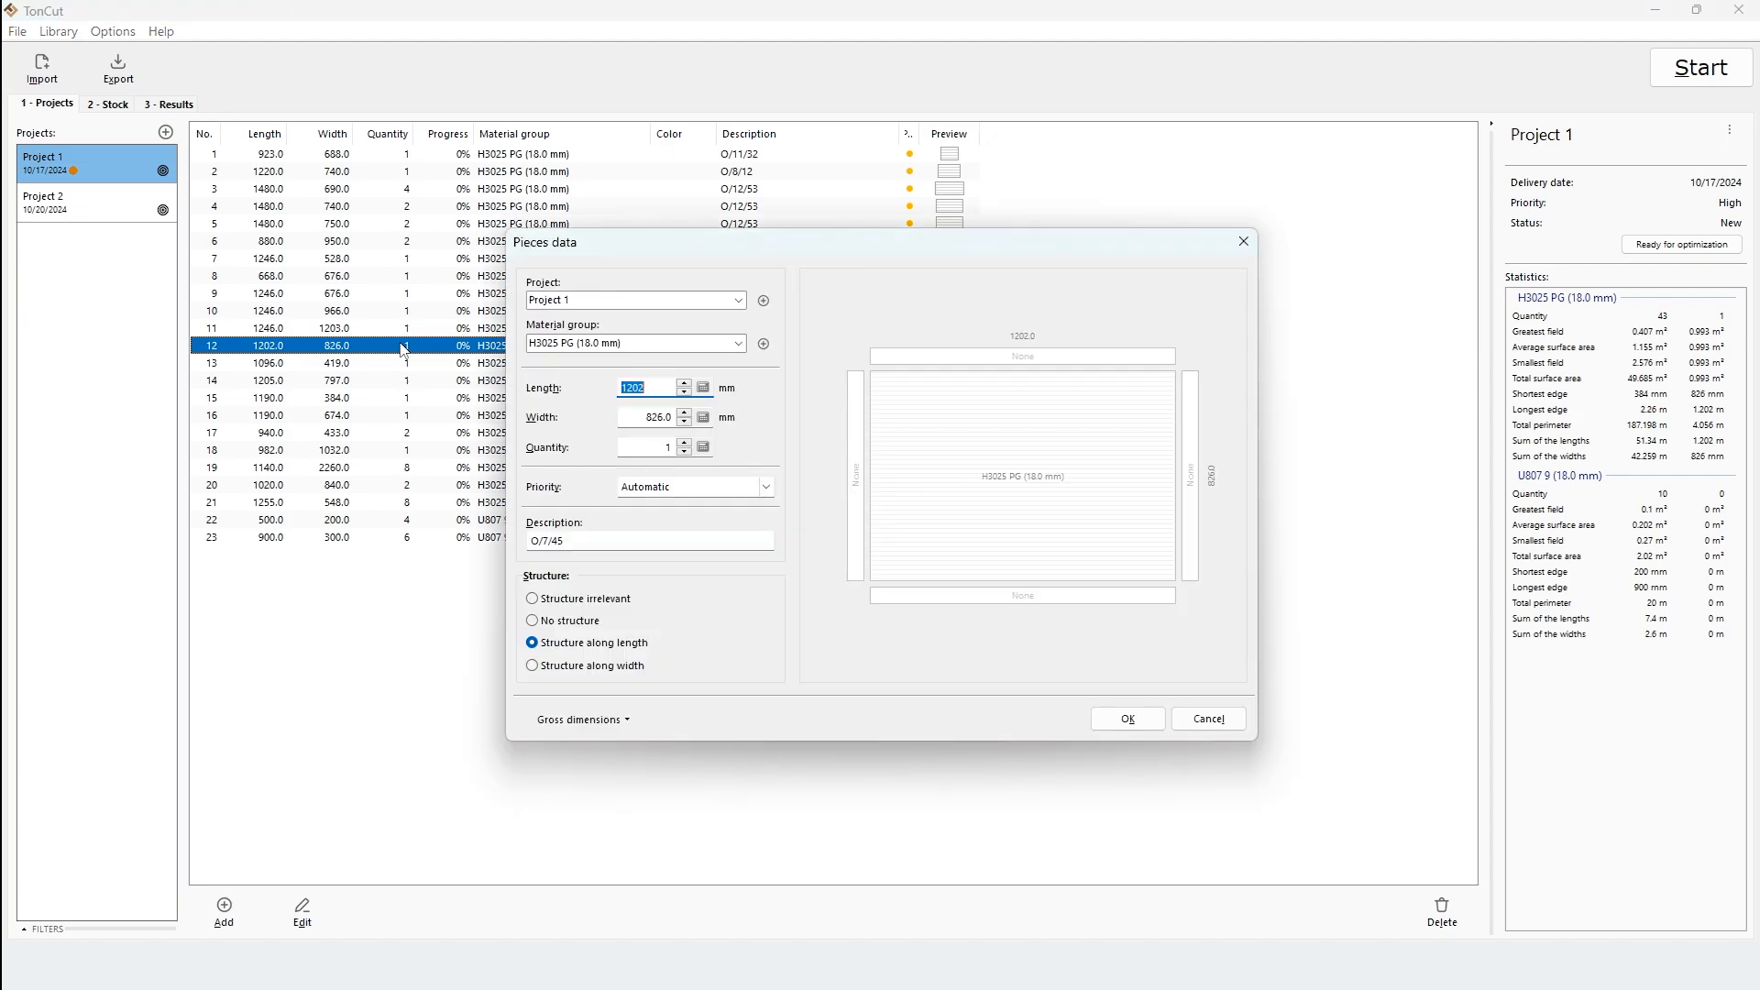
pyautogui.click(1249, 249)
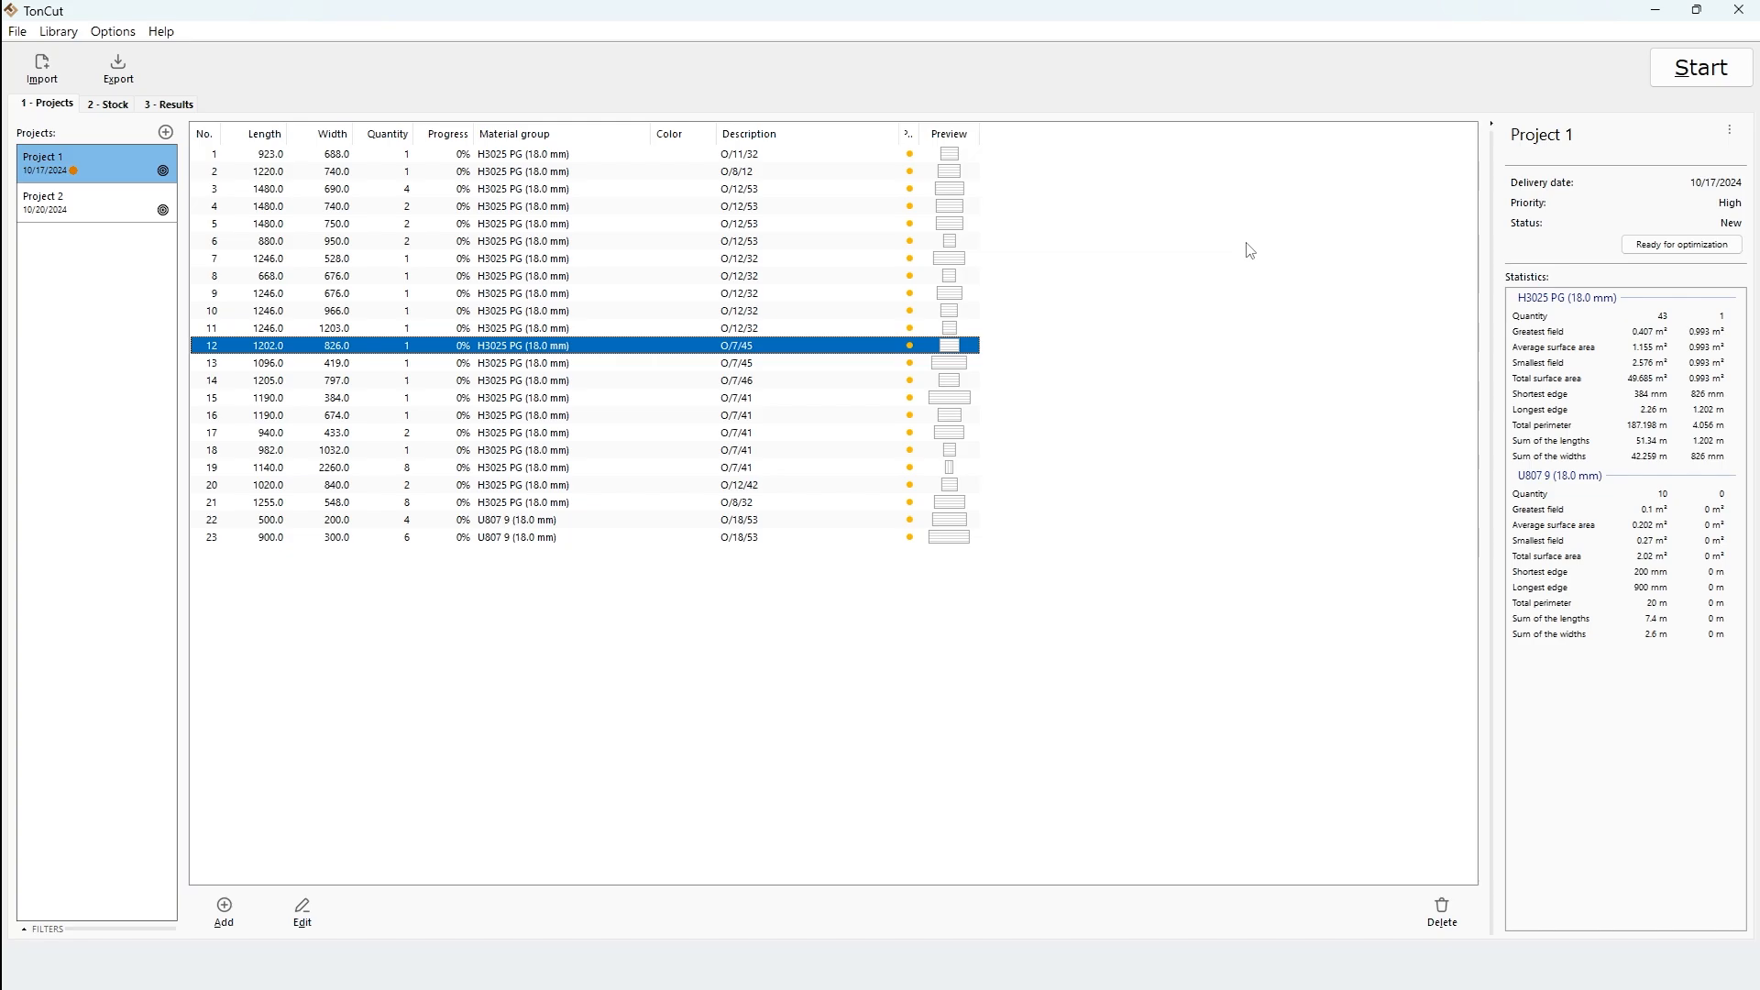
# Mark Project 1 and Project 2 as ready for optimization and open the settings for starting the optimization.
pyautogui.click(1700, 68)
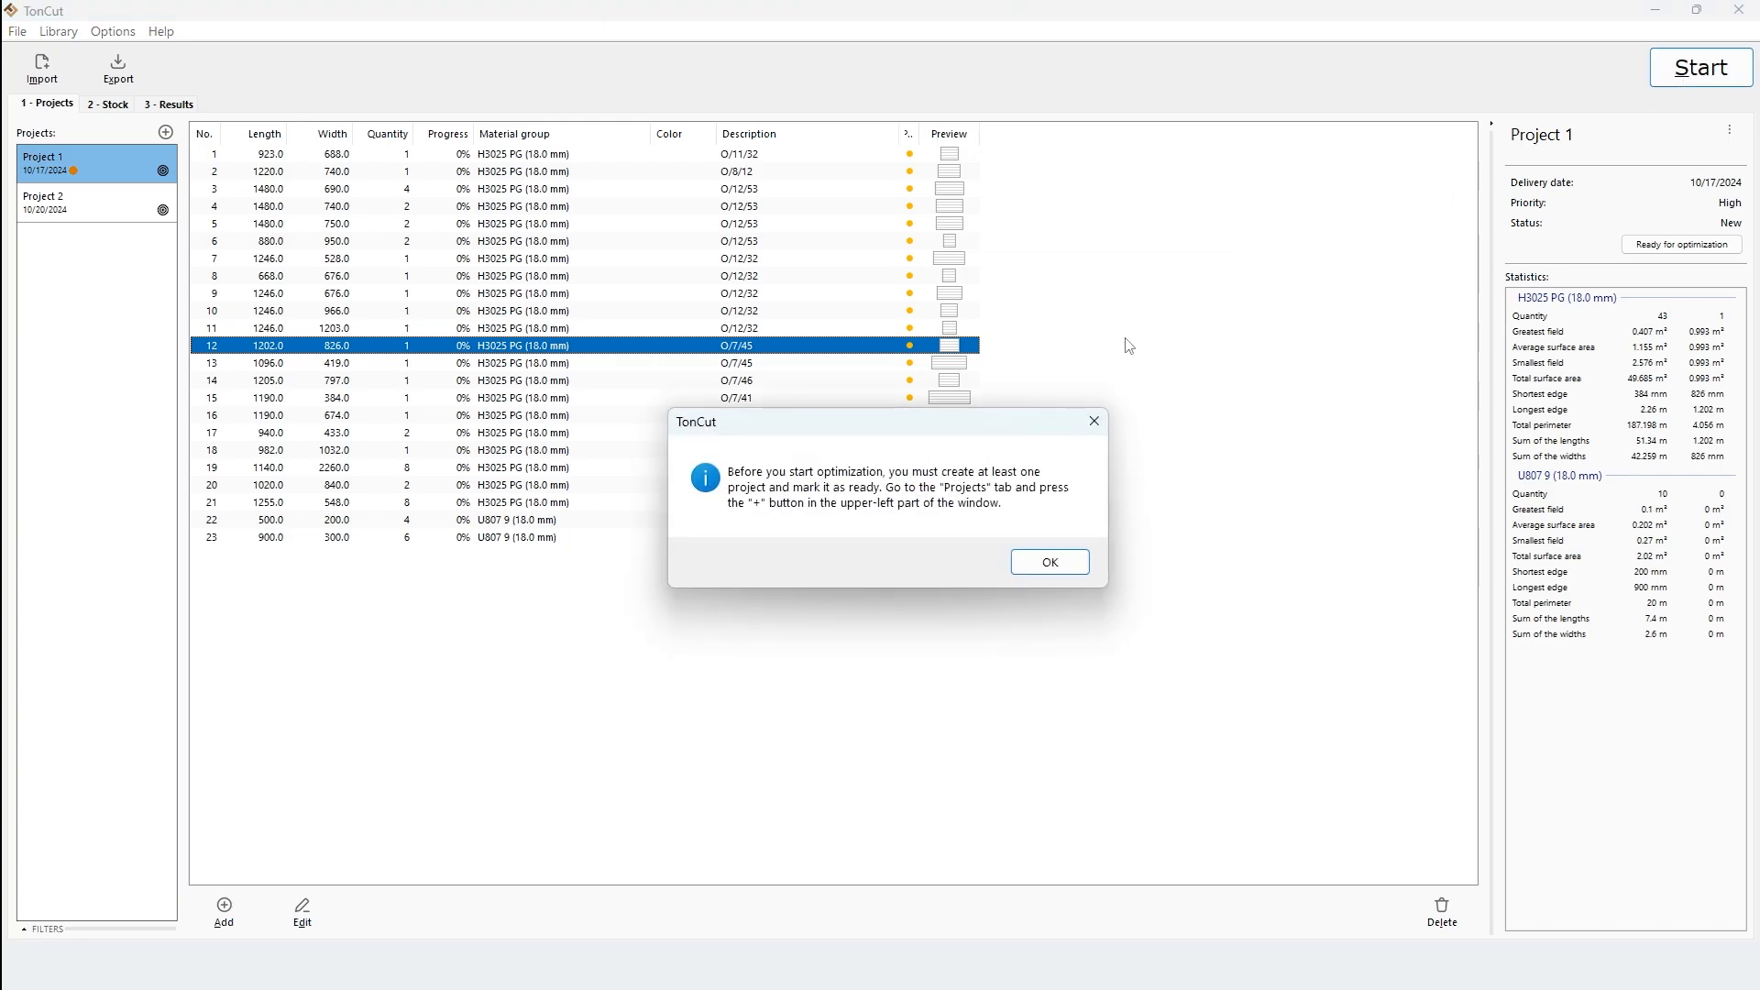
pyautogui.click(1052, 562)
pyautogui.click(1683, 245)
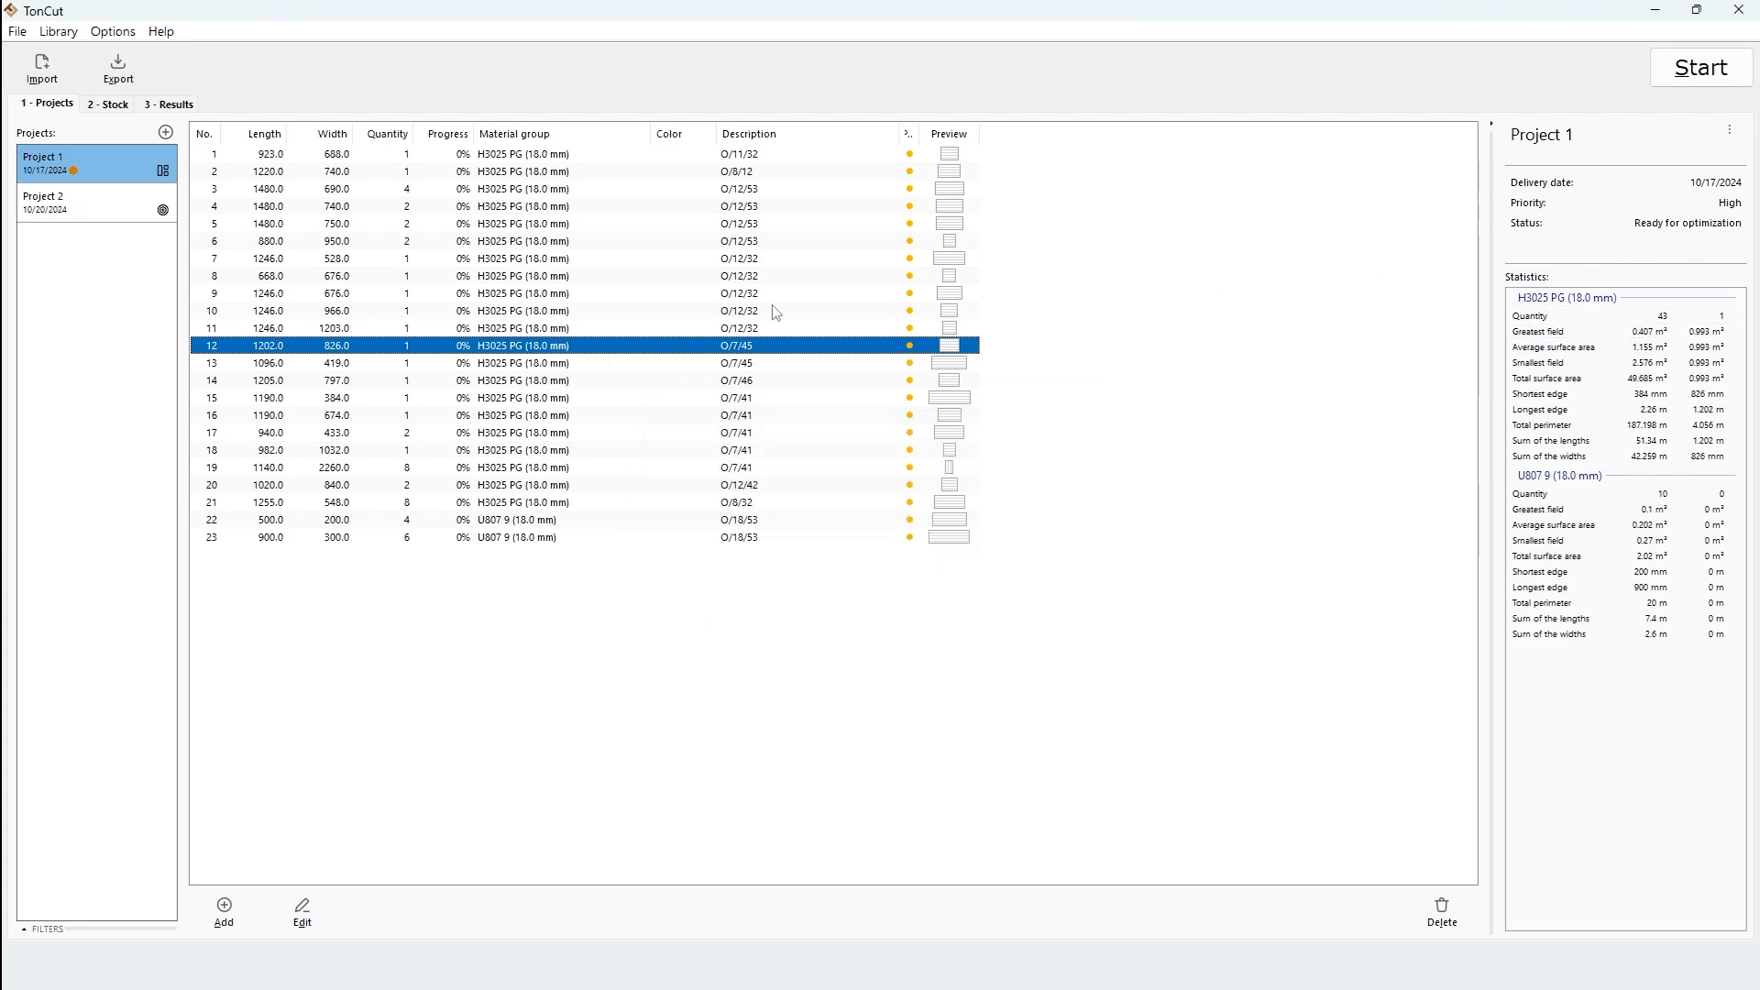
pyautogui.click(121, 217)
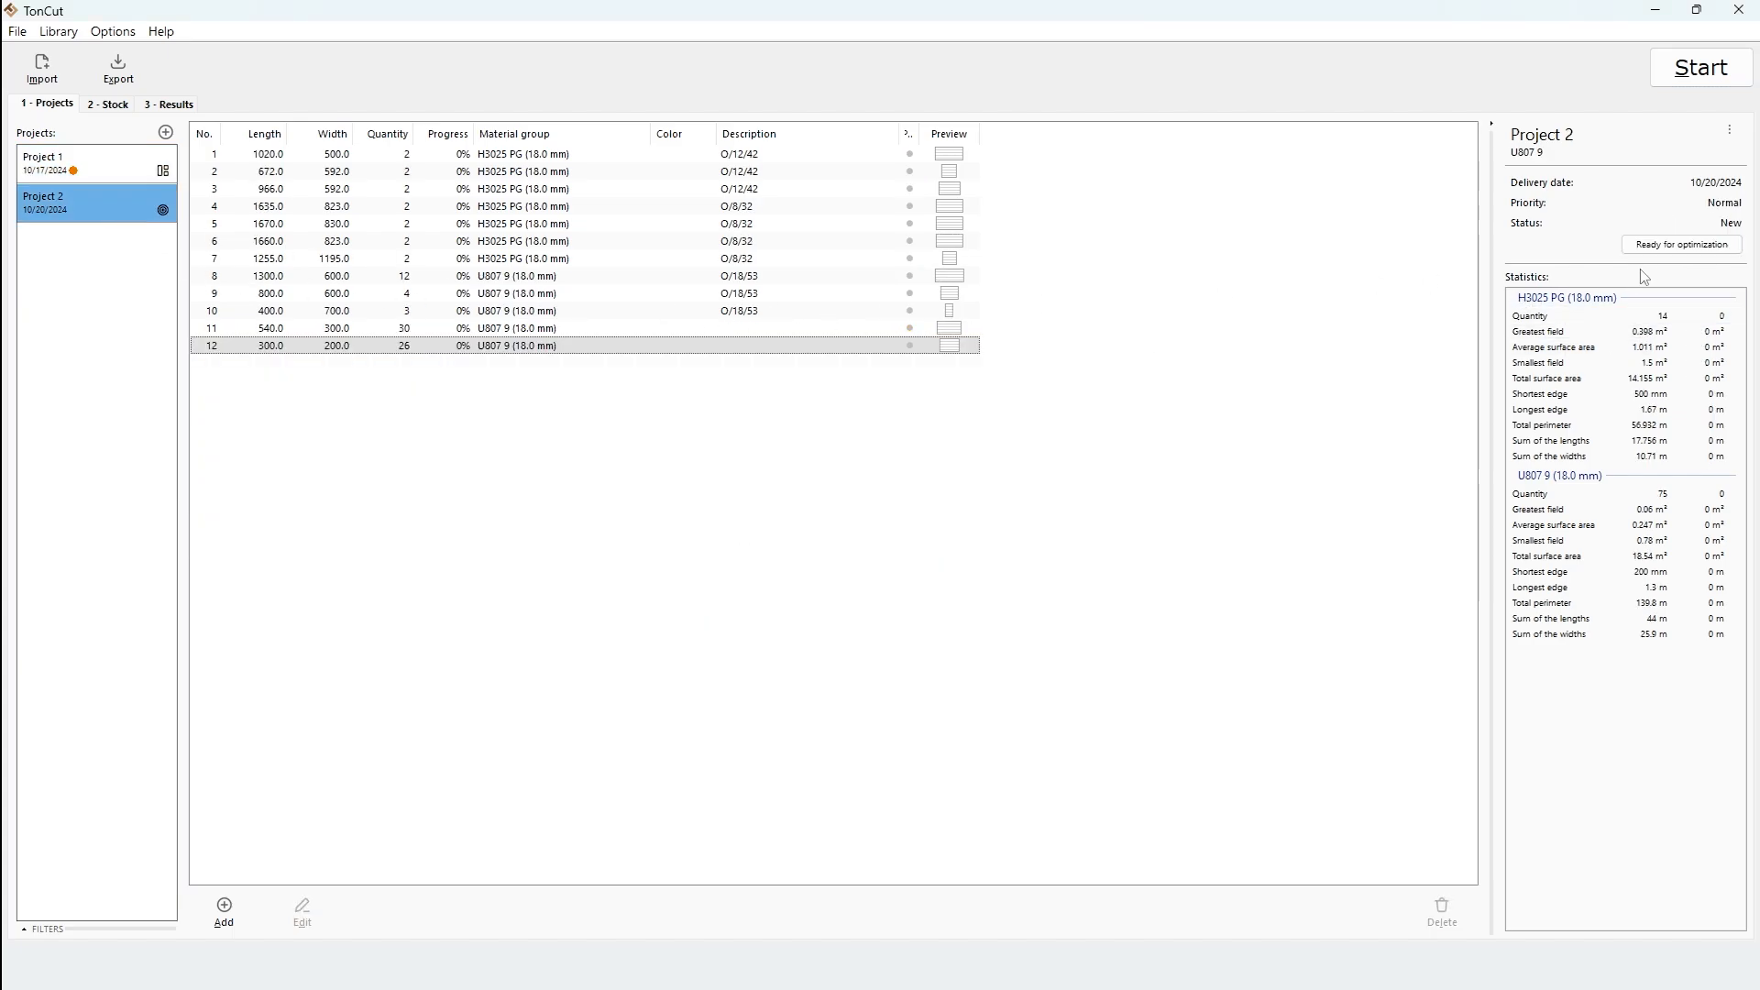
pyautogui.click(1681, 244)
pyautogui.click(1693, 78)
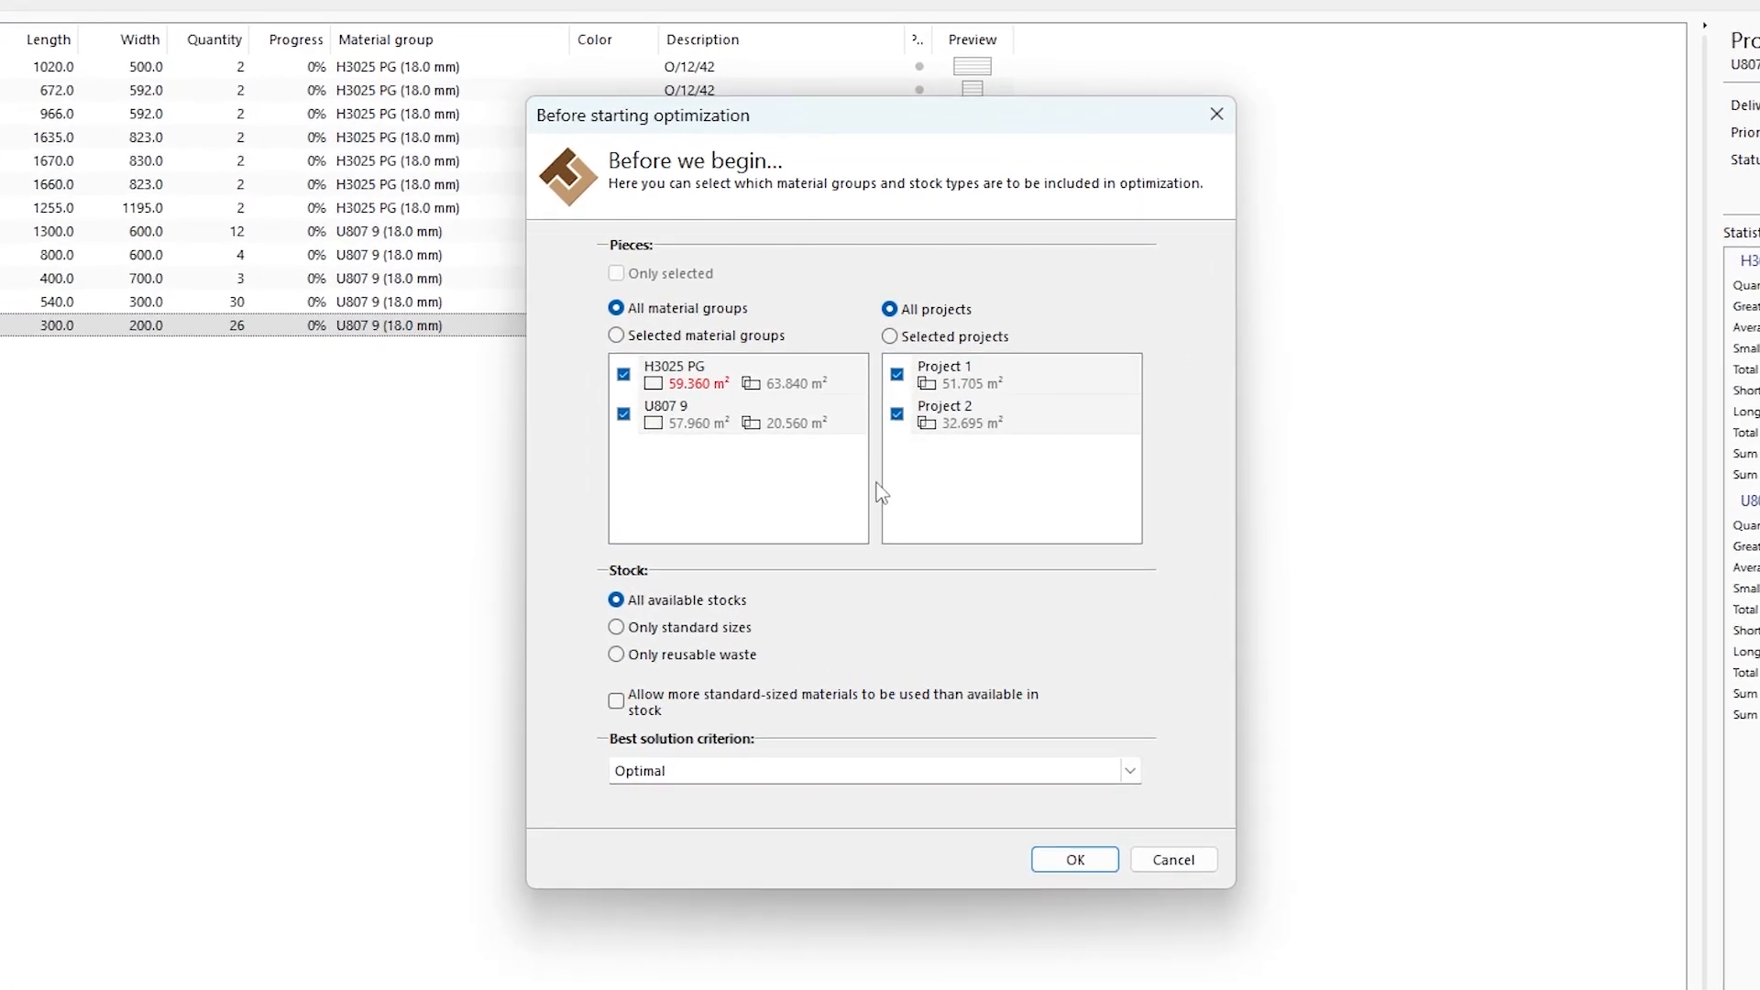
# Try excluding Project 2 and material group H3025 PG from the optimization, and include both again.
pyautogui.click(896, 413)
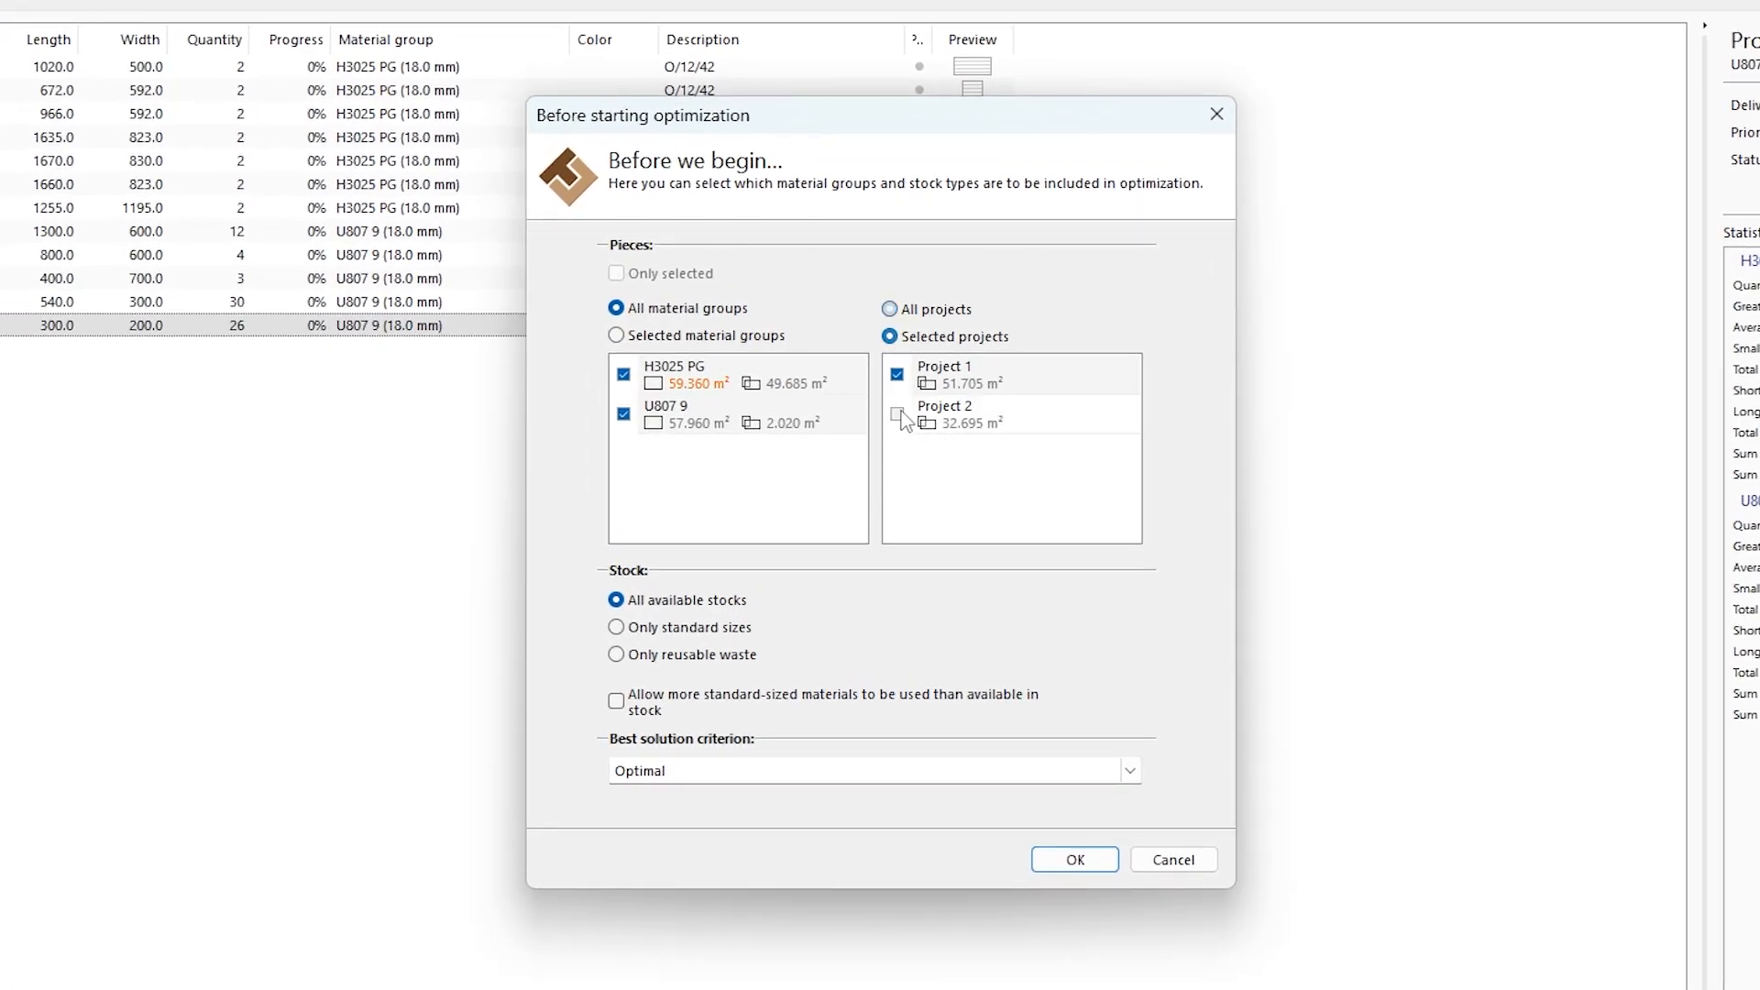
pyautogui.click(623, 374)
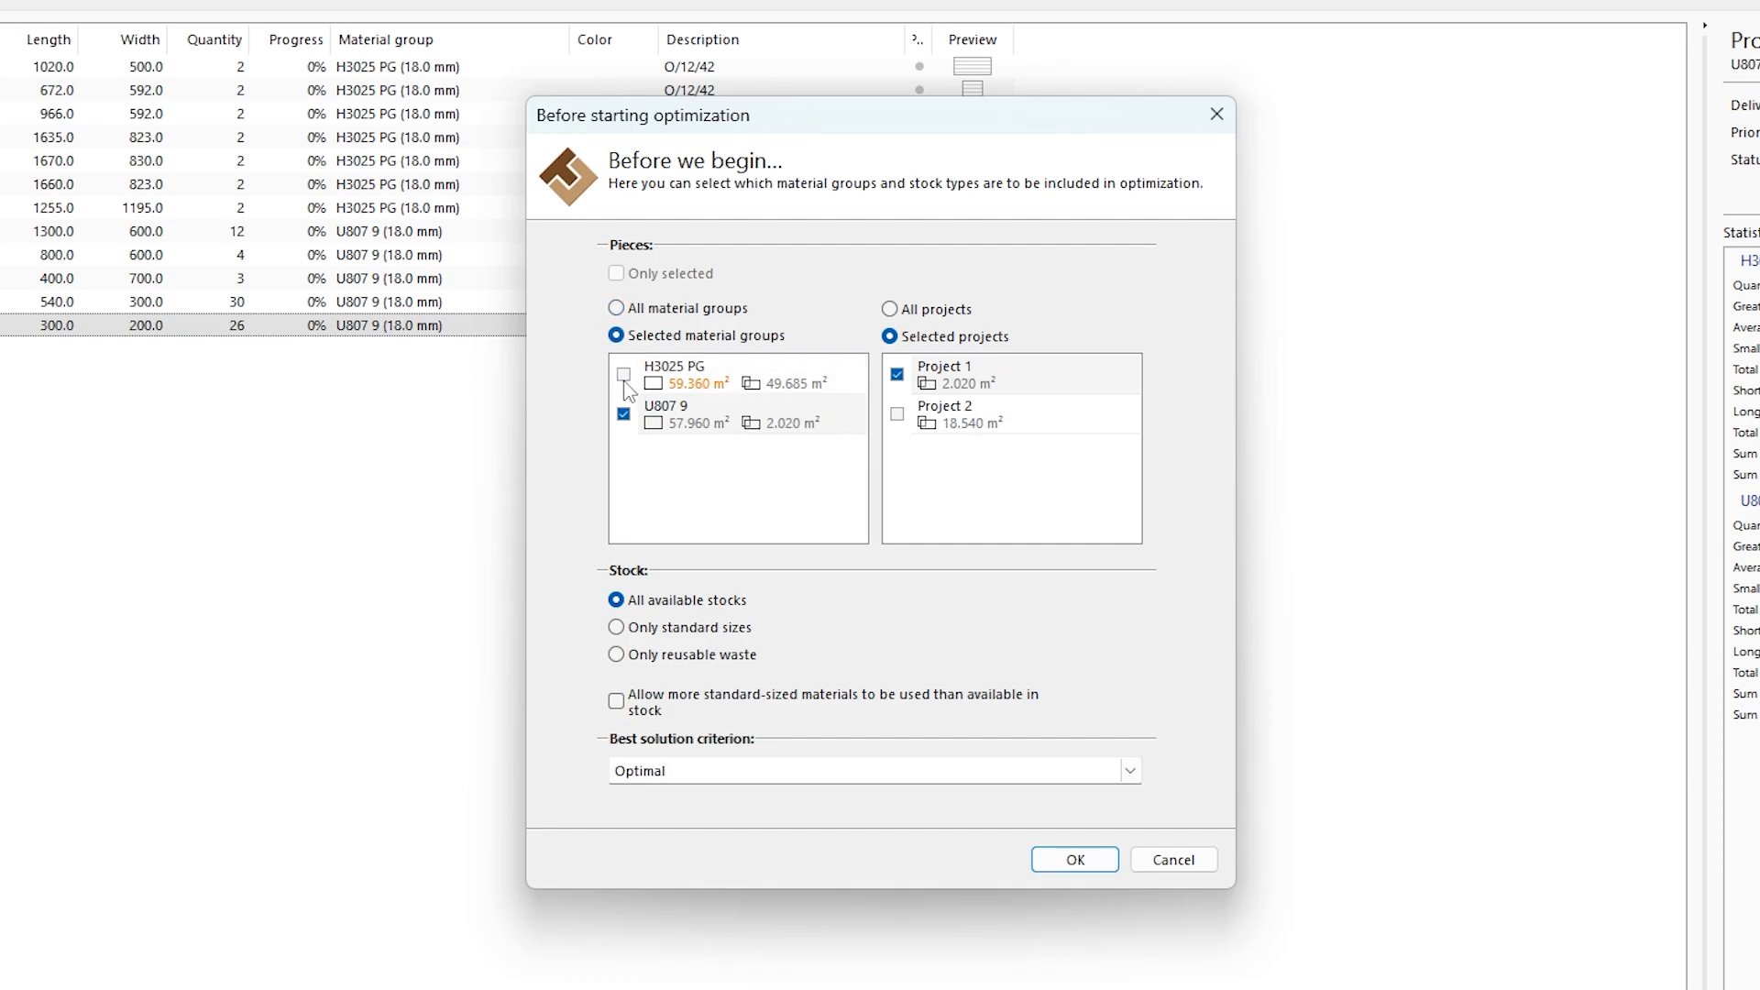
pyautogui.click(623, 375)
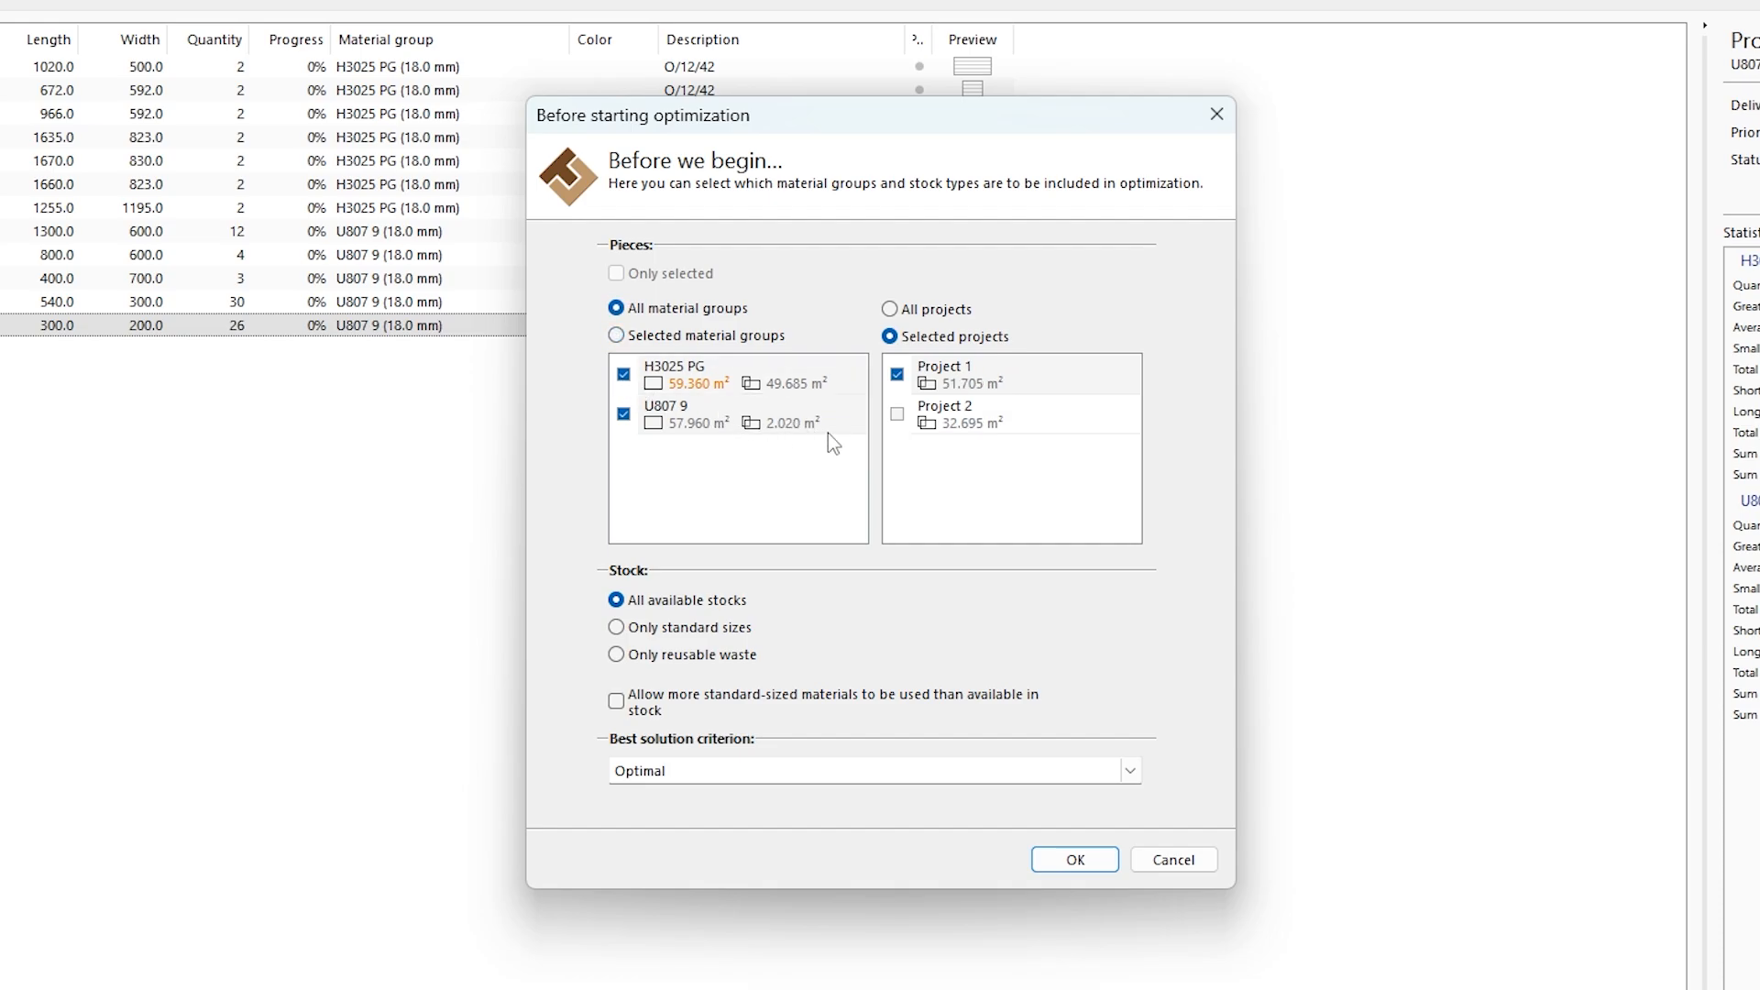
pyautogui.click(897, 414)
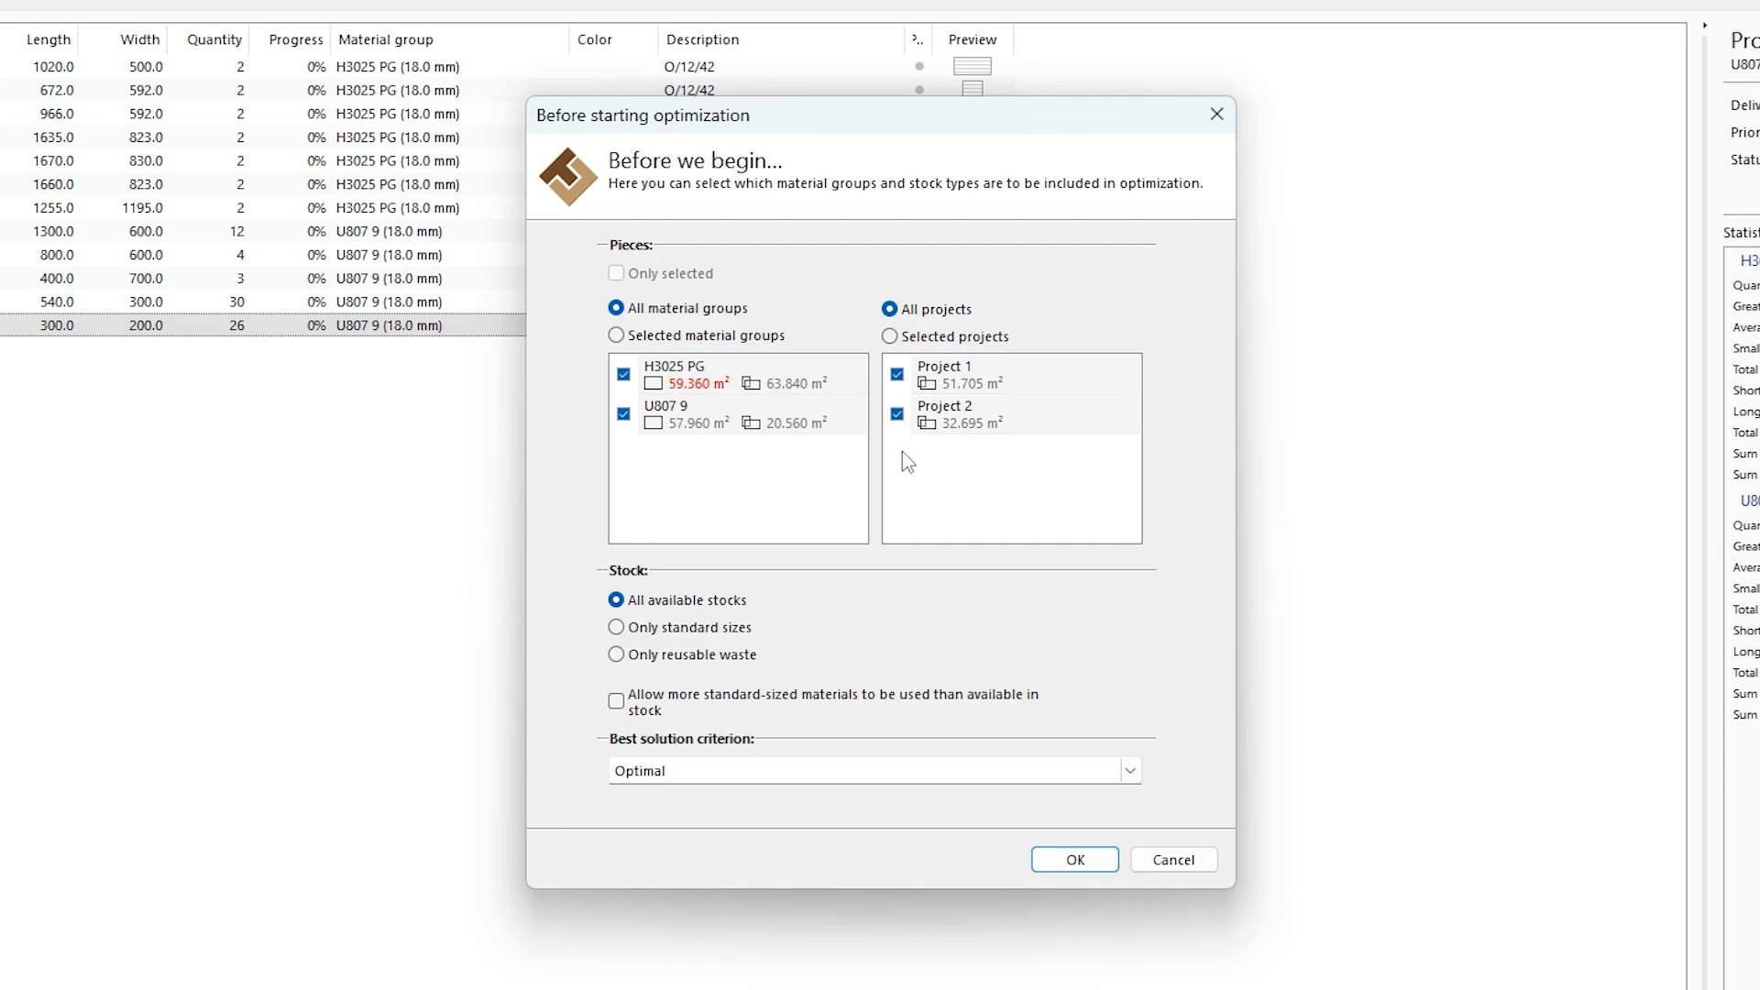
# Try limiting the stock to standard sizes and to reusable waste, and return to all available stocks.
pyautogui.click(618, 630)
pyautogui.click(616, 655)
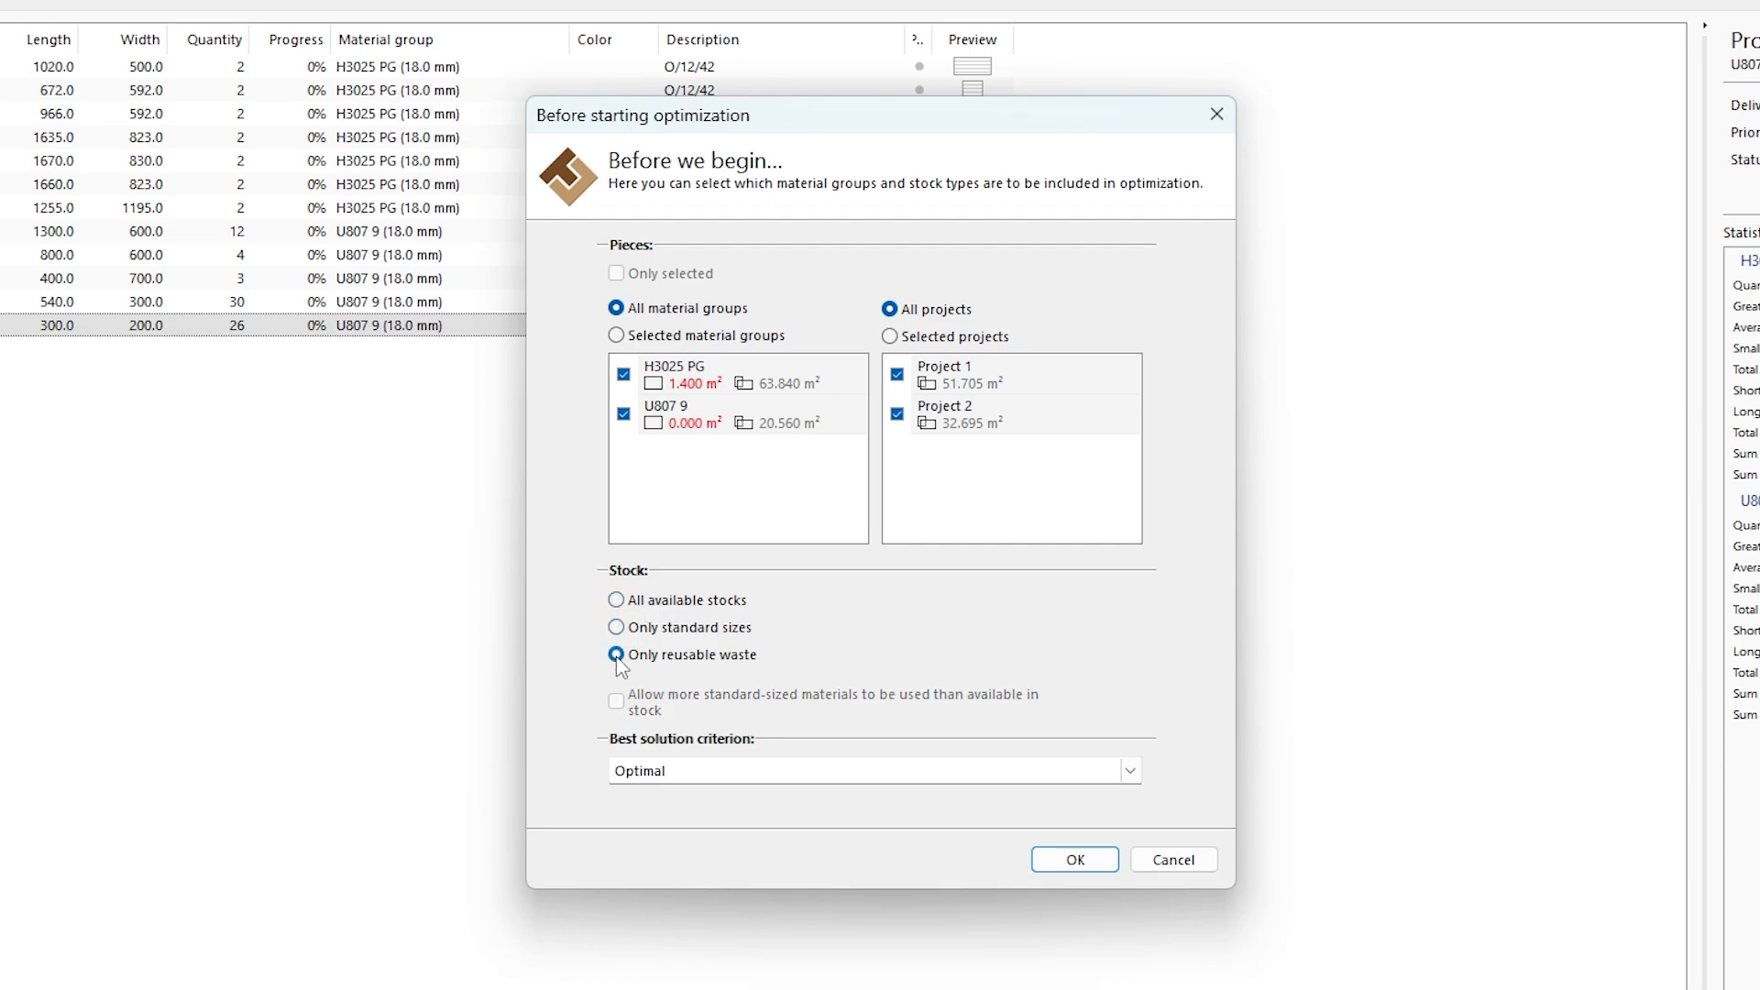
pyautogui.click(616, 600)
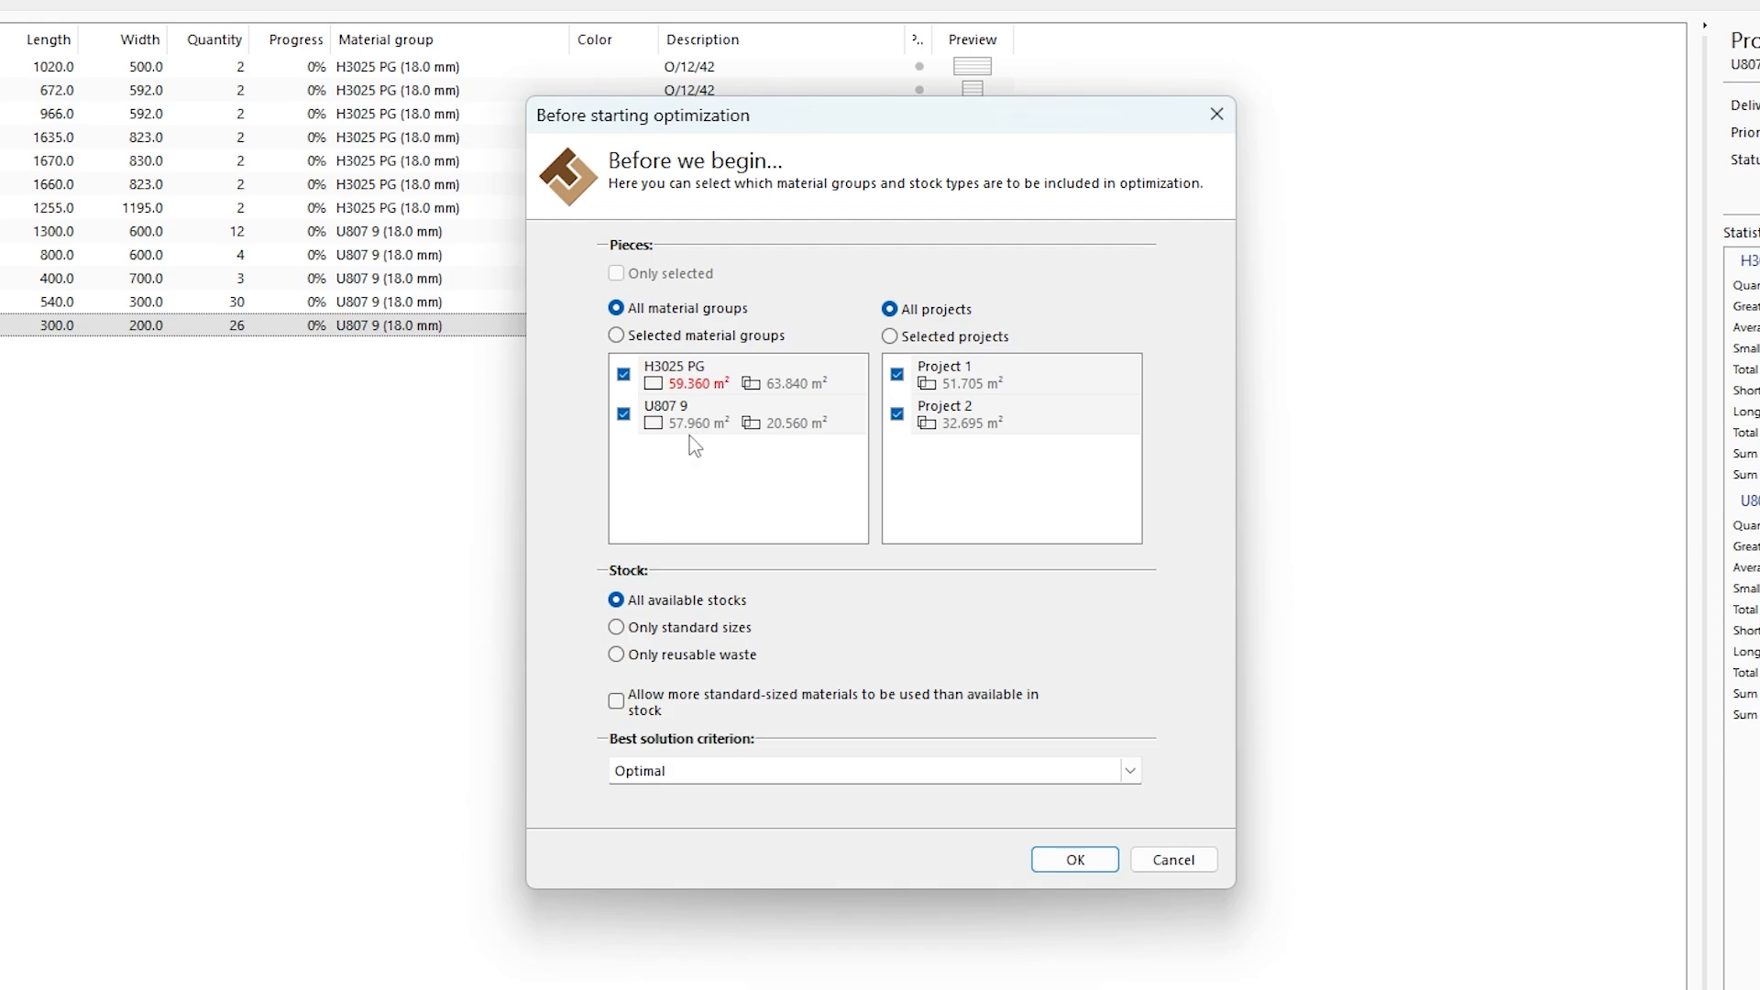
# Run the optimization with more standard-sized materials allowed than in stock and Smallest material area as the best solution criterion.
pyautogui.click(615, 702)
pyautogui.click(1122, 771)
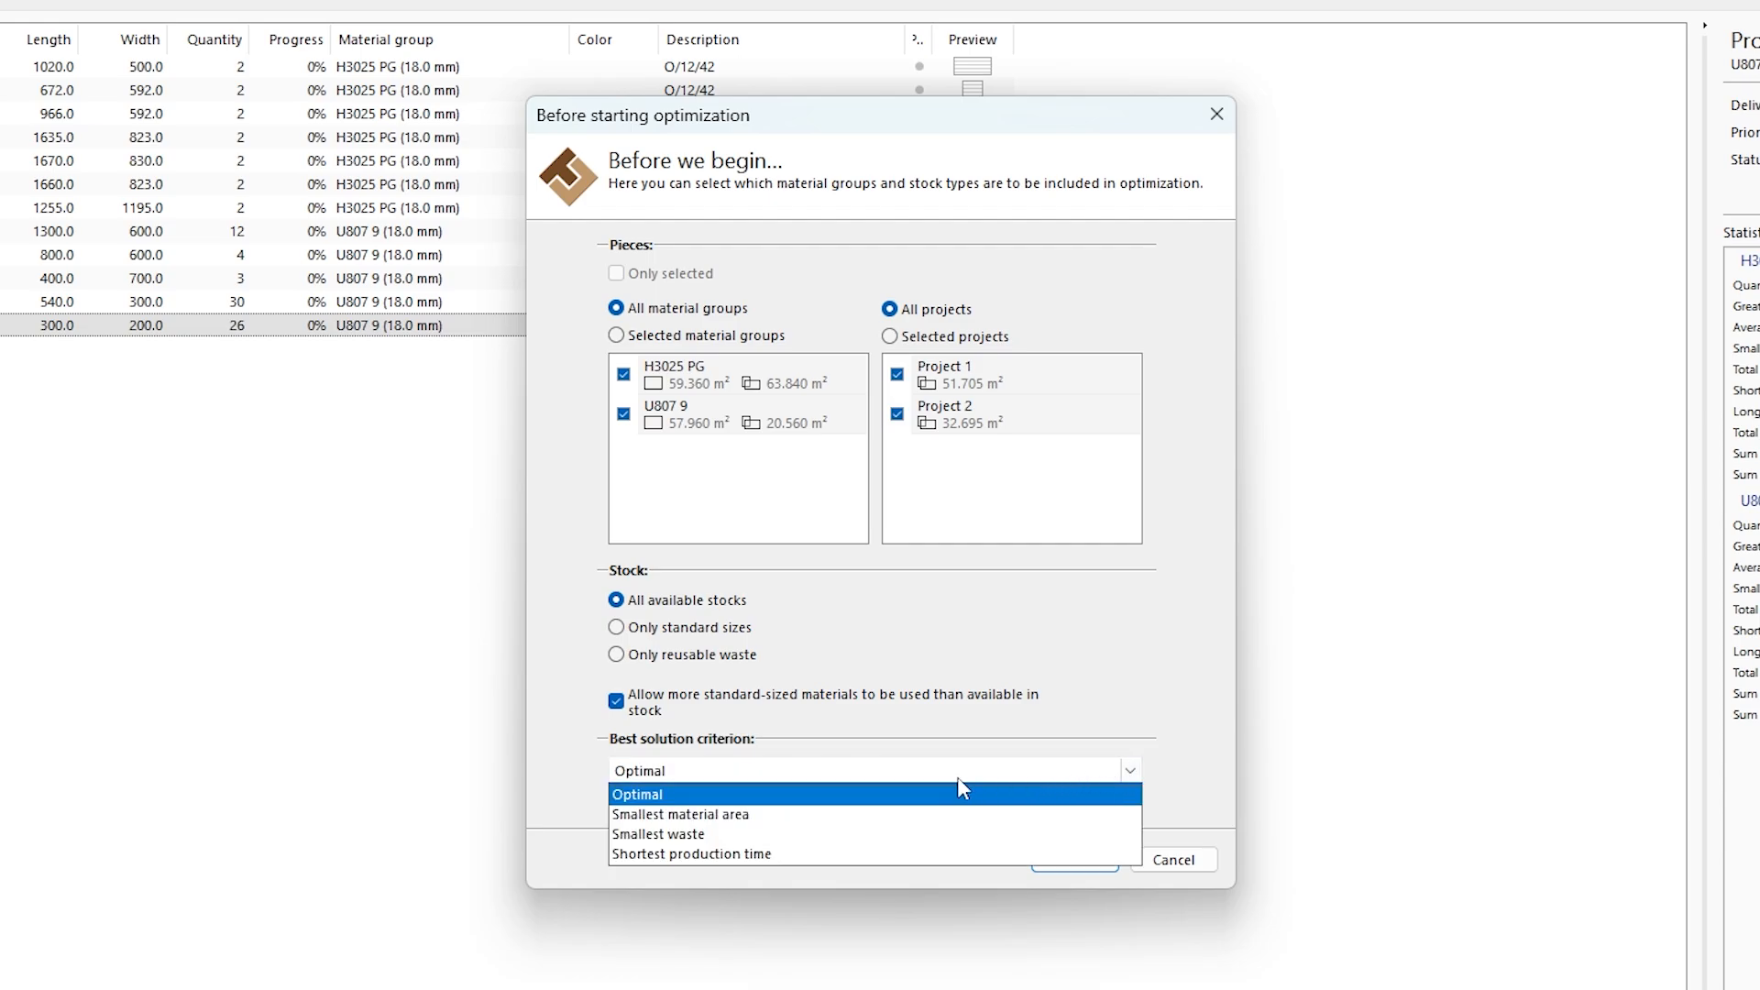
pyautogui.click(696, 815)
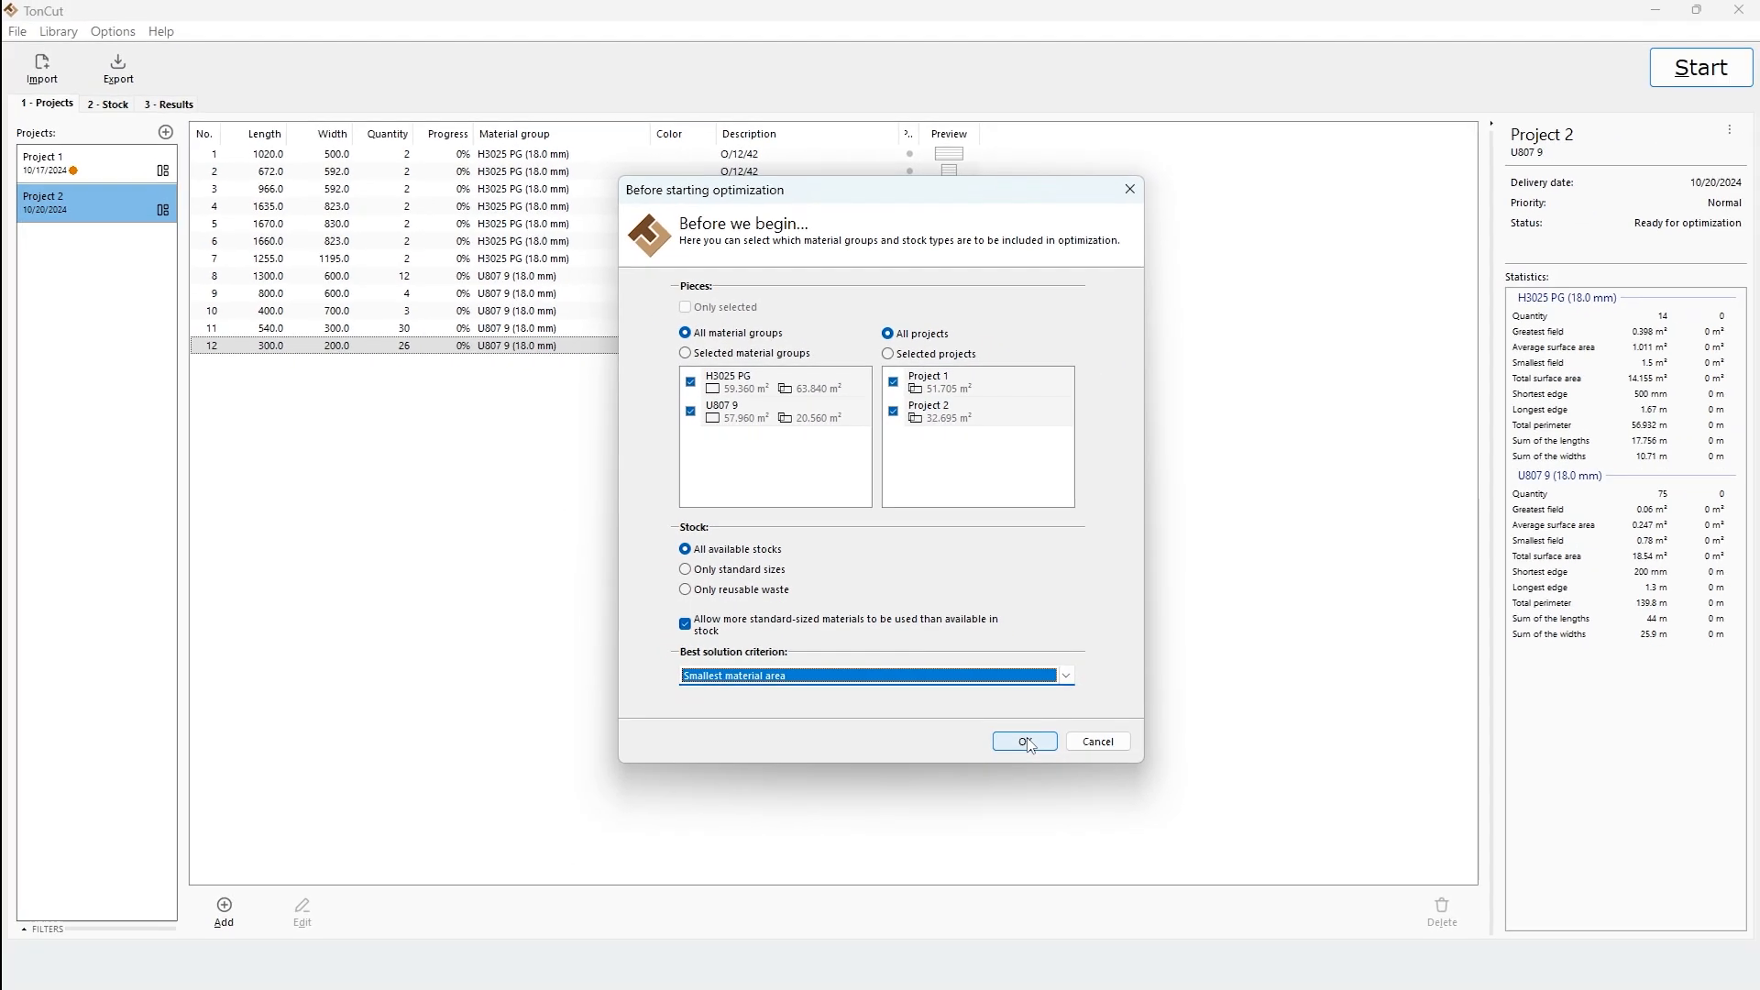
pyautogui.click(1075, 858)
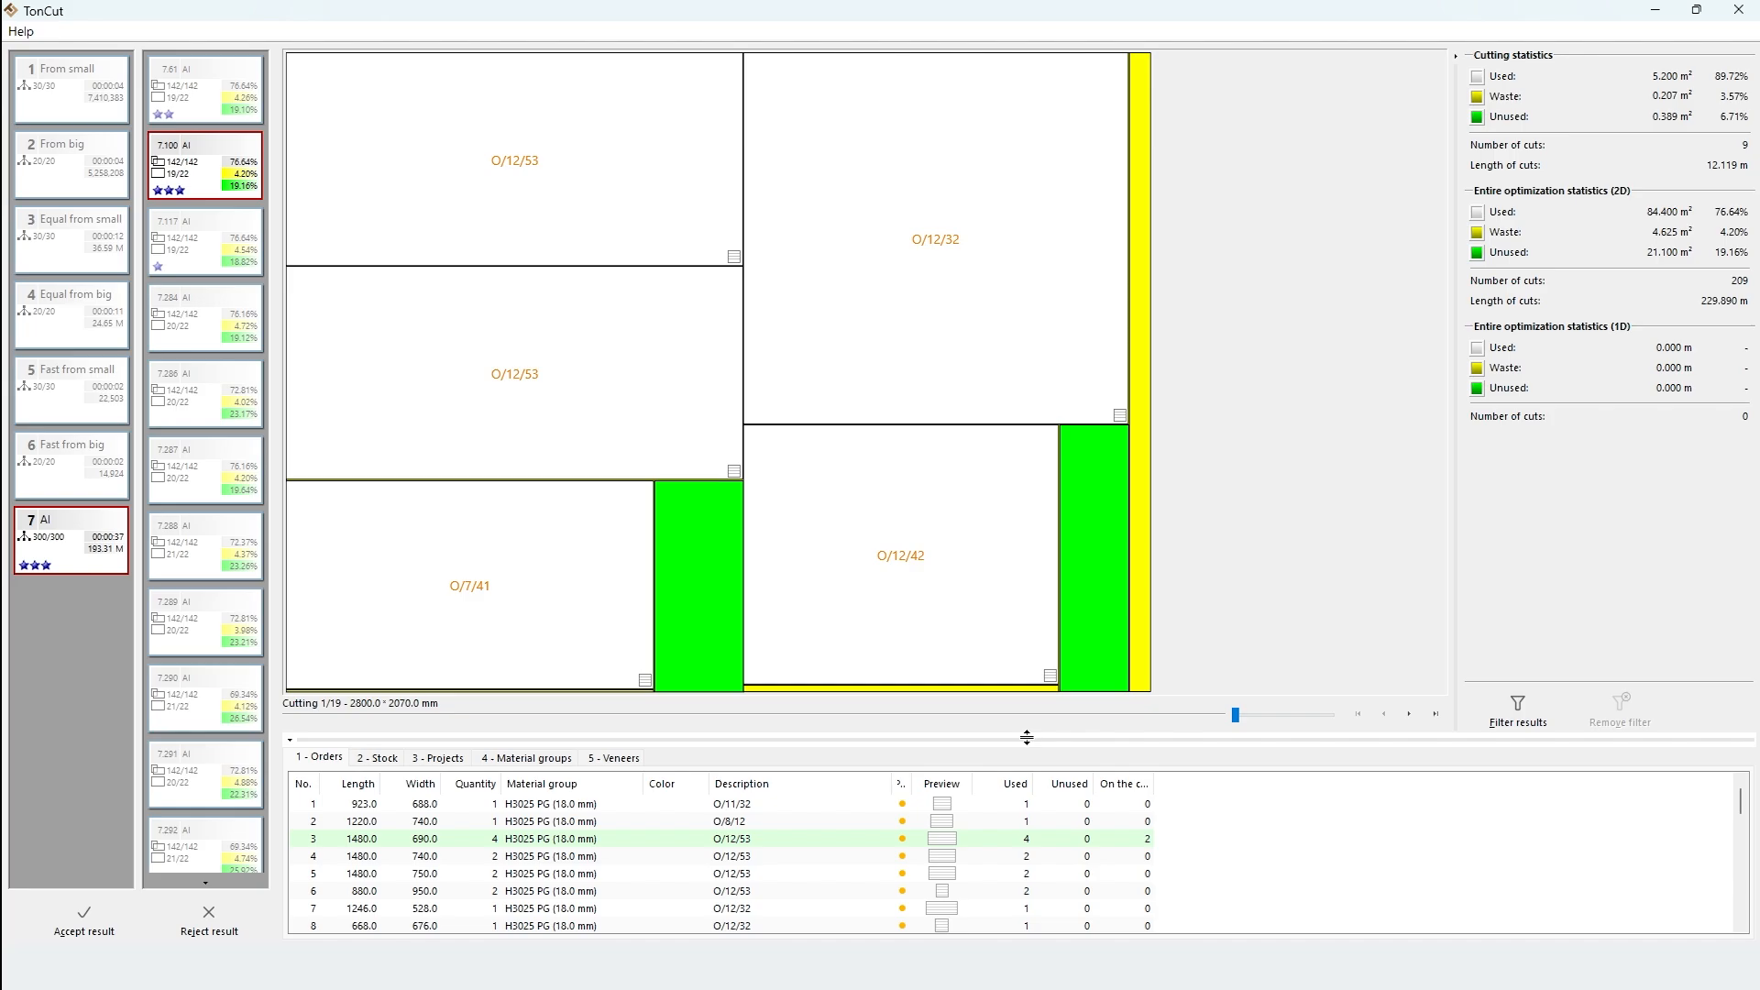
# Browse the first few cutting layouts of the result, return to the first one and select piece O/12/42.
pyautogui.click(1409, 716)
pyautogui.click(1410, 716)
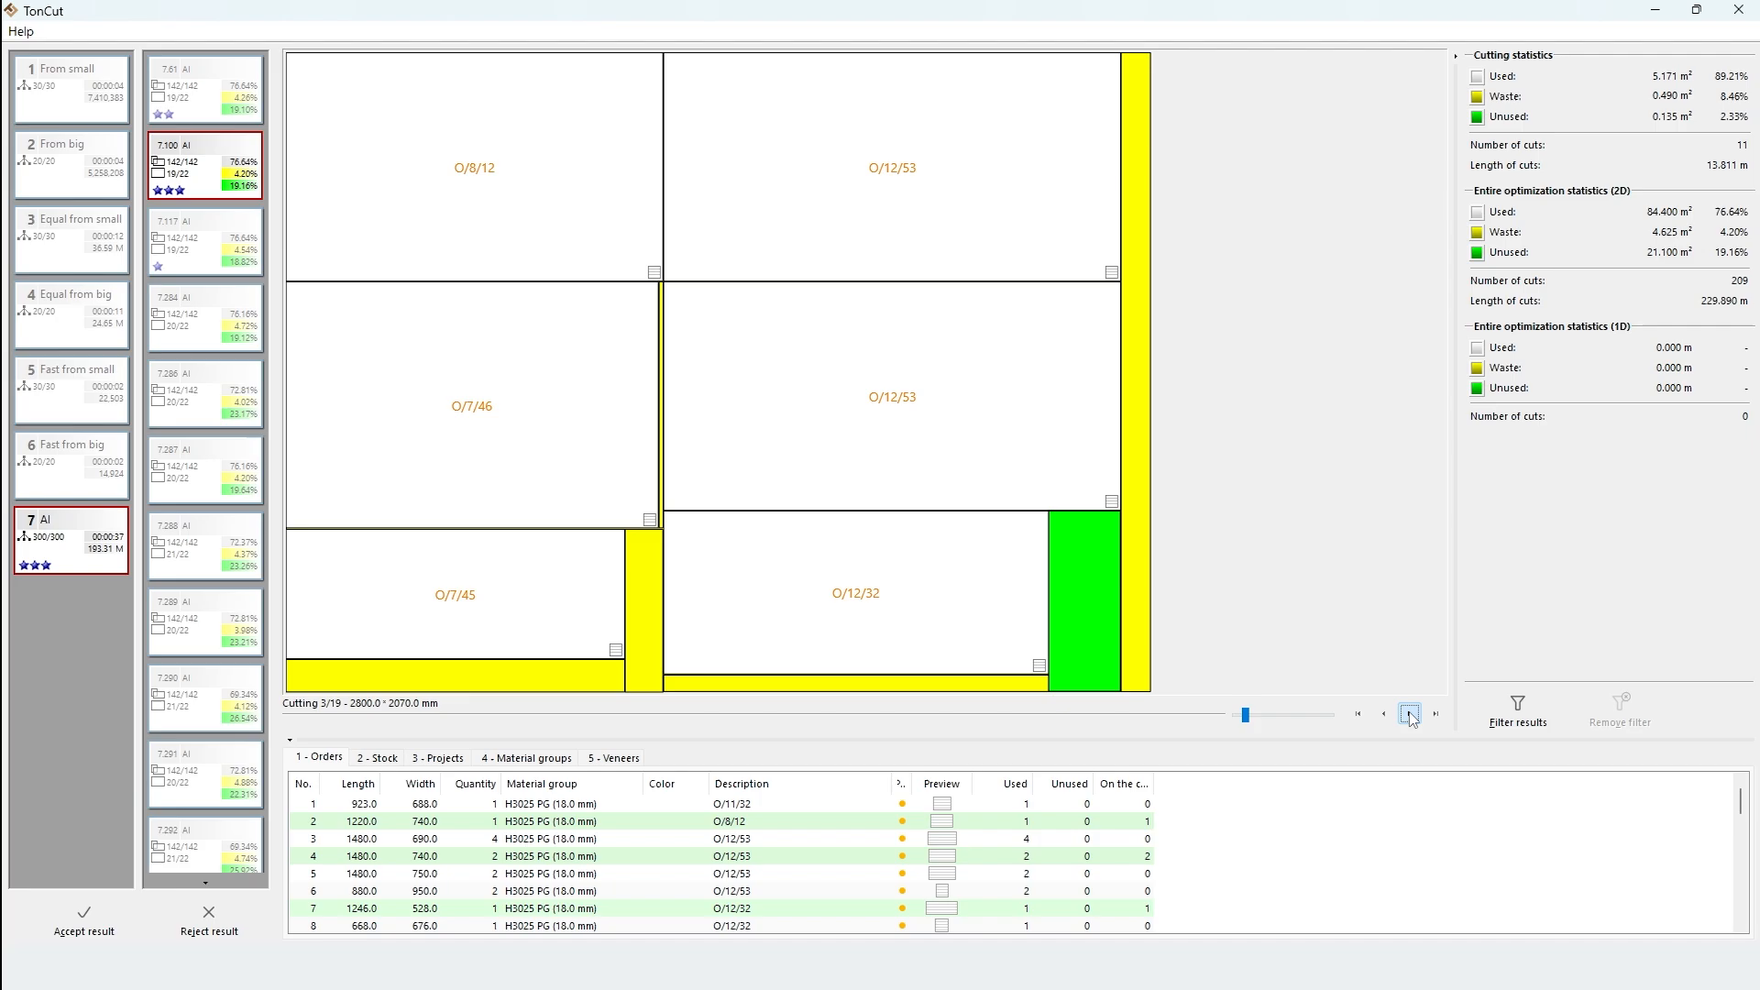
pyautogui.click(1410, 716)
pyautogui.click(1358, 714)
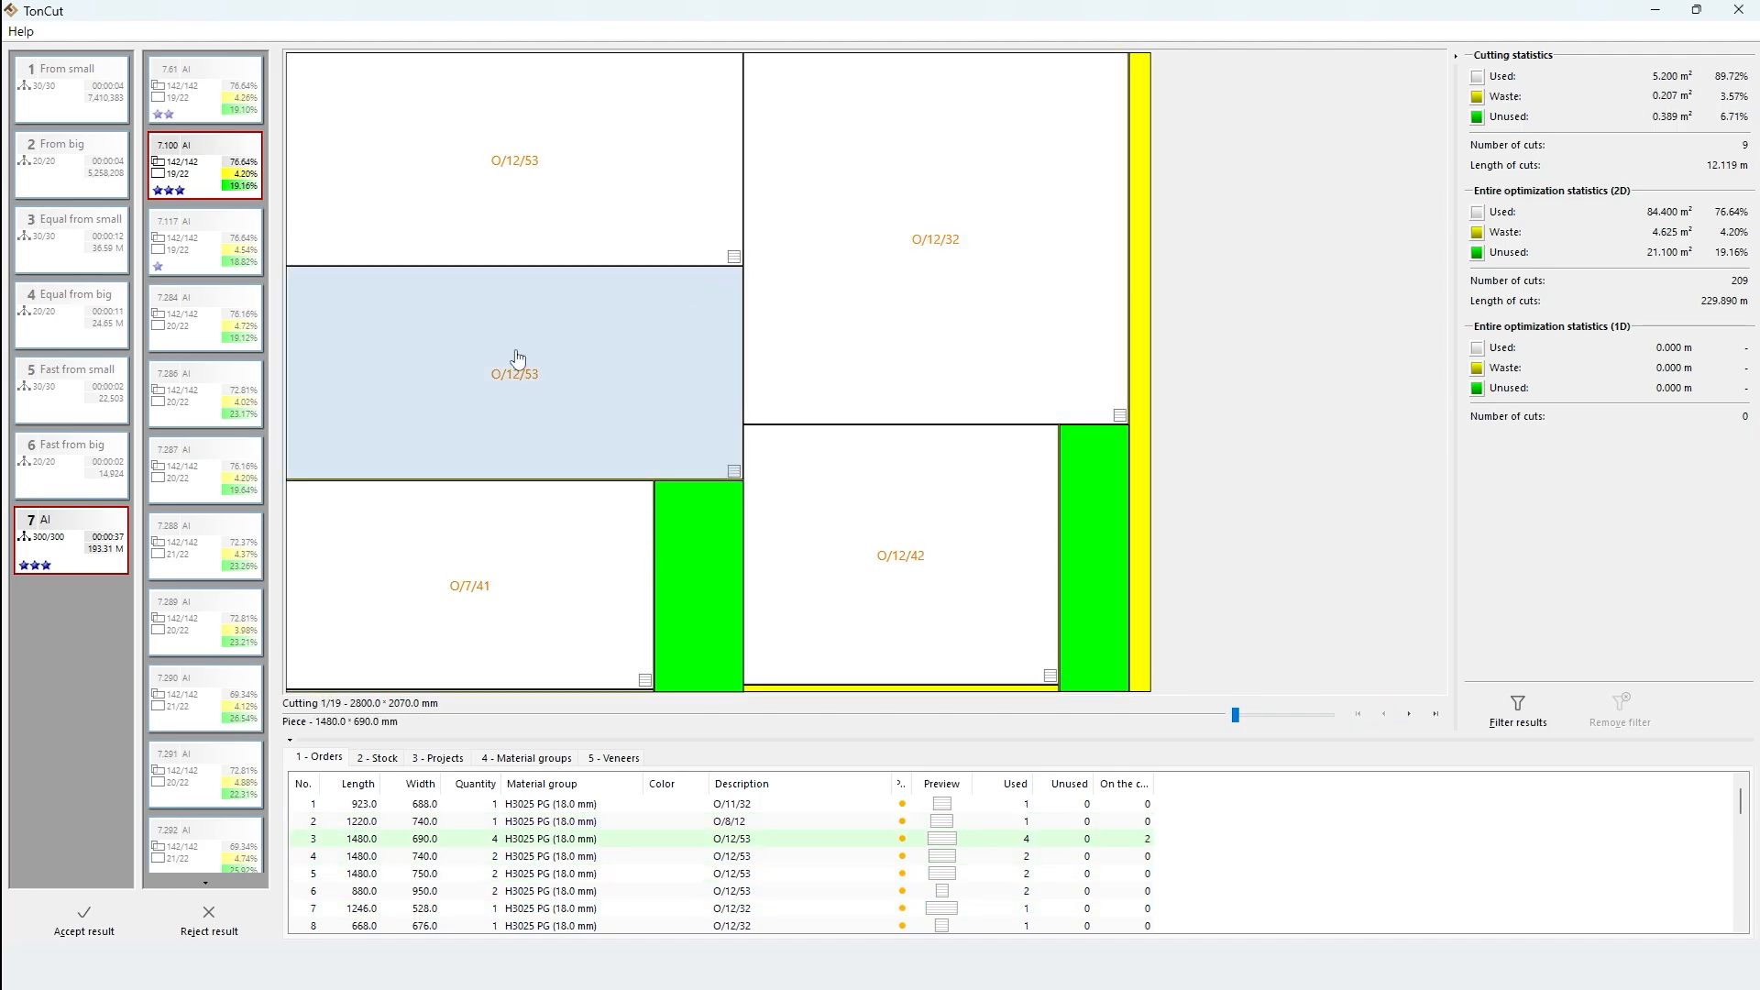
pyautogui.click(883, 487)
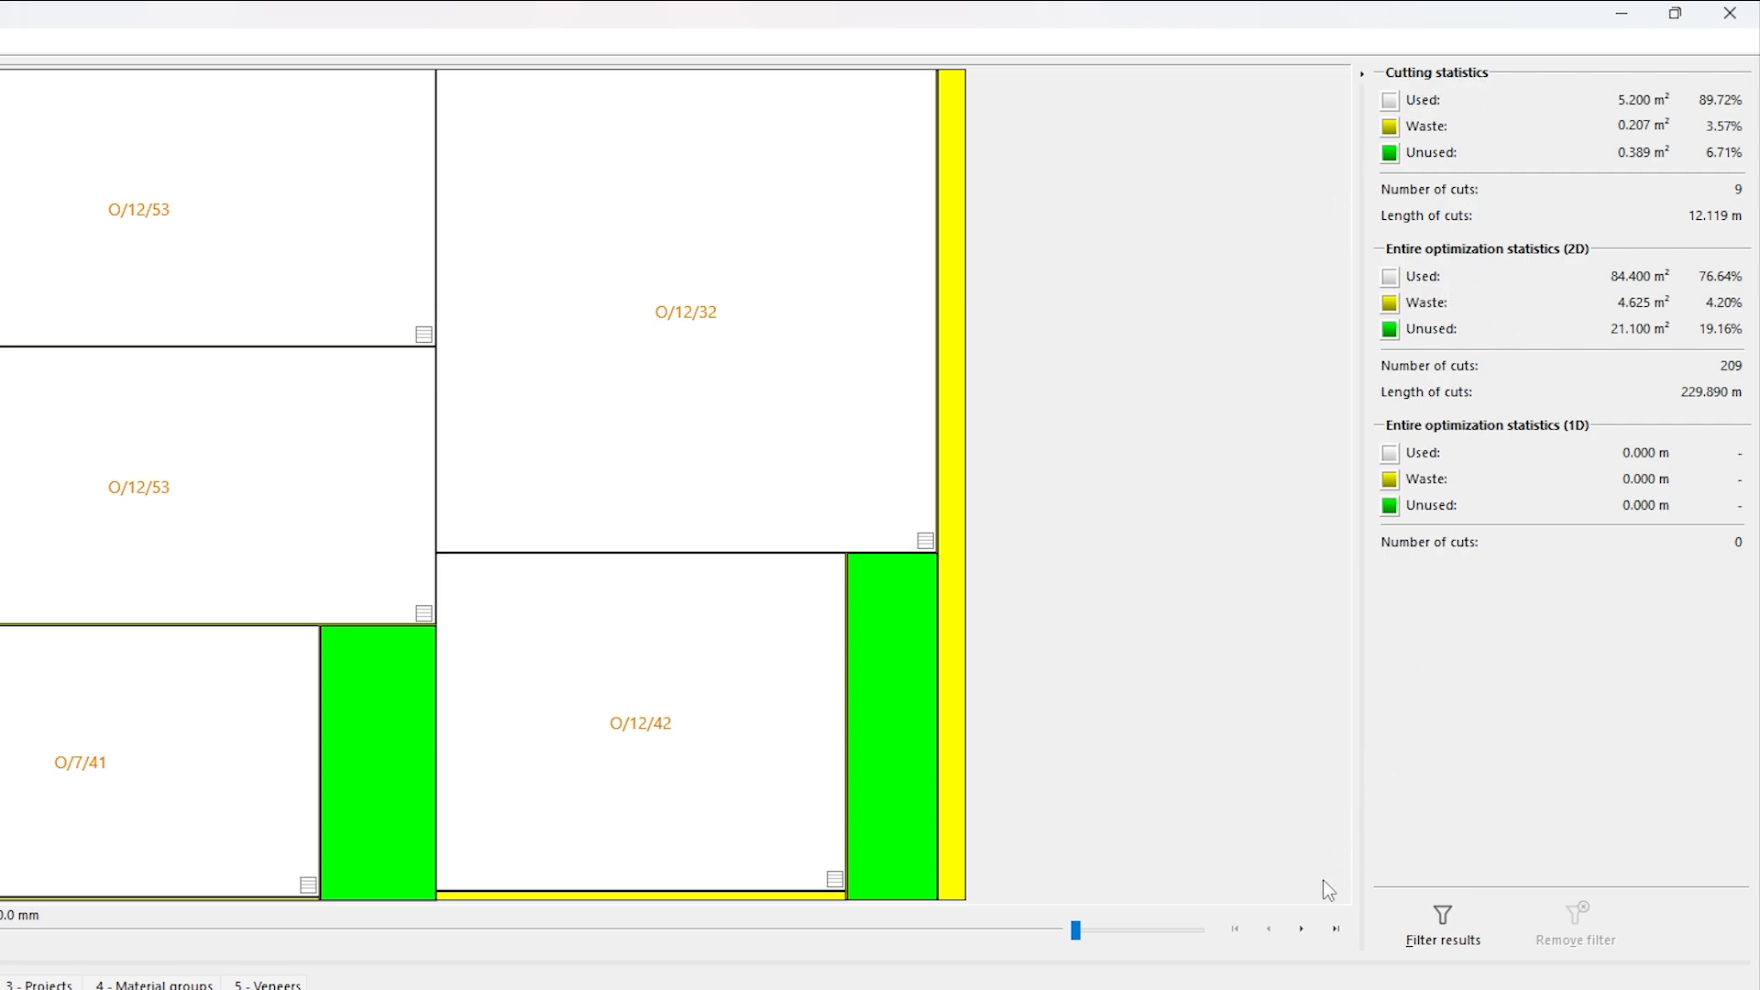
# Compare the cutting statistics of neighbouring layouts with the statistics for the entire optimization.
pyautogui.click(1298, 930)
pyautogui.click(1298, 930)
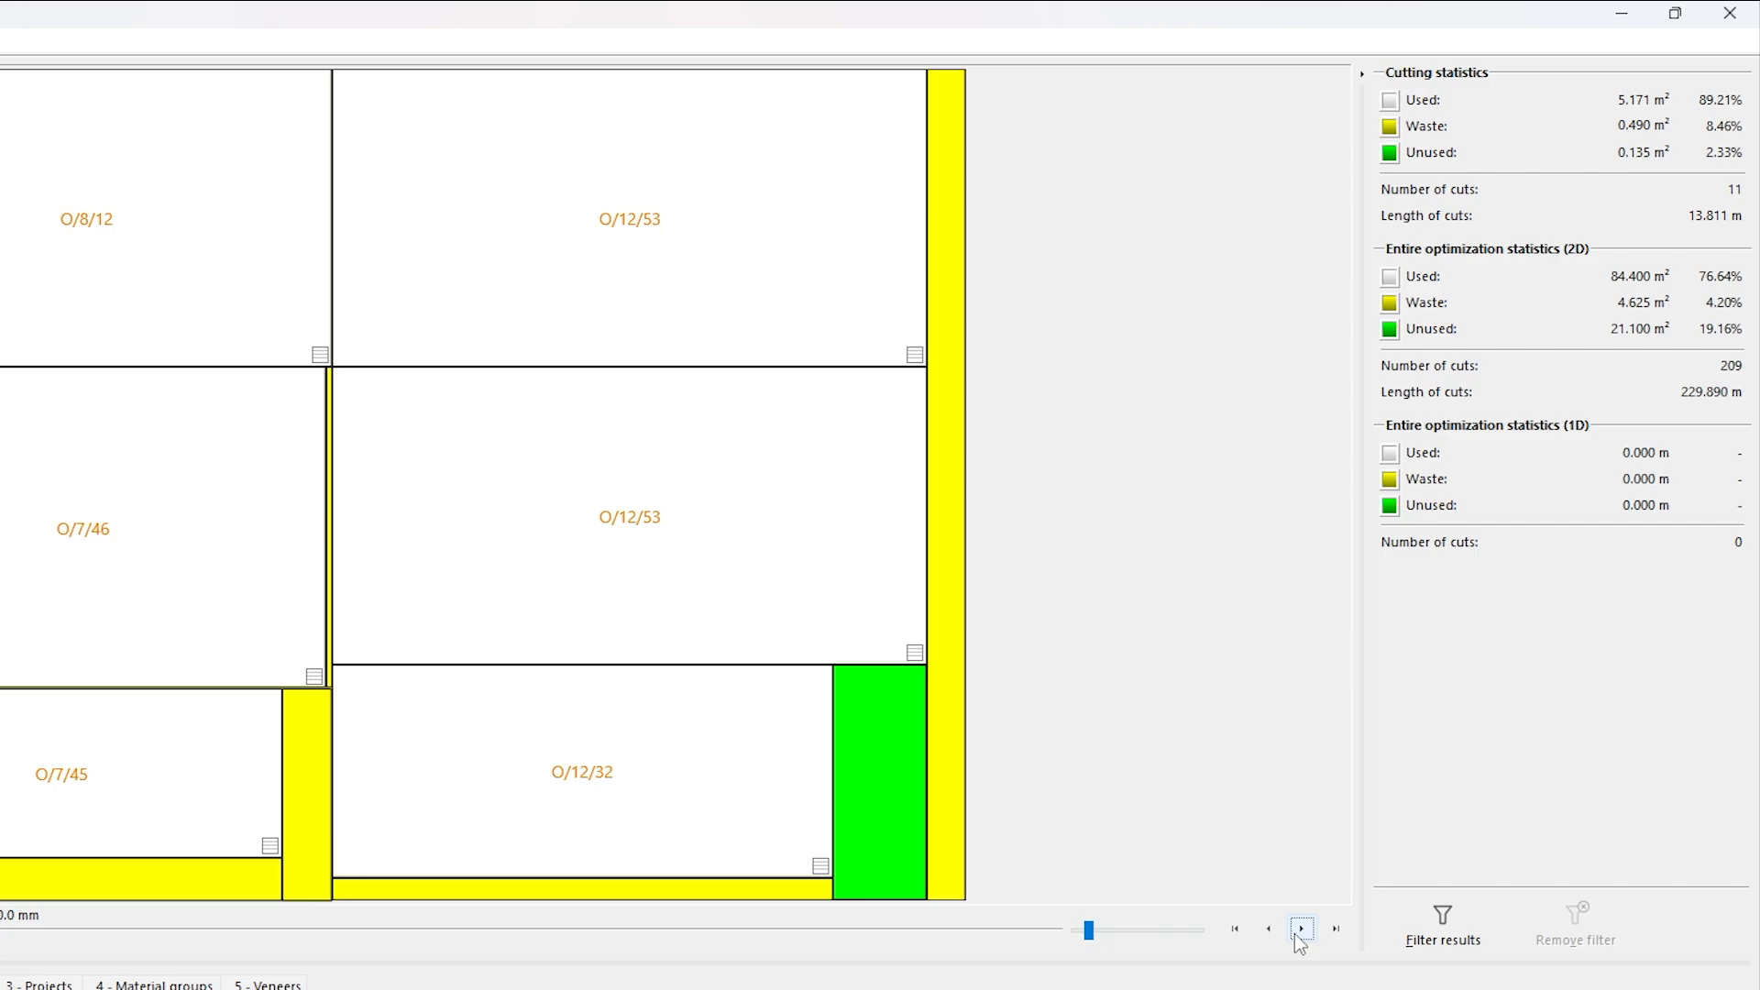
pyautogui.click(1295, 934)
pyautogui.click(1295, 934)
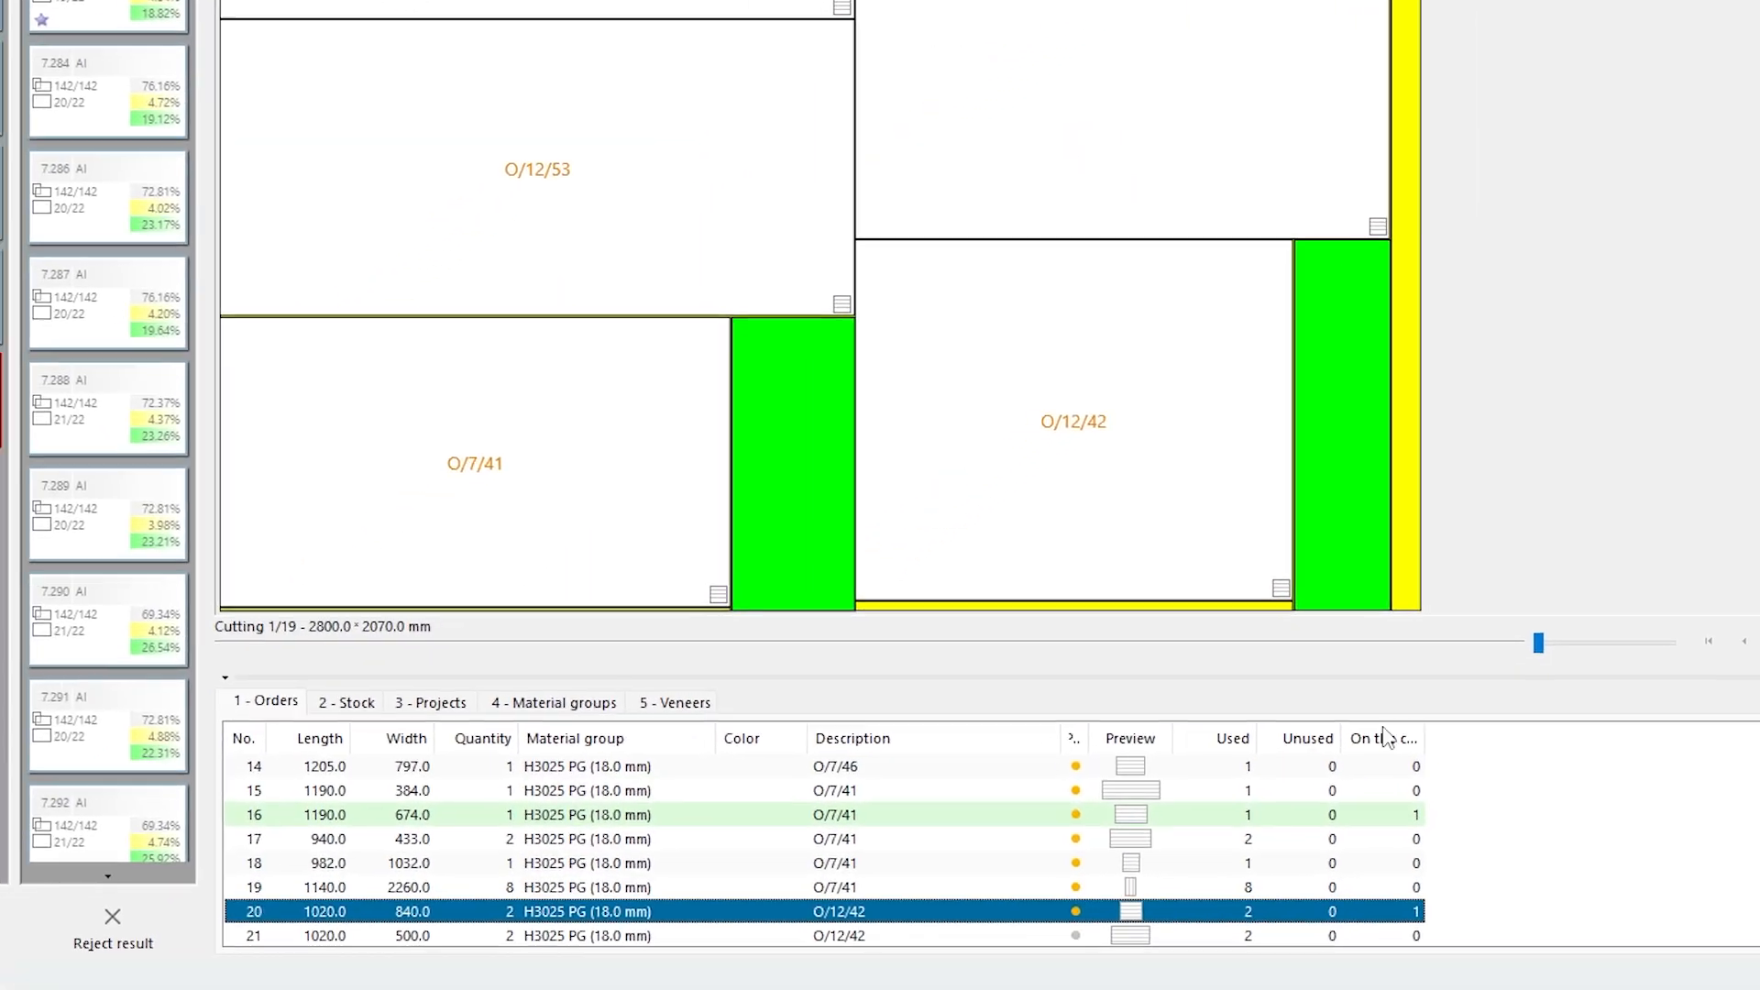
# Review the result's lists of orders, stock, projects, material groups and veneers.
pyautogui.scroll(-5, 906, 806)
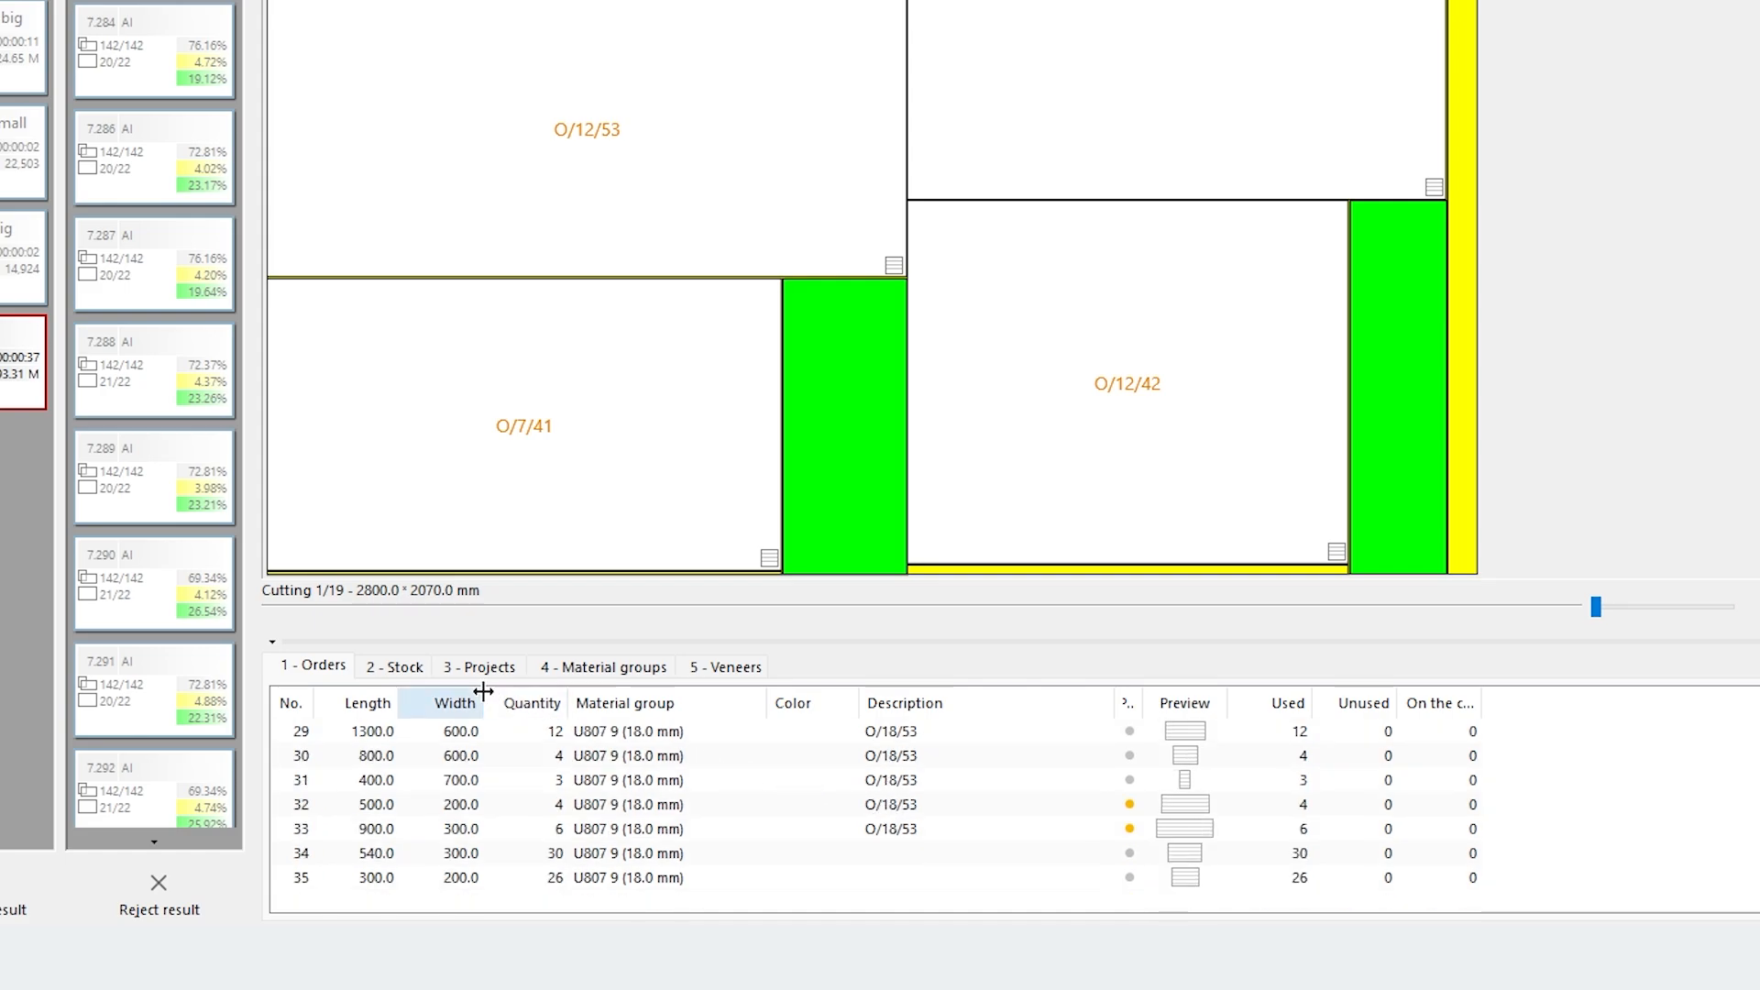
pyautogui.click(397, 668)
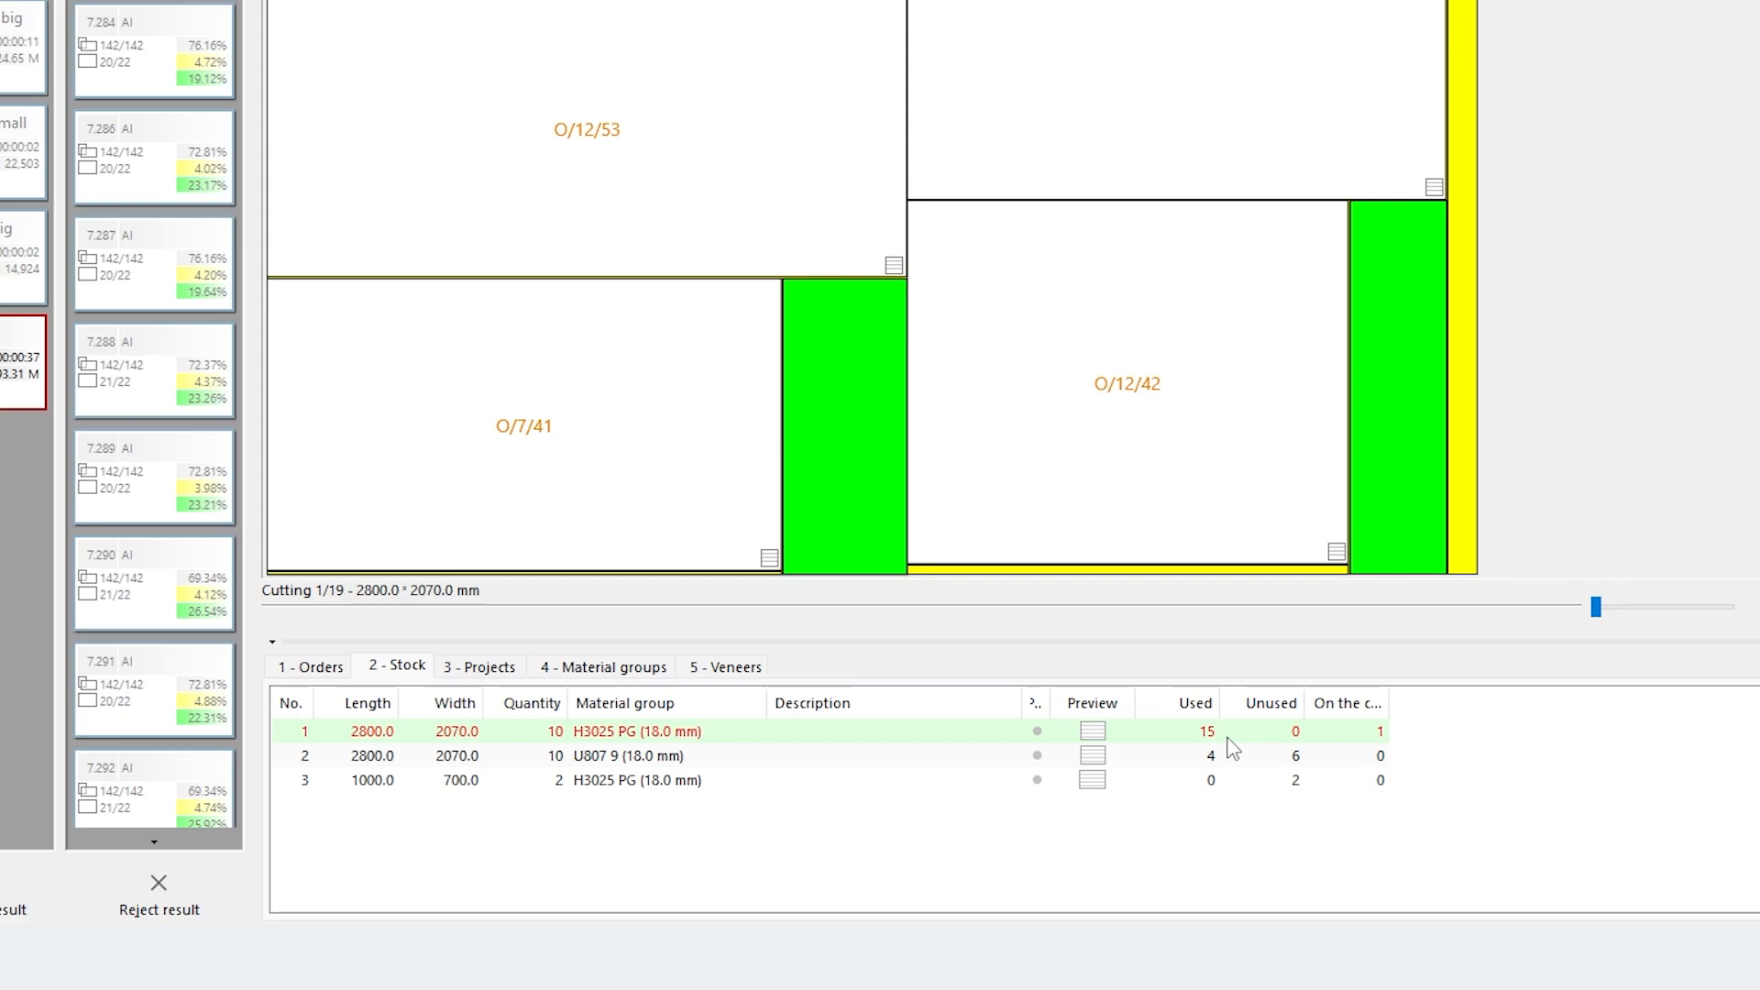
pyautogui.click(481, 667)
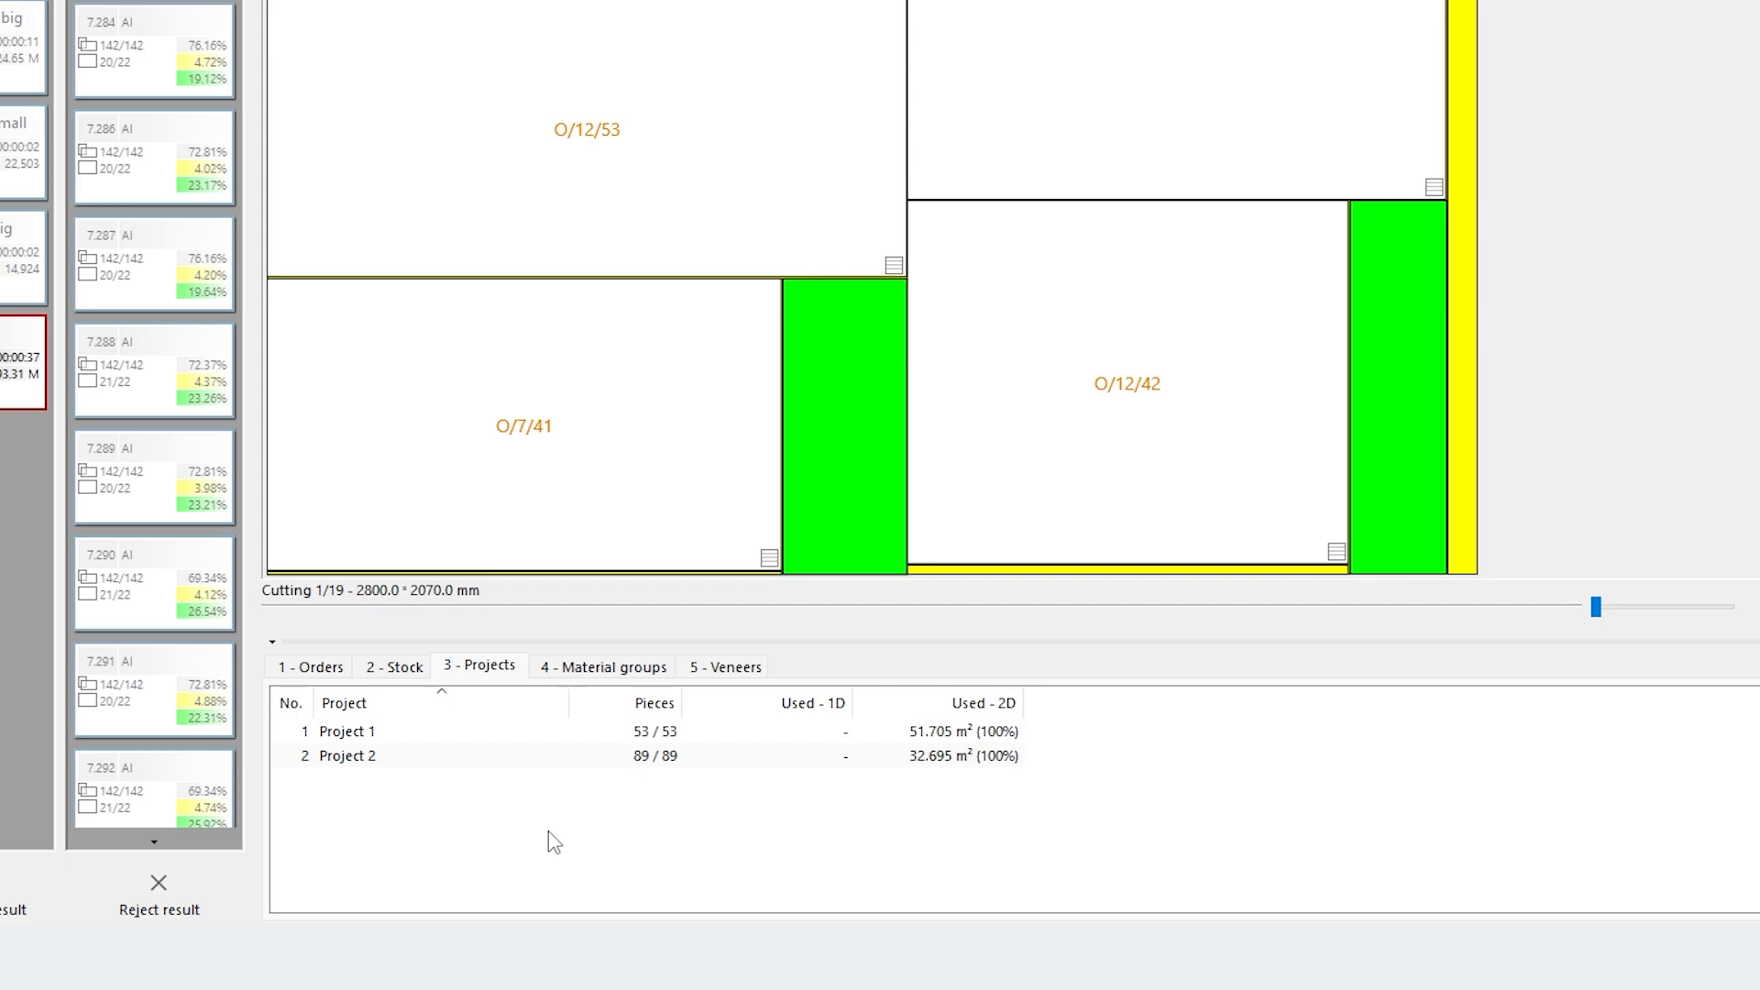
pyautogui.click(603, 669)
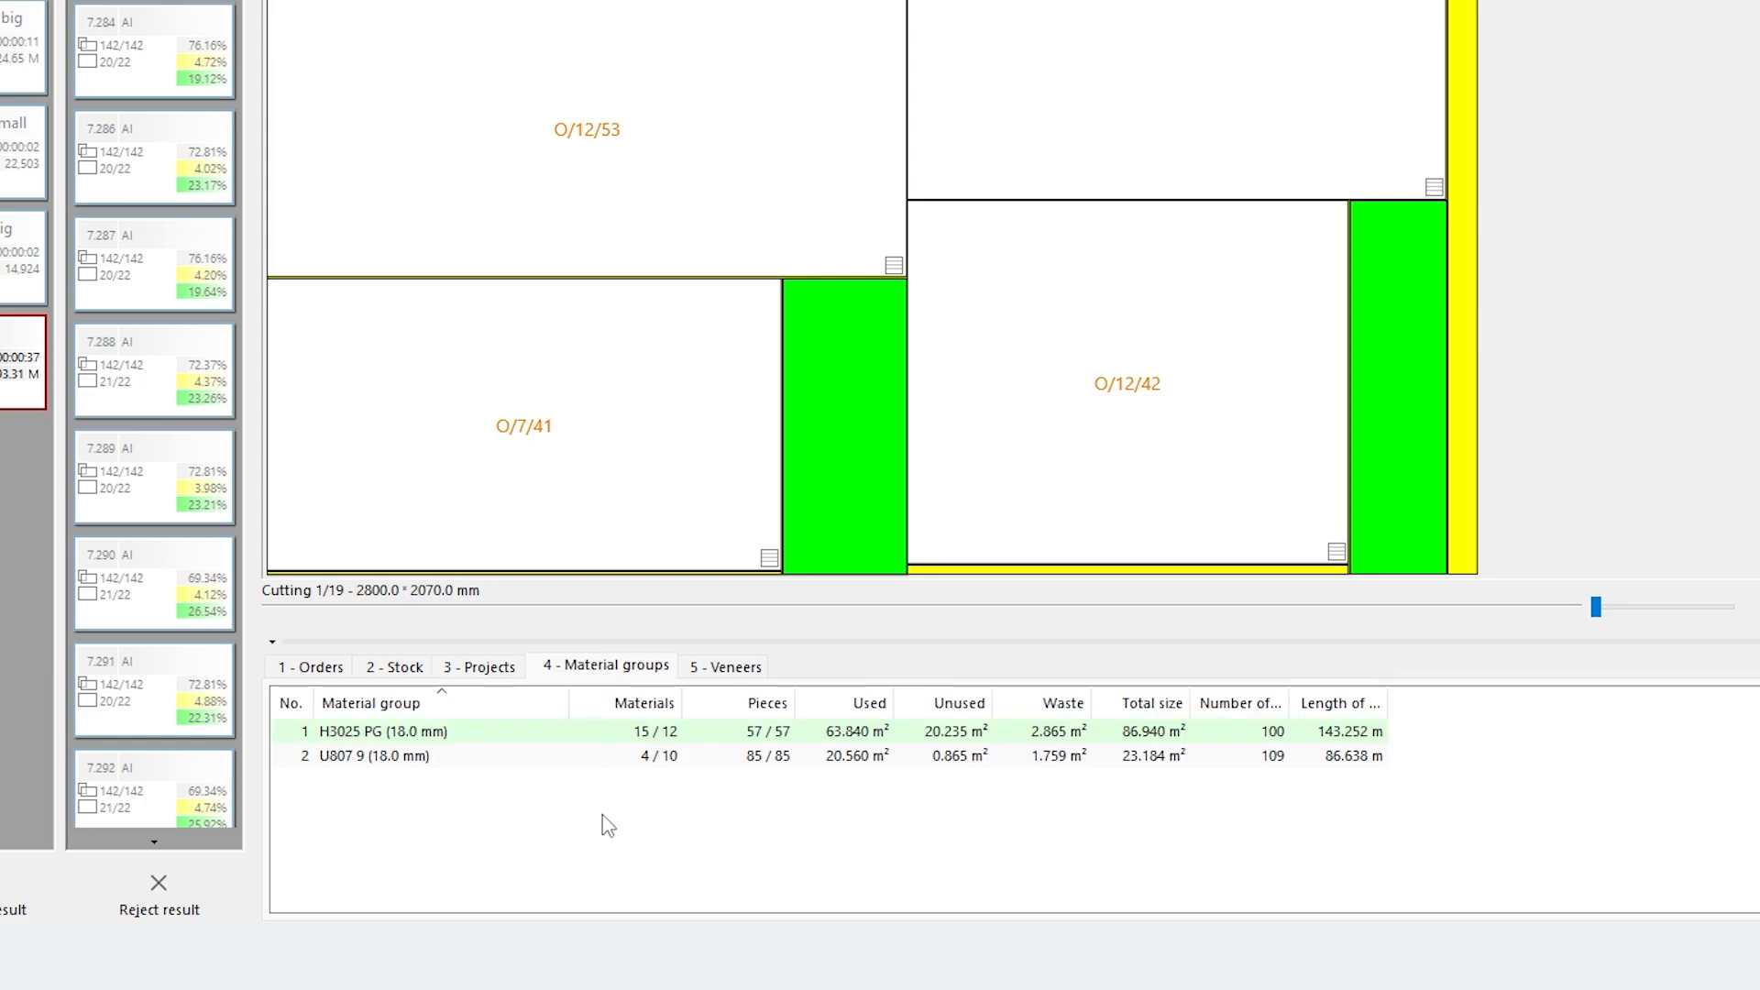
pyautogui.click(736, 673)
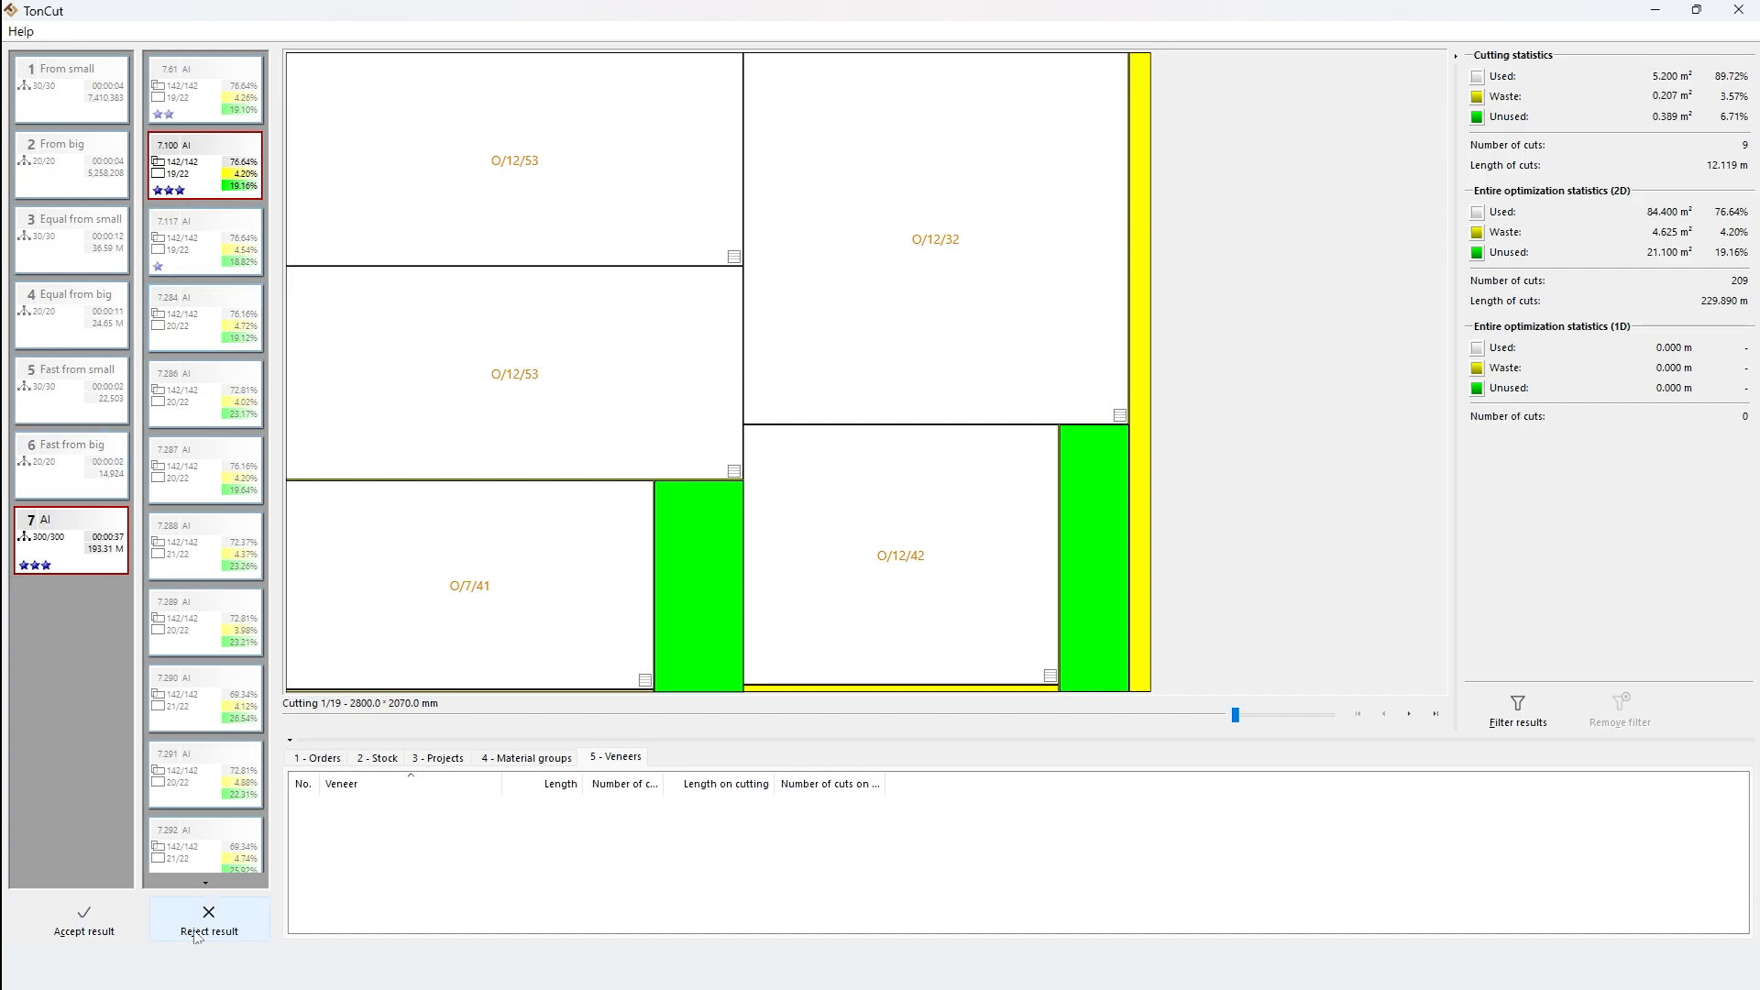
# Accept the result and save it as "Projects 1 and 2", updating projects and warehouse stocks and adding reusable waste to stocks.
pyautogui.click(85, 919)
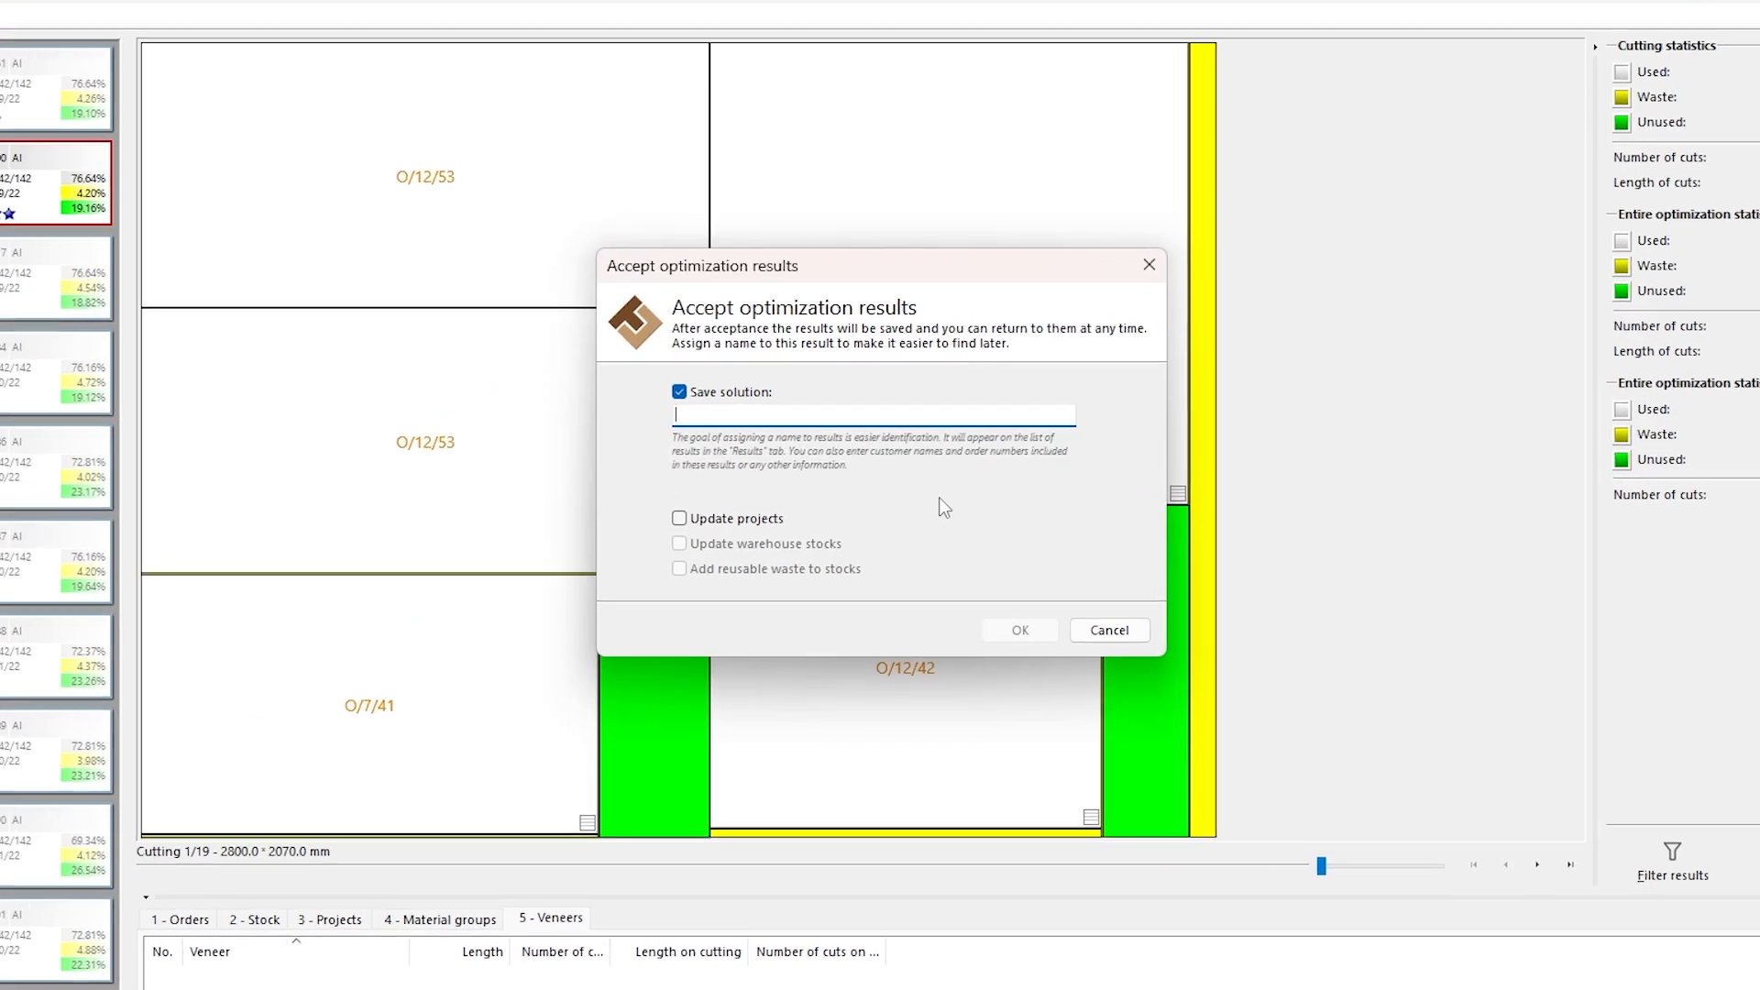
pyautogui.write('Pr')
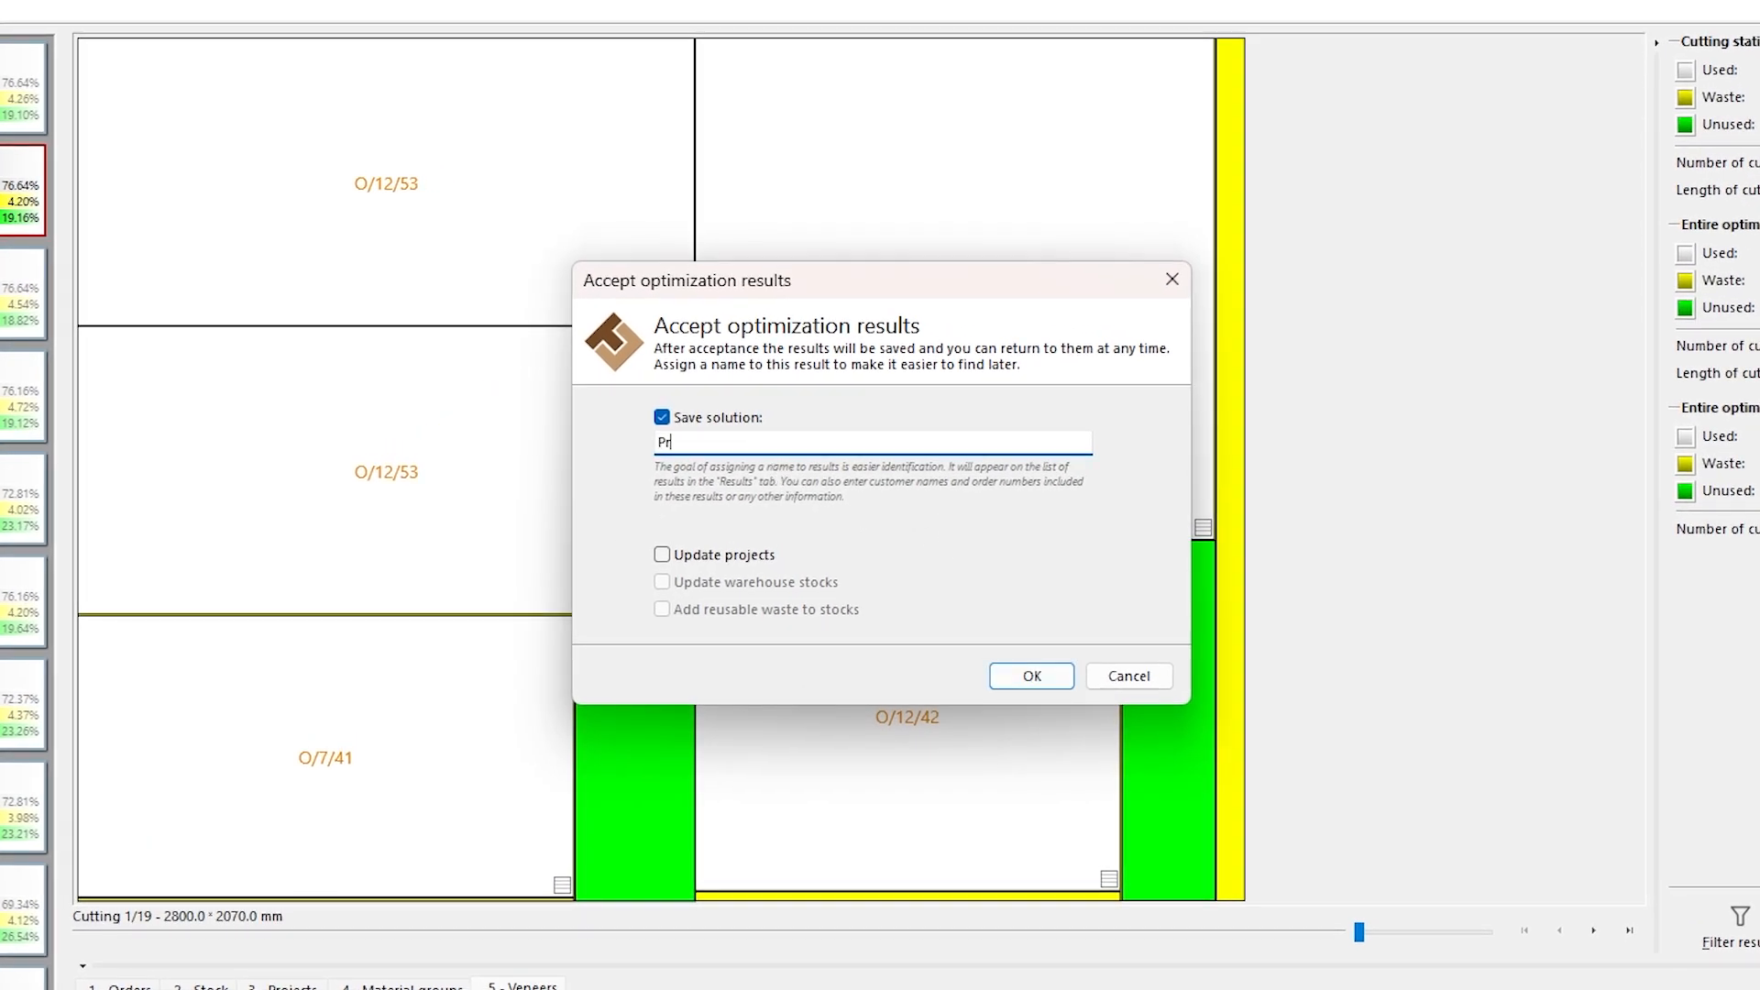
pyautogui.write('ojects 1 and 2')
pyautogui.click(662, 554)
pyautogui.click(662, 582)
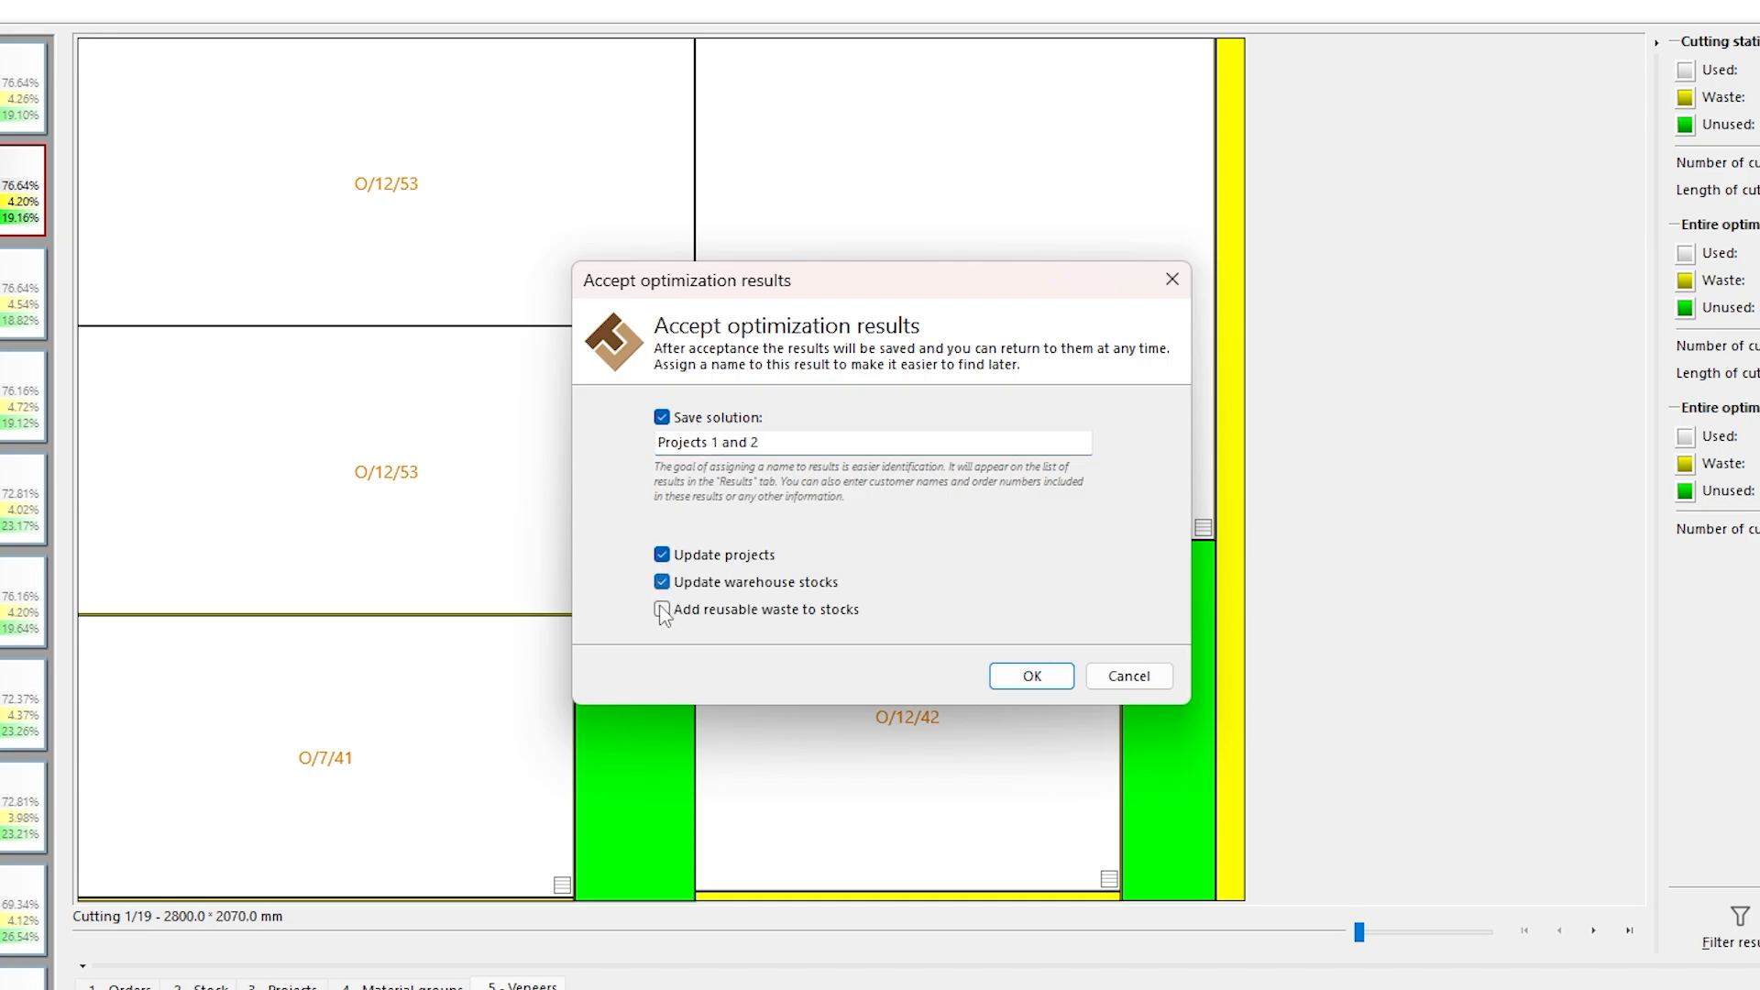
pyautogui.click(662, 609)
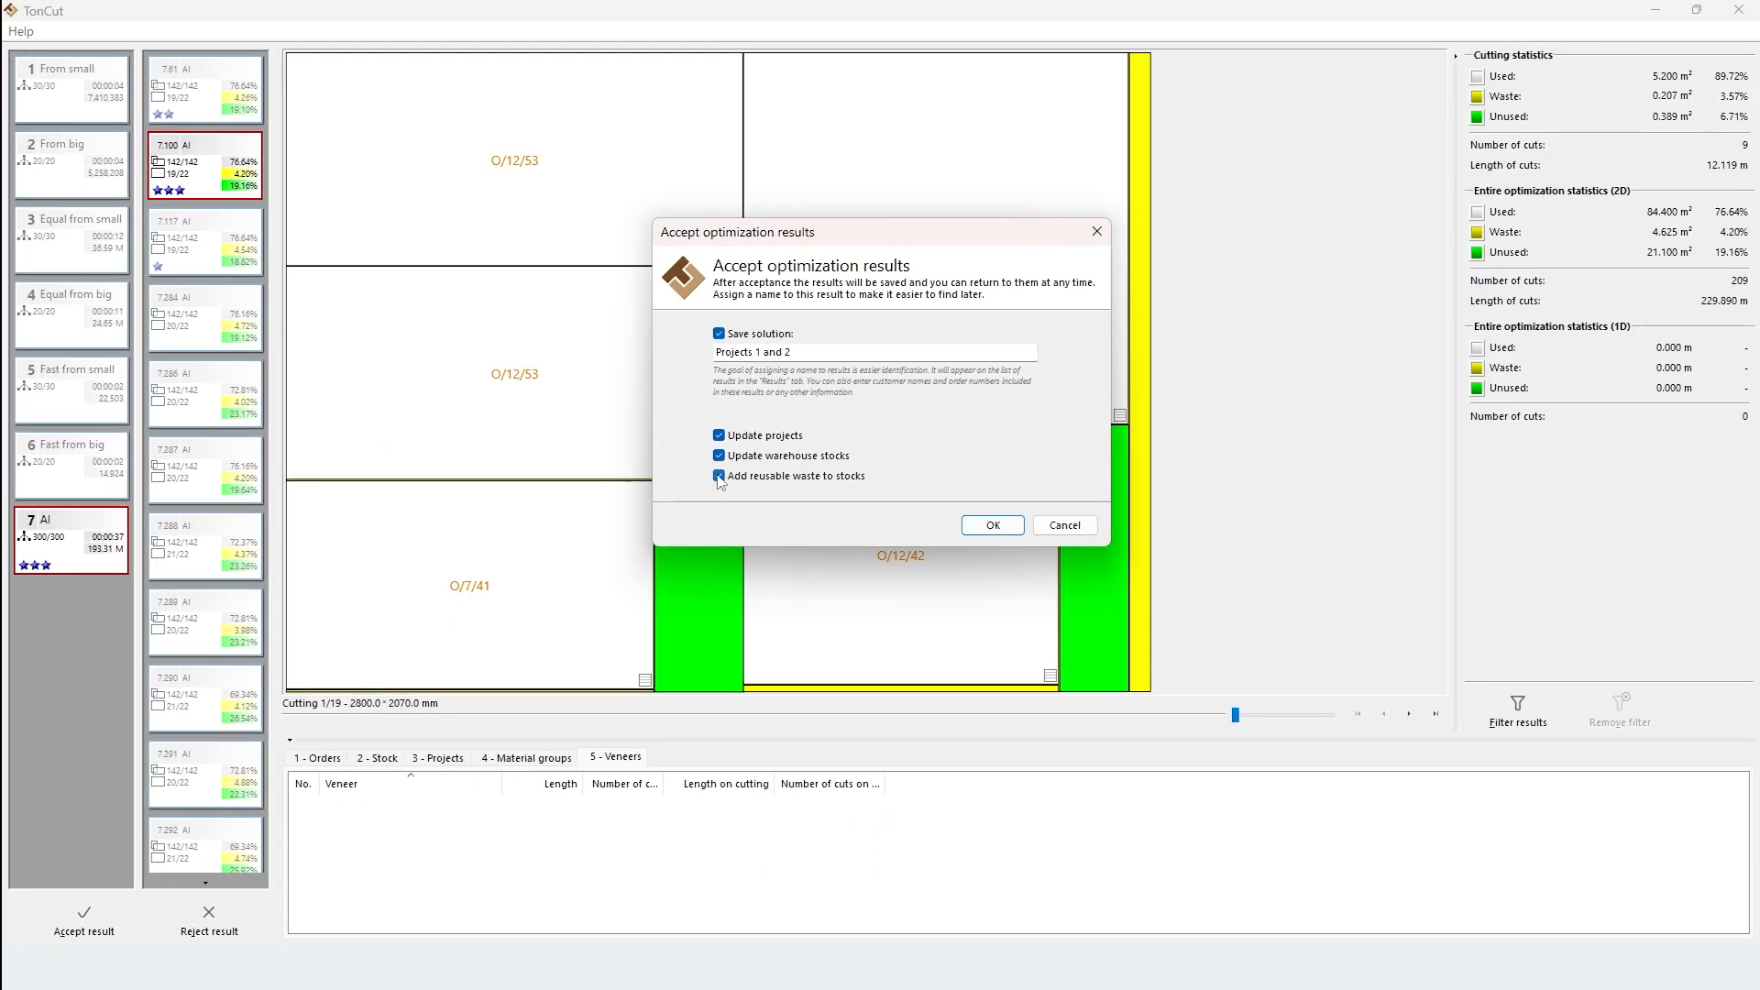
pyautogui.click(991, 526)
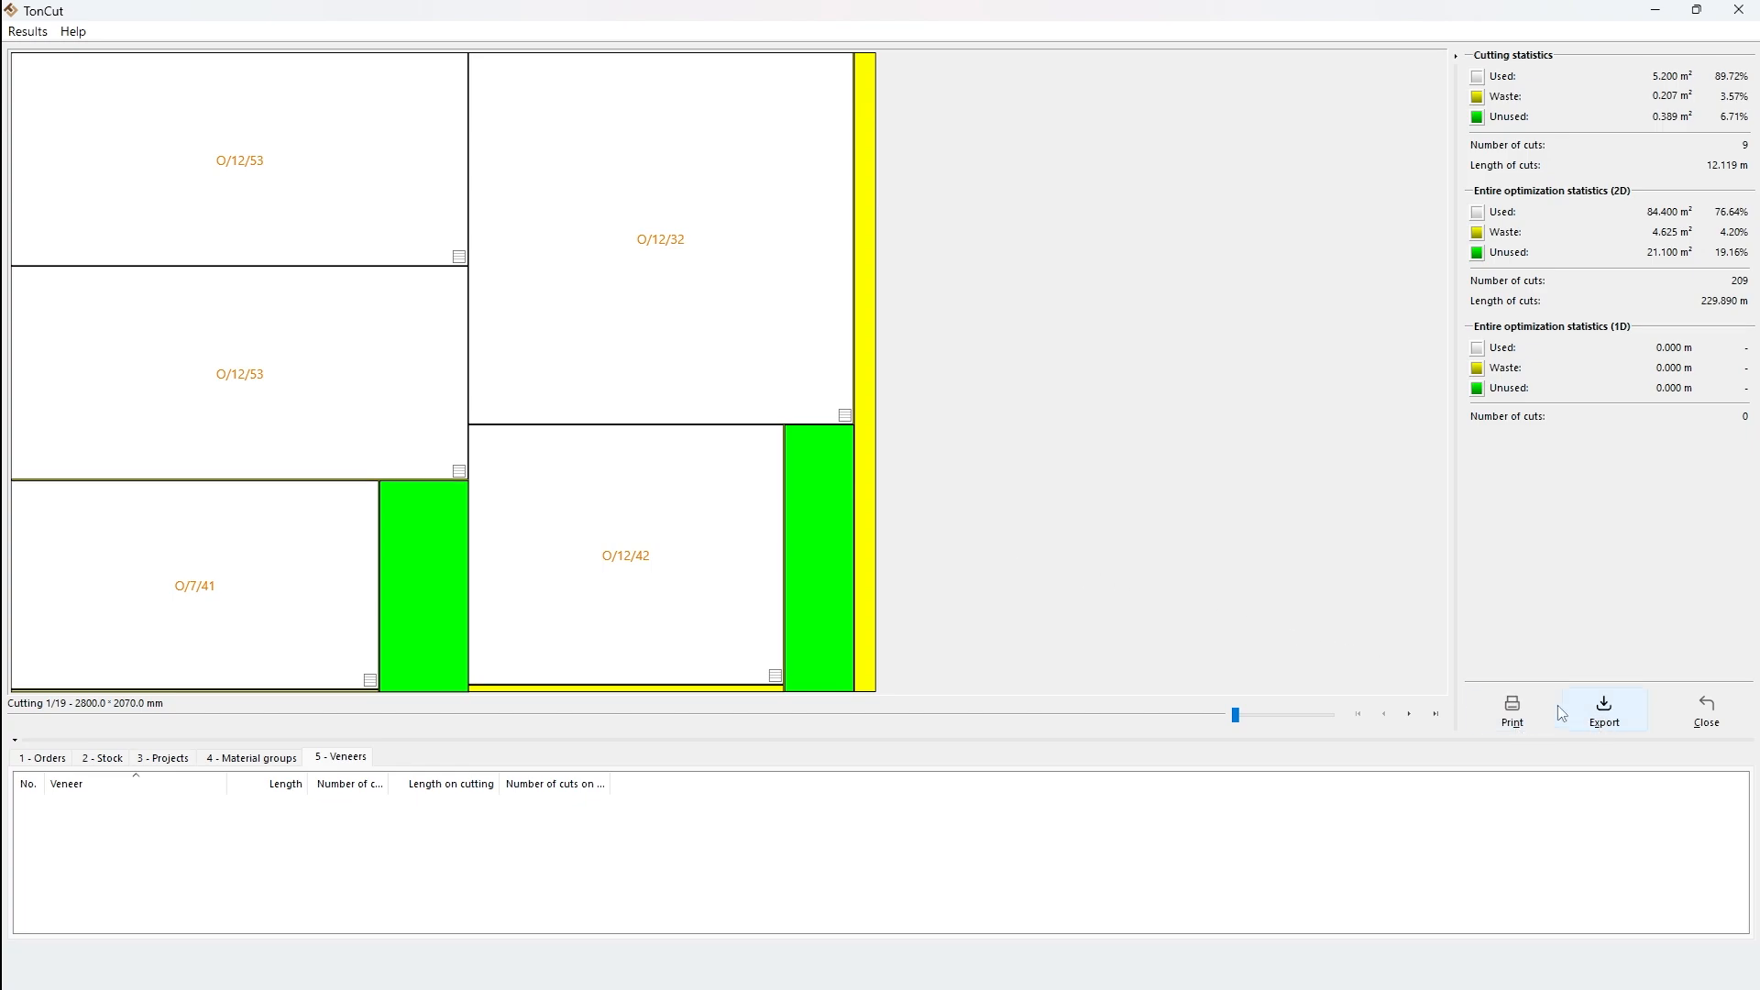
# Review the actions available for the accepted results and close the results view.
pyautogui.click(28, 31)
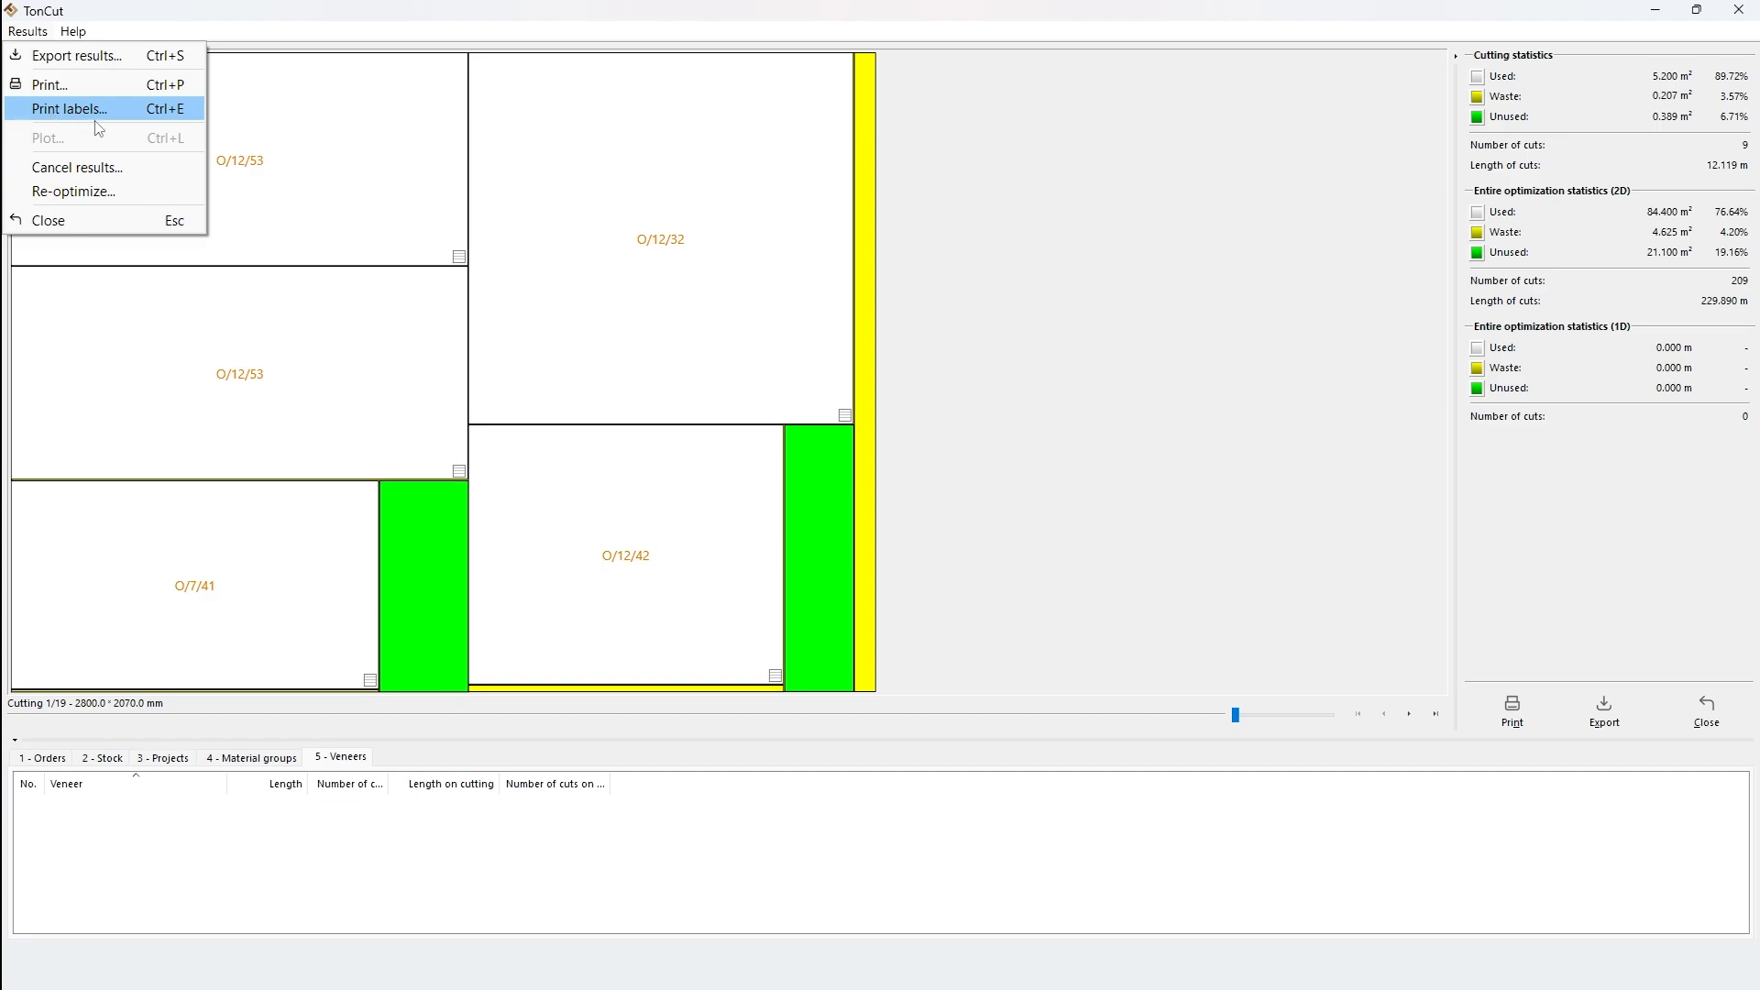
pyautogui.click(1007, 322)
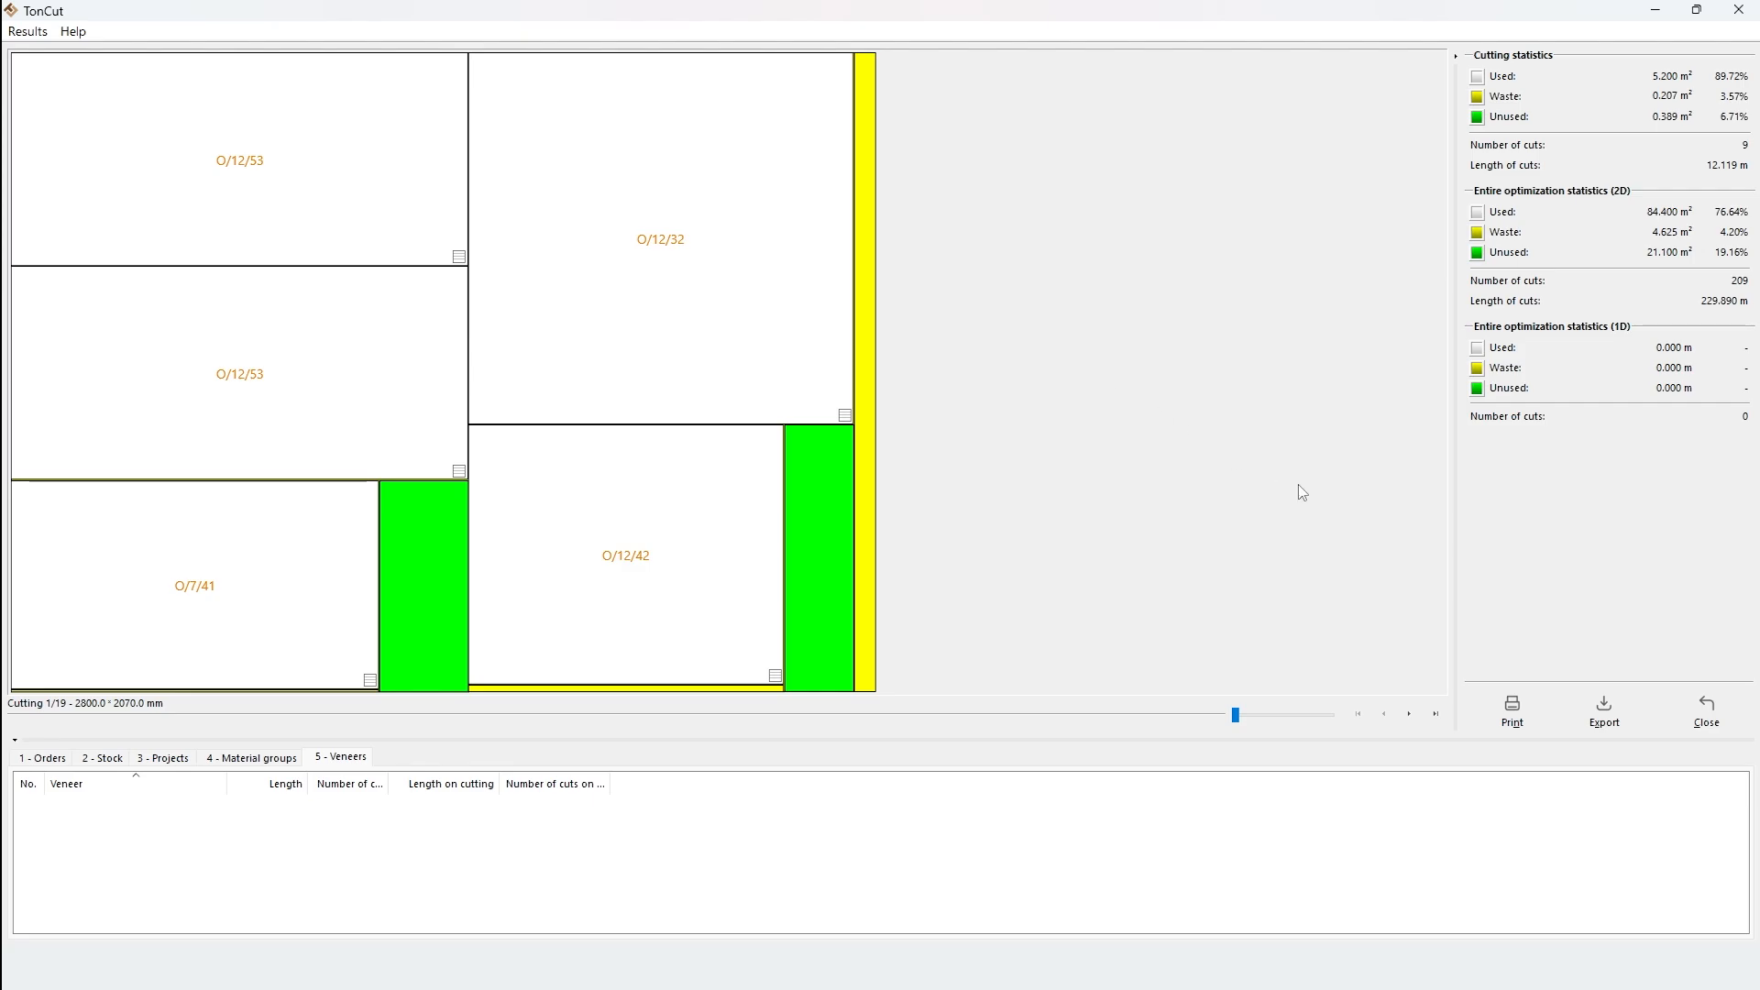
pyautogui.click(1706, 710)
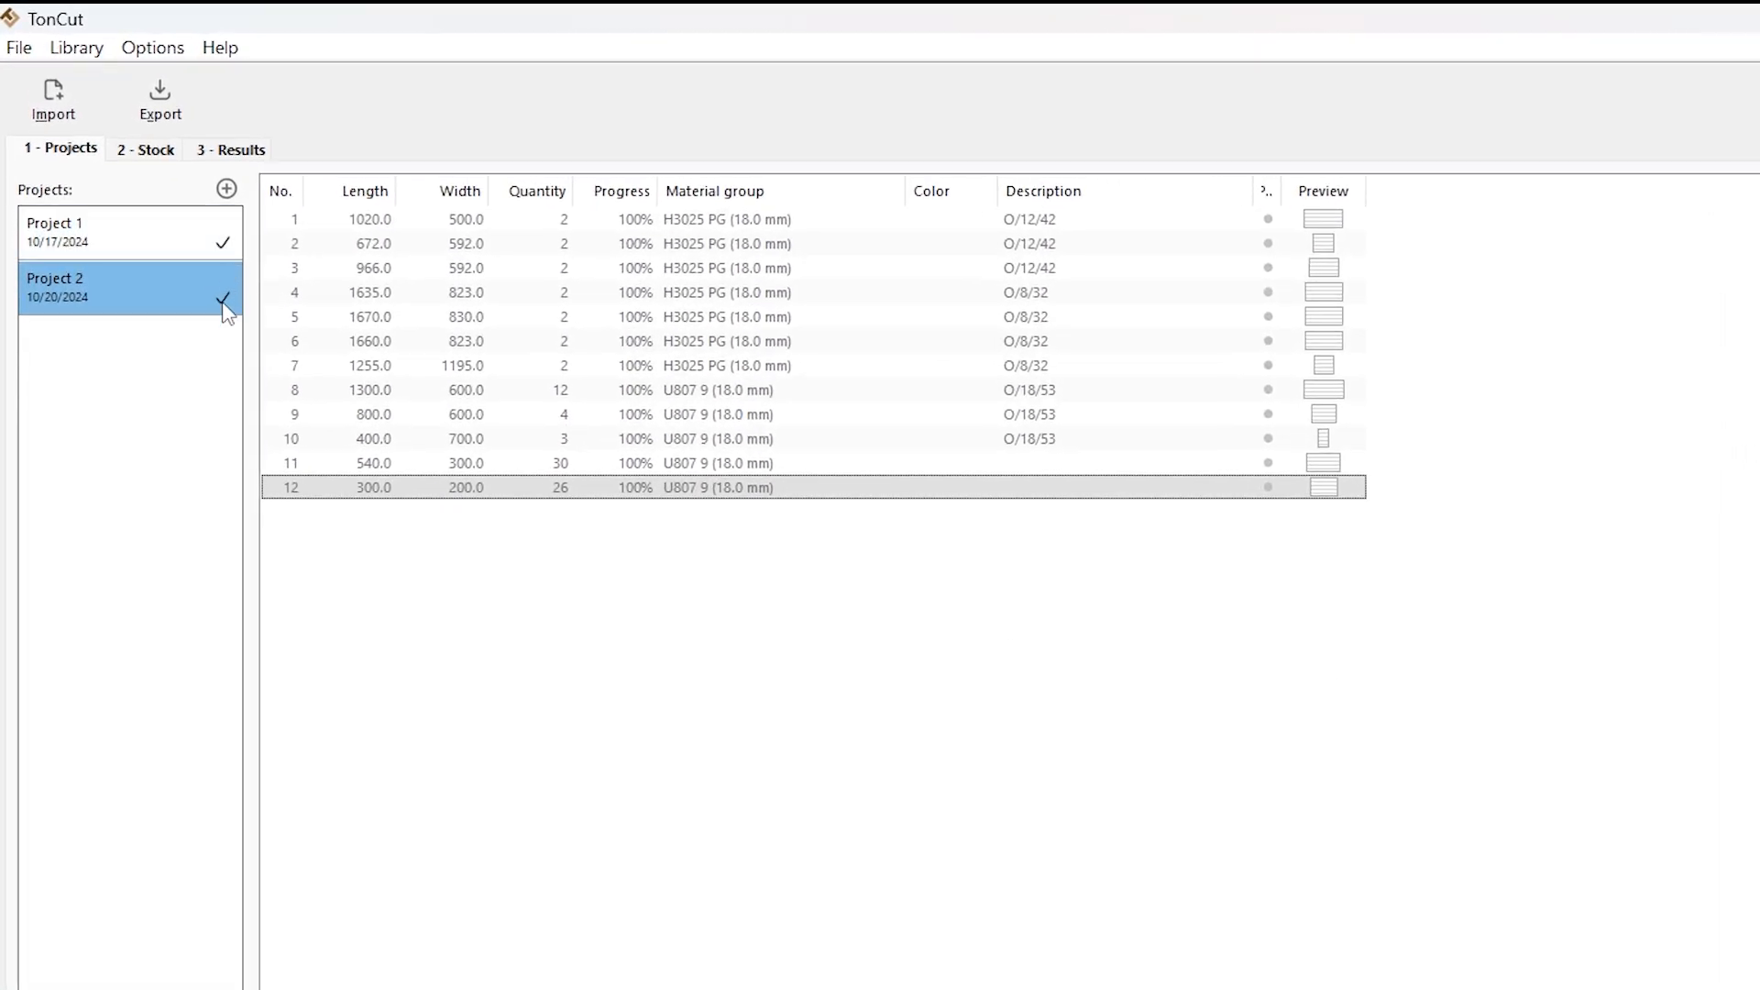
# Examine the progress of all pieces in Project 1.
pyautogui.click(222, 250)
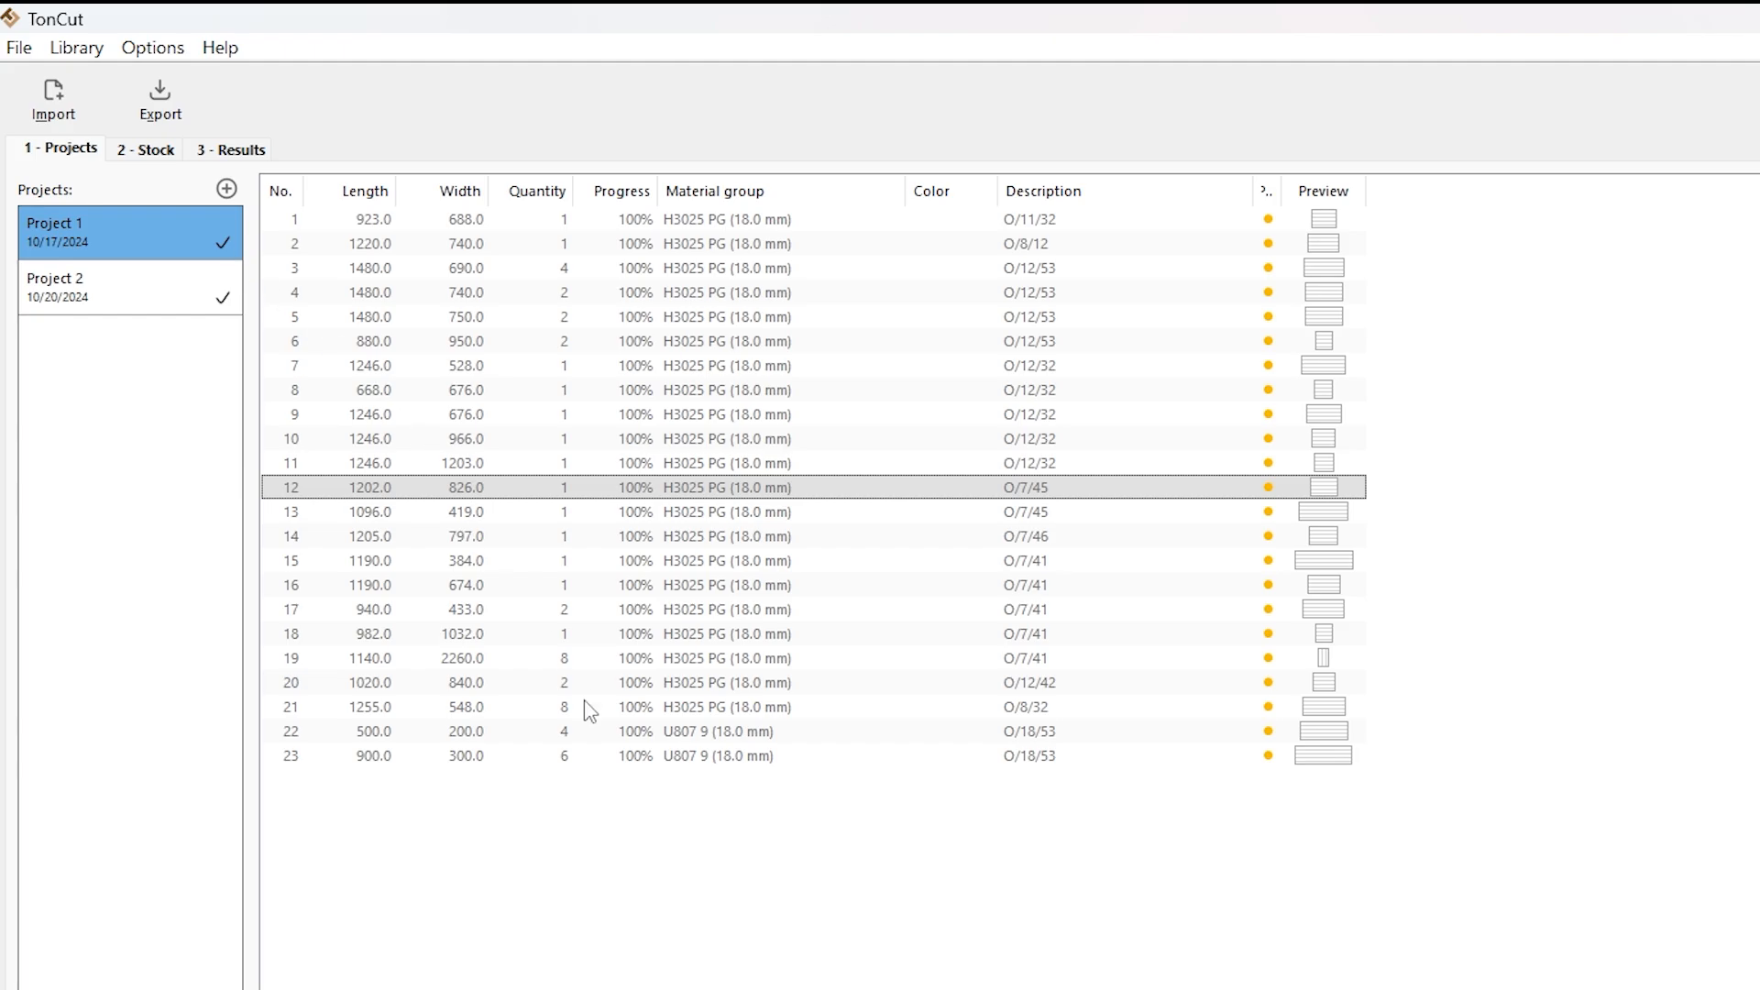
pyautogui.moveTo(647, 750); pyautogui.dragTo(639, 224)
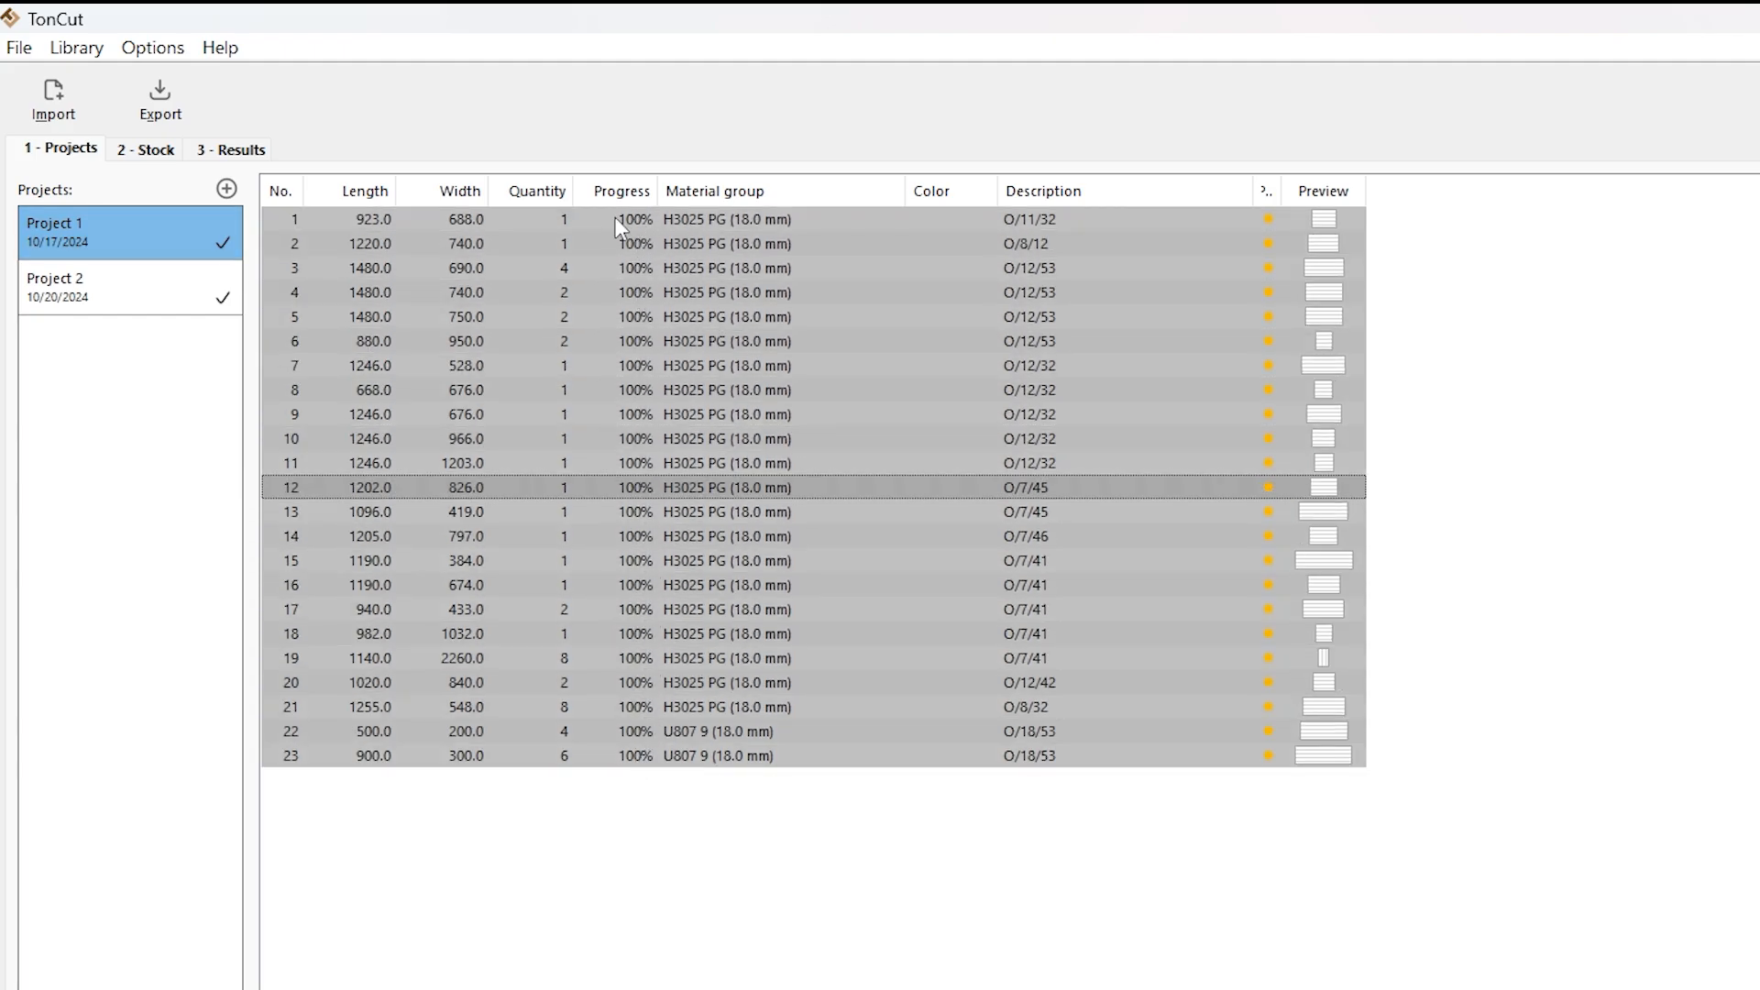
# Deselect the pieces and check the stock quantities of the 2800 × 2070 sheets in H3025 PG and U807 9.
pyautogui.click(620, 781)
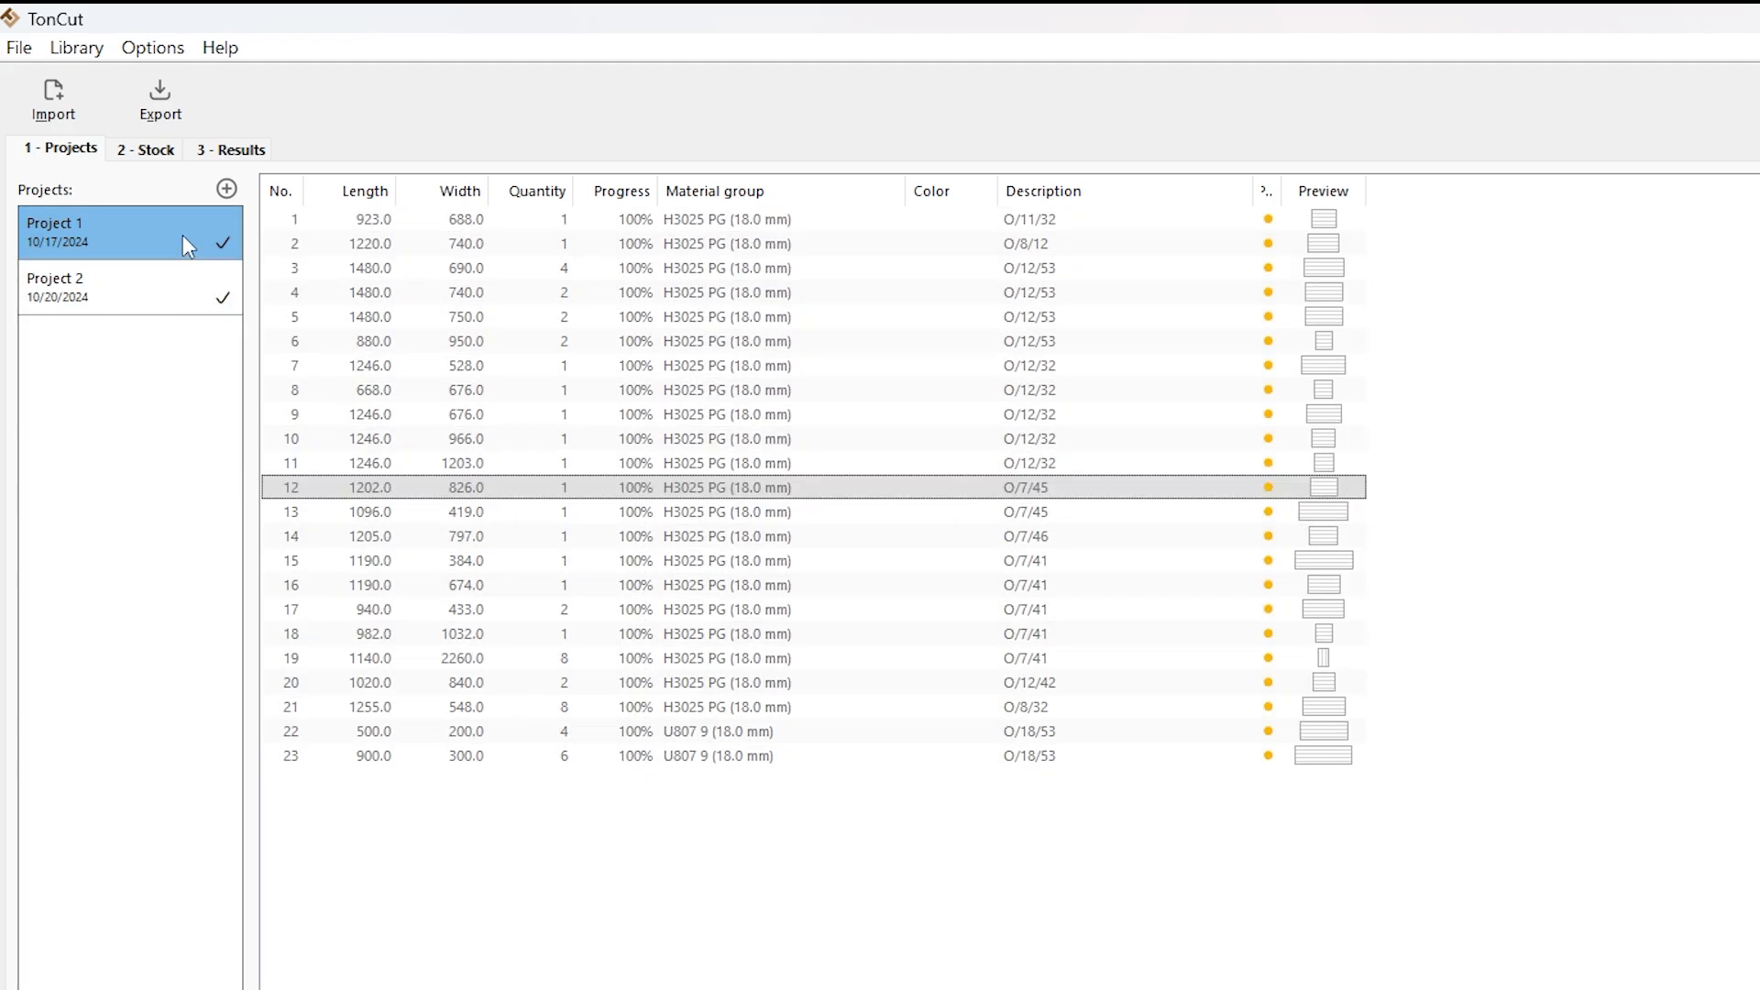
pyautogui.click(133, 156)
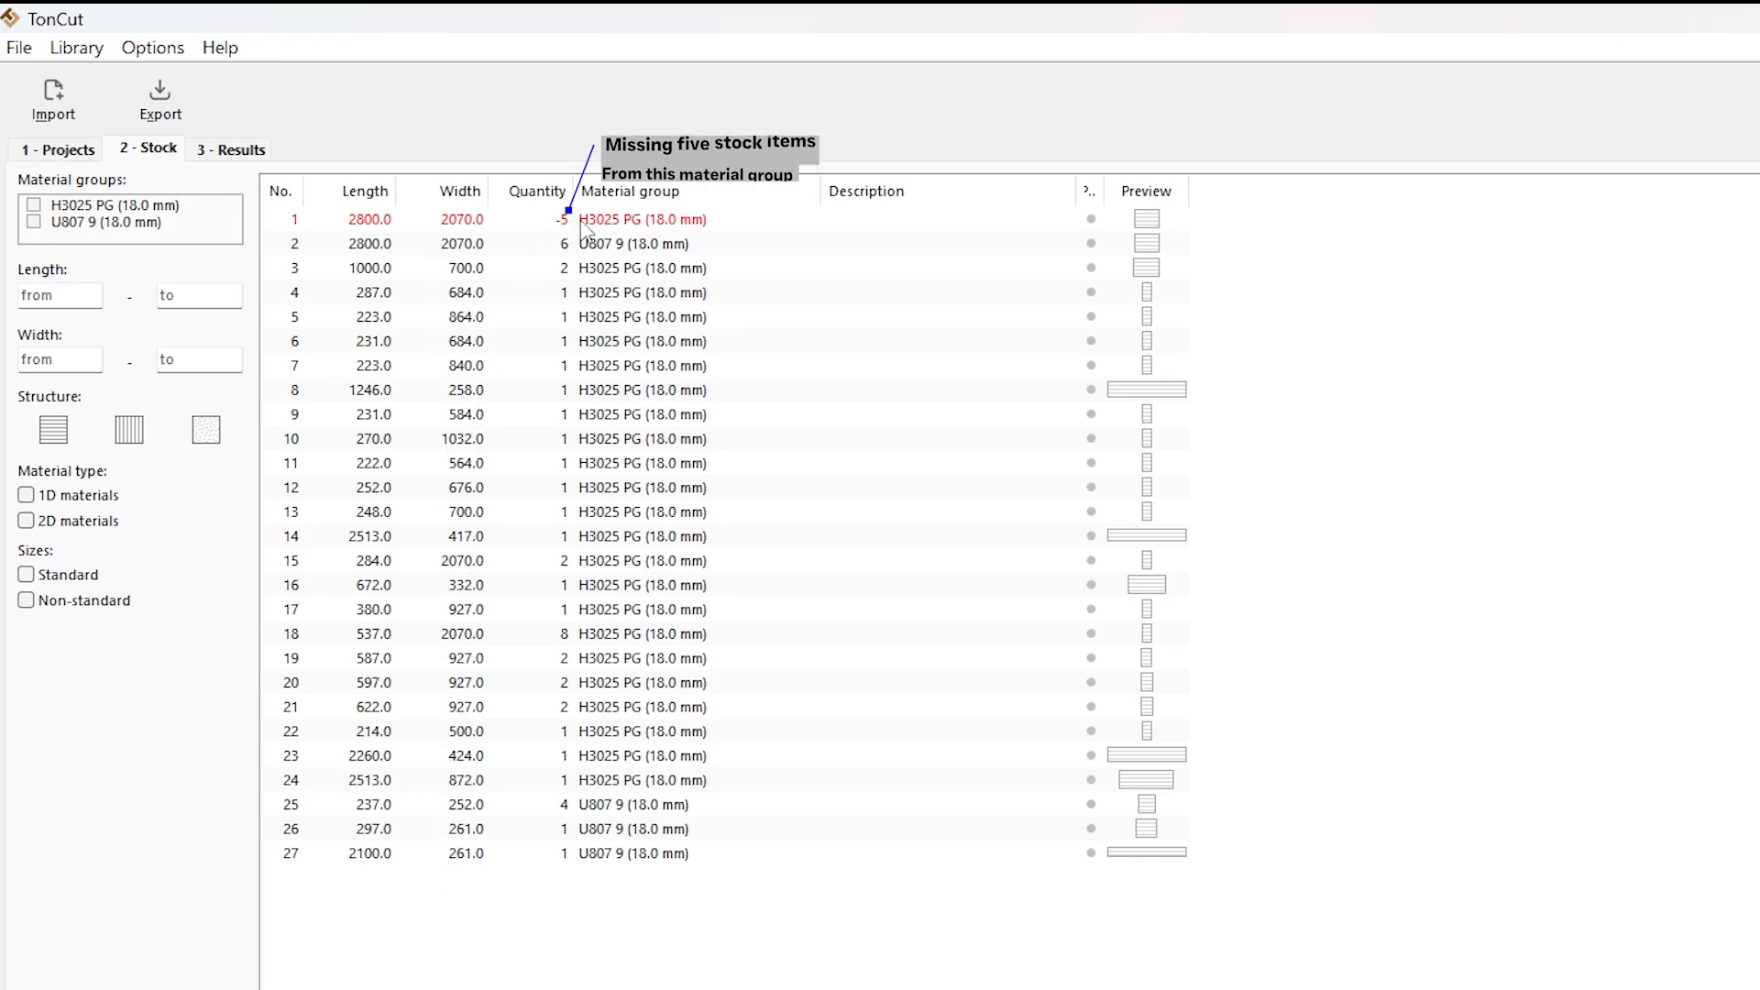
pyautogui.click(605, 223)
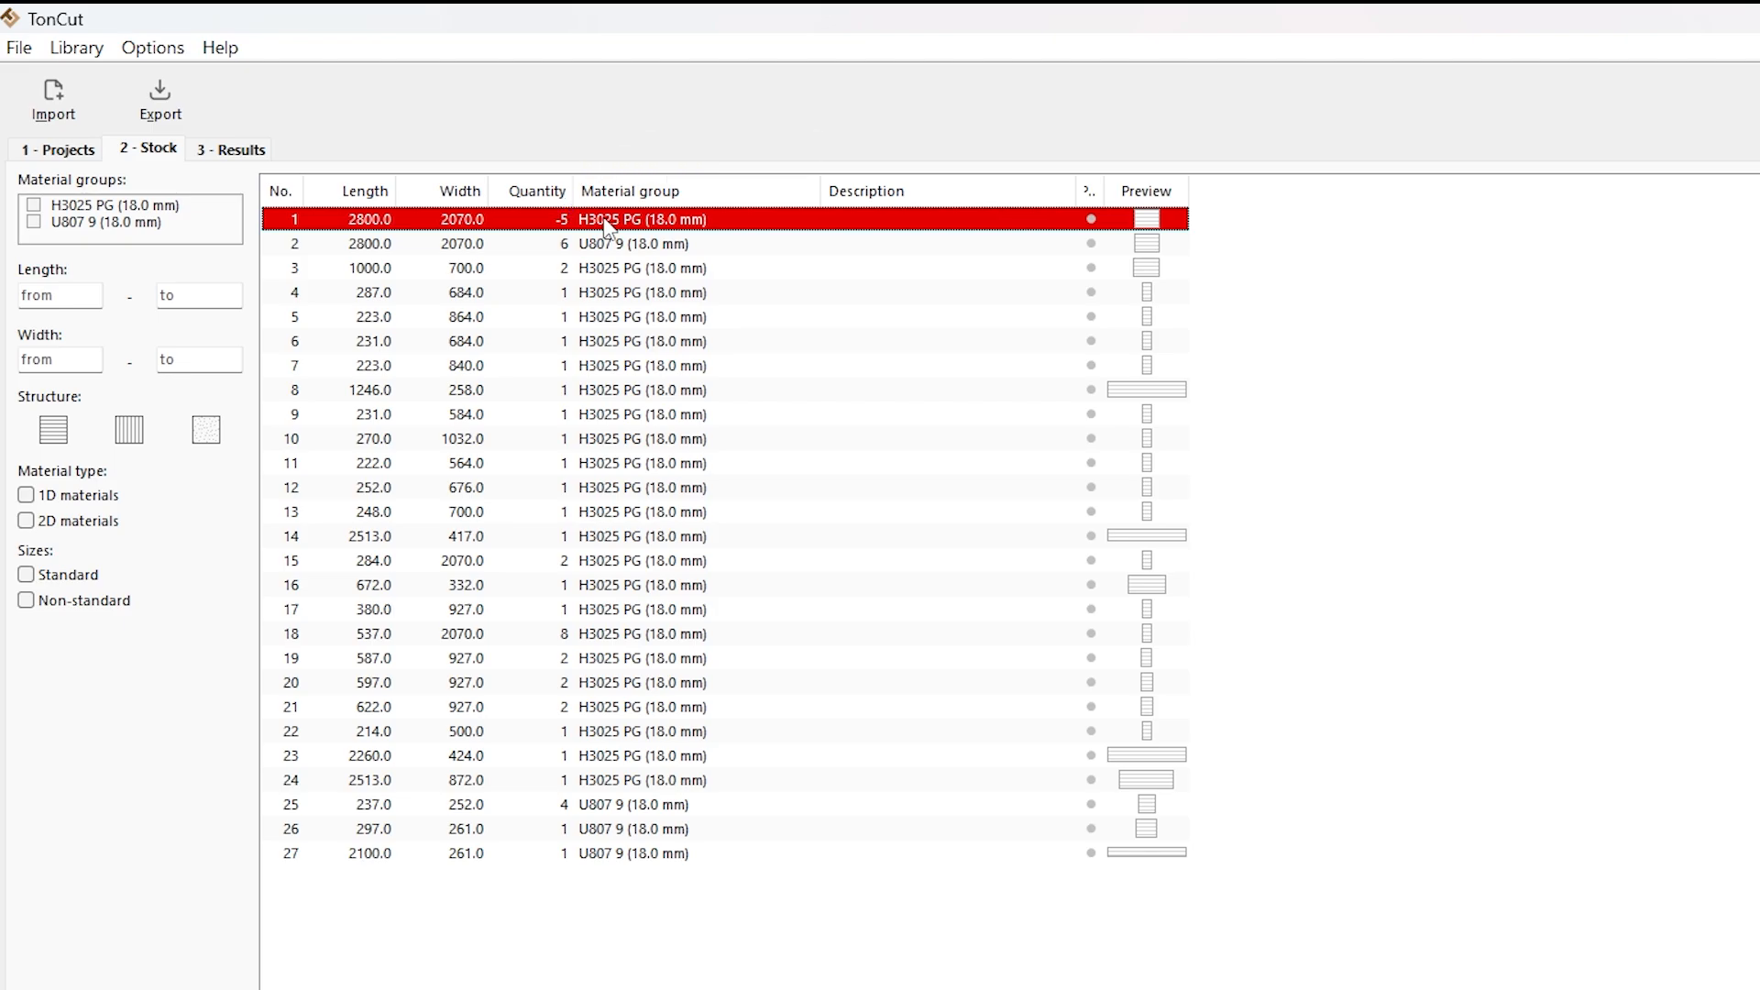
pyautogui.click(599, 248)
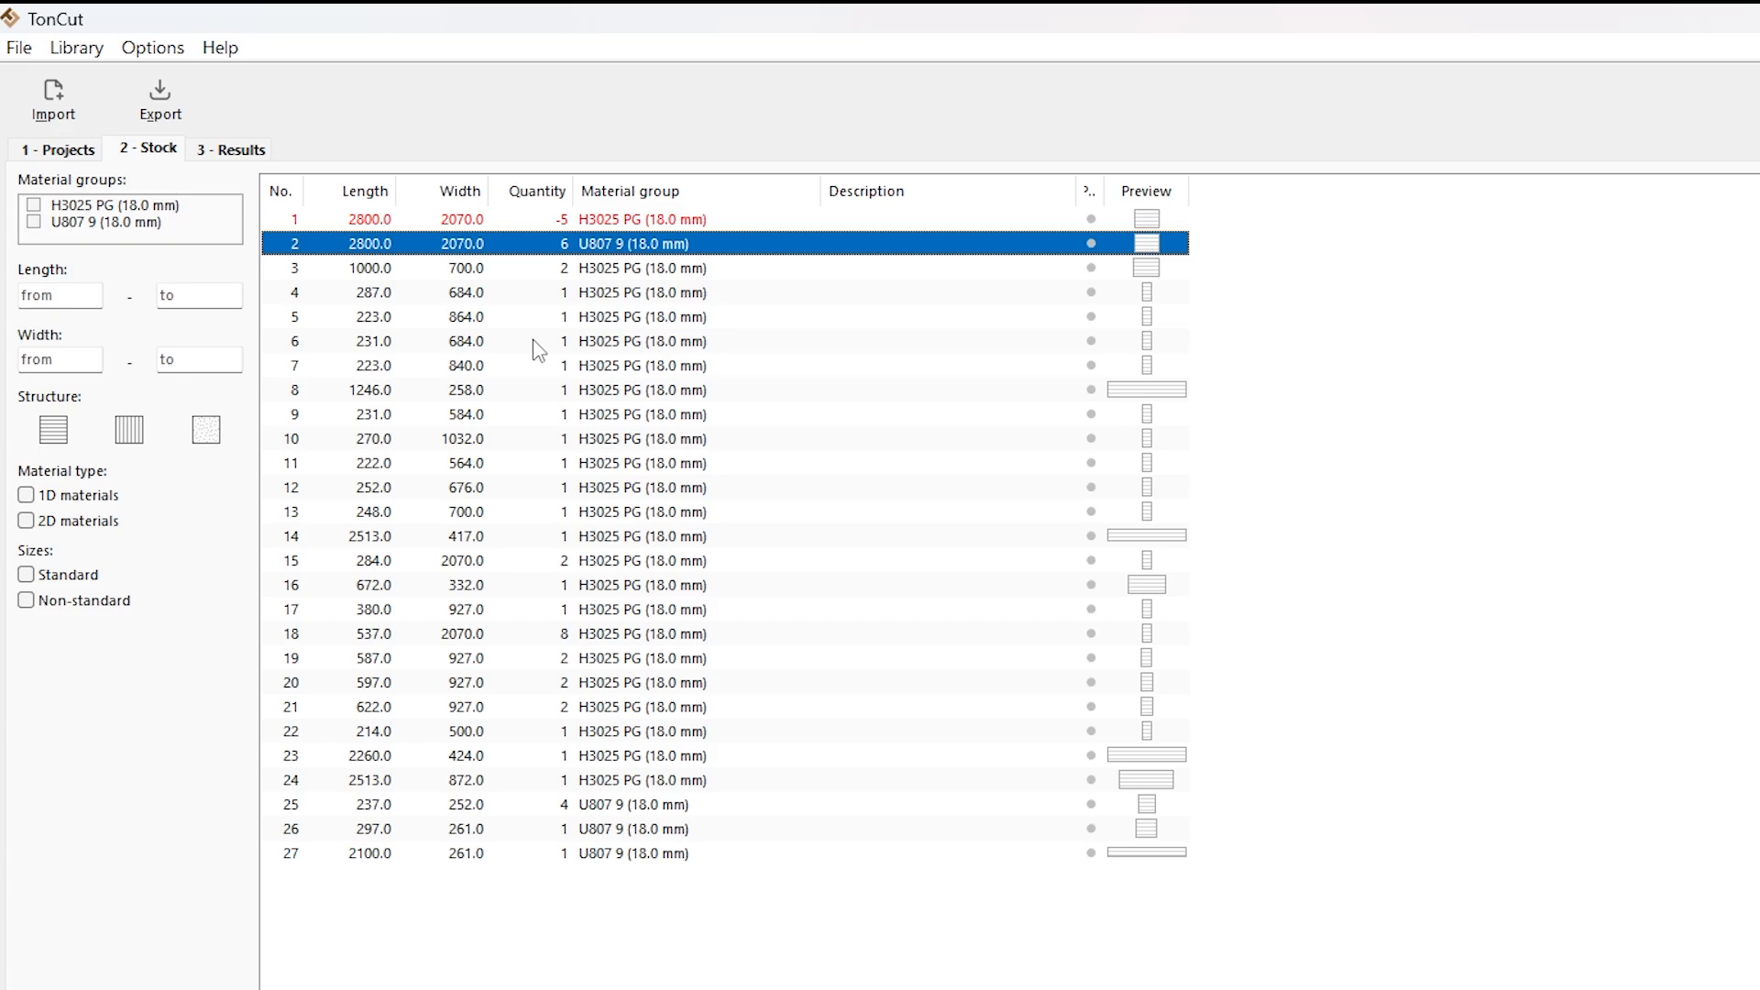
# Open the saved result "Projects 1 and 2", cancel its optimization result, and check the stock list.
pyautogui.click(236, 150)
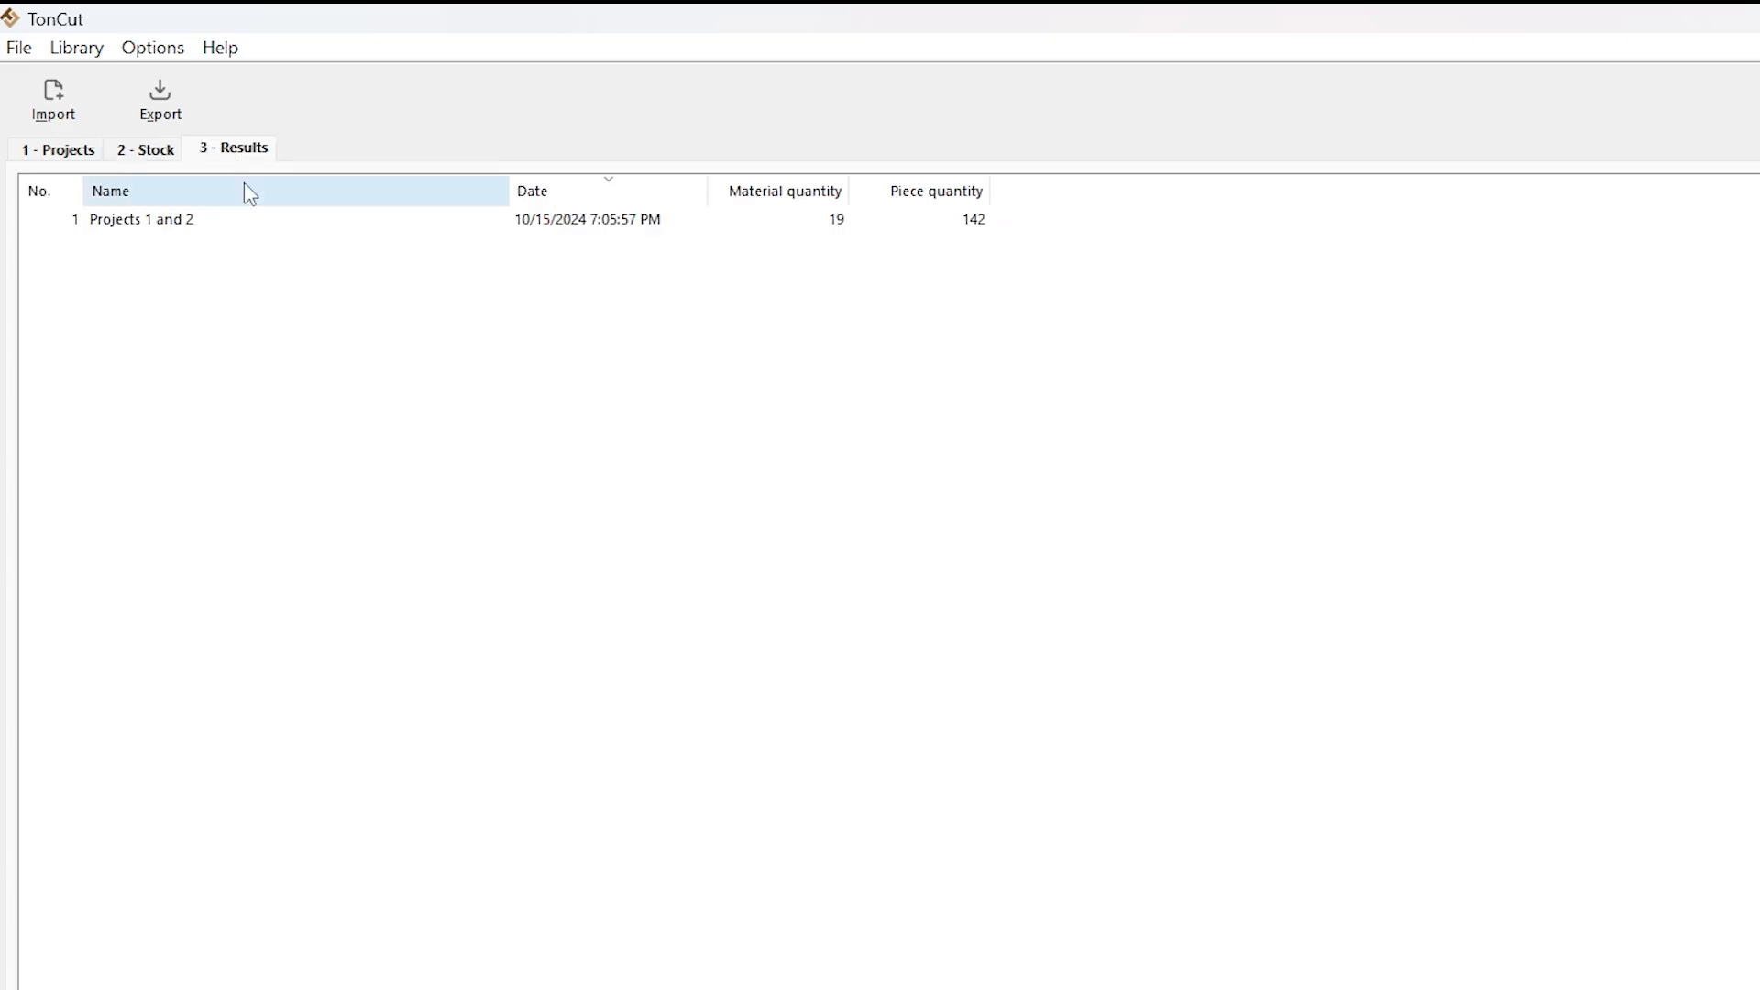
pyautogui.doubleClick(162, 226)
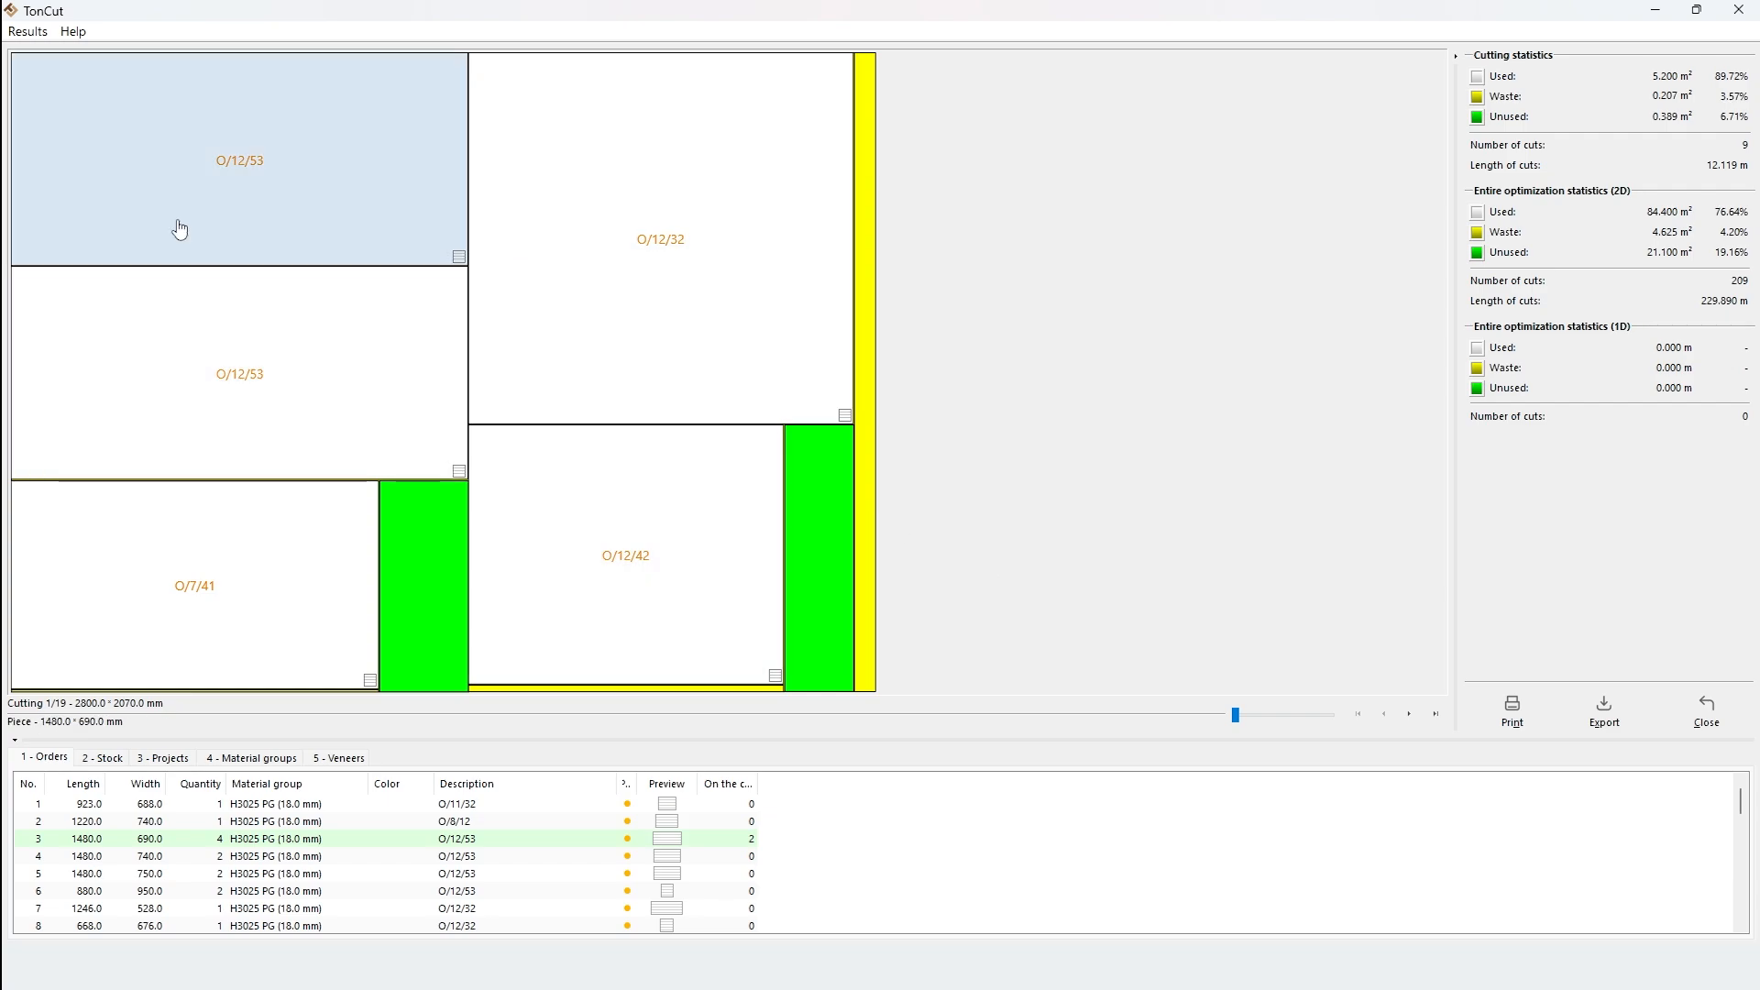
pyautogui.click(31, 38)
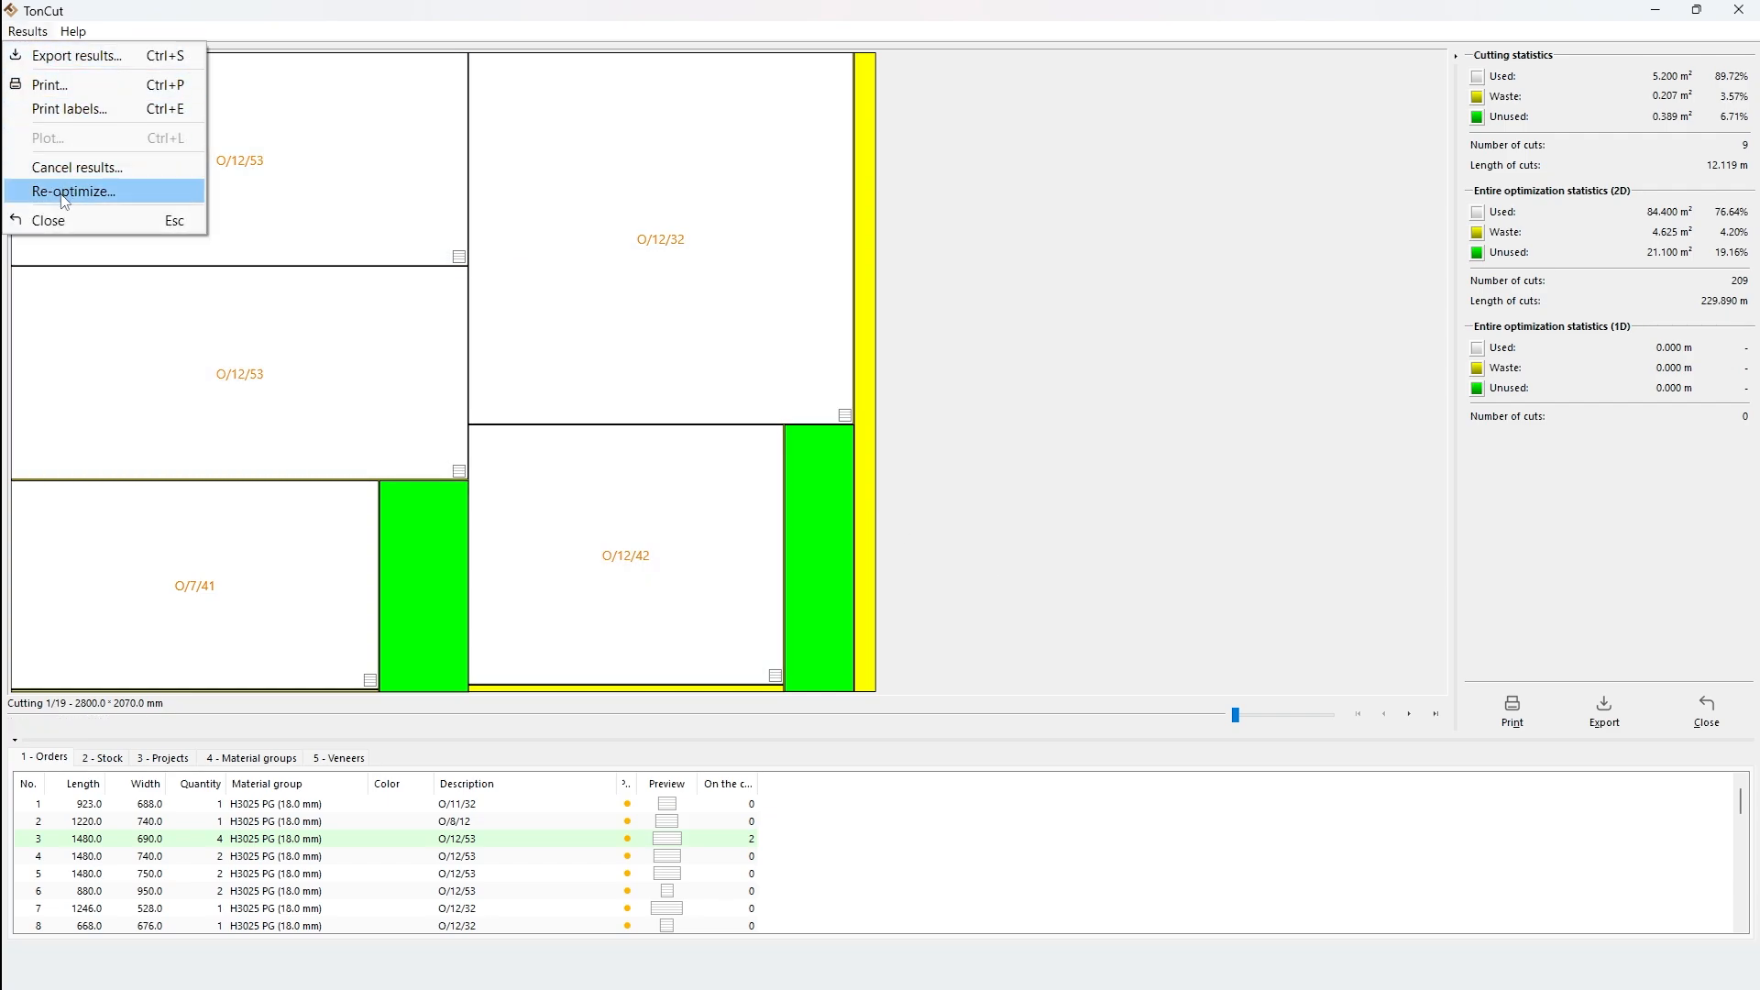
pyautogui.click(66, 167)
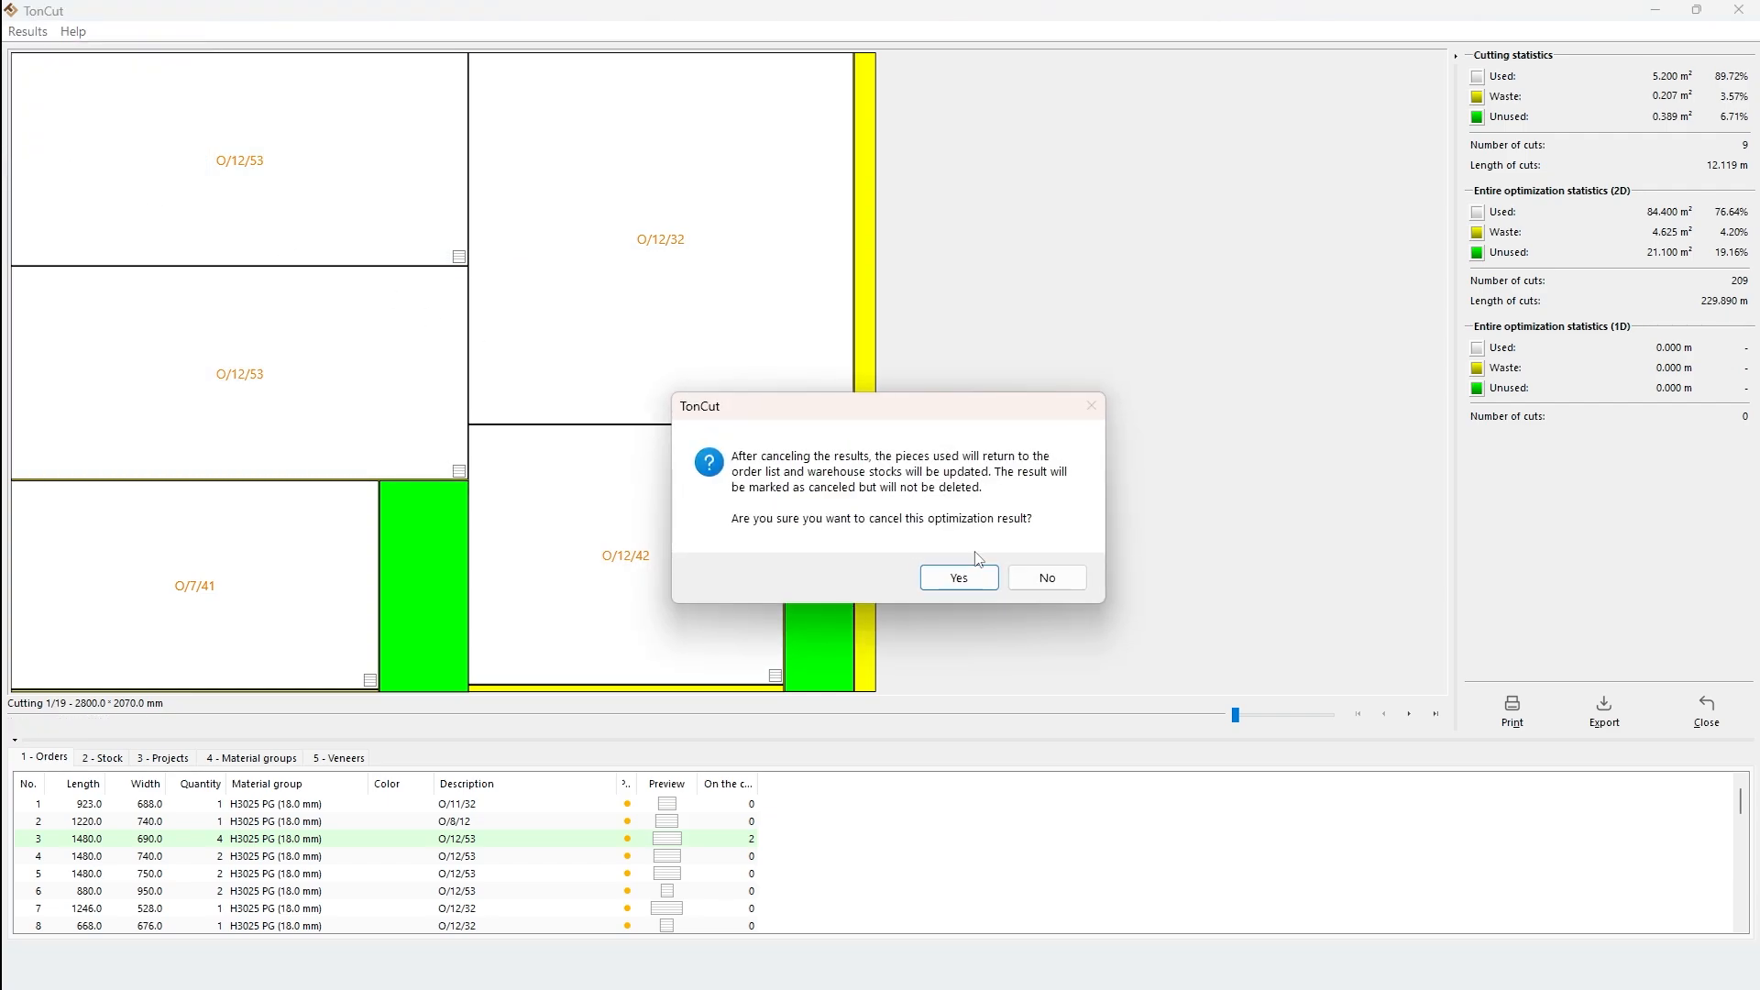
pyautogui.click(959, 579)
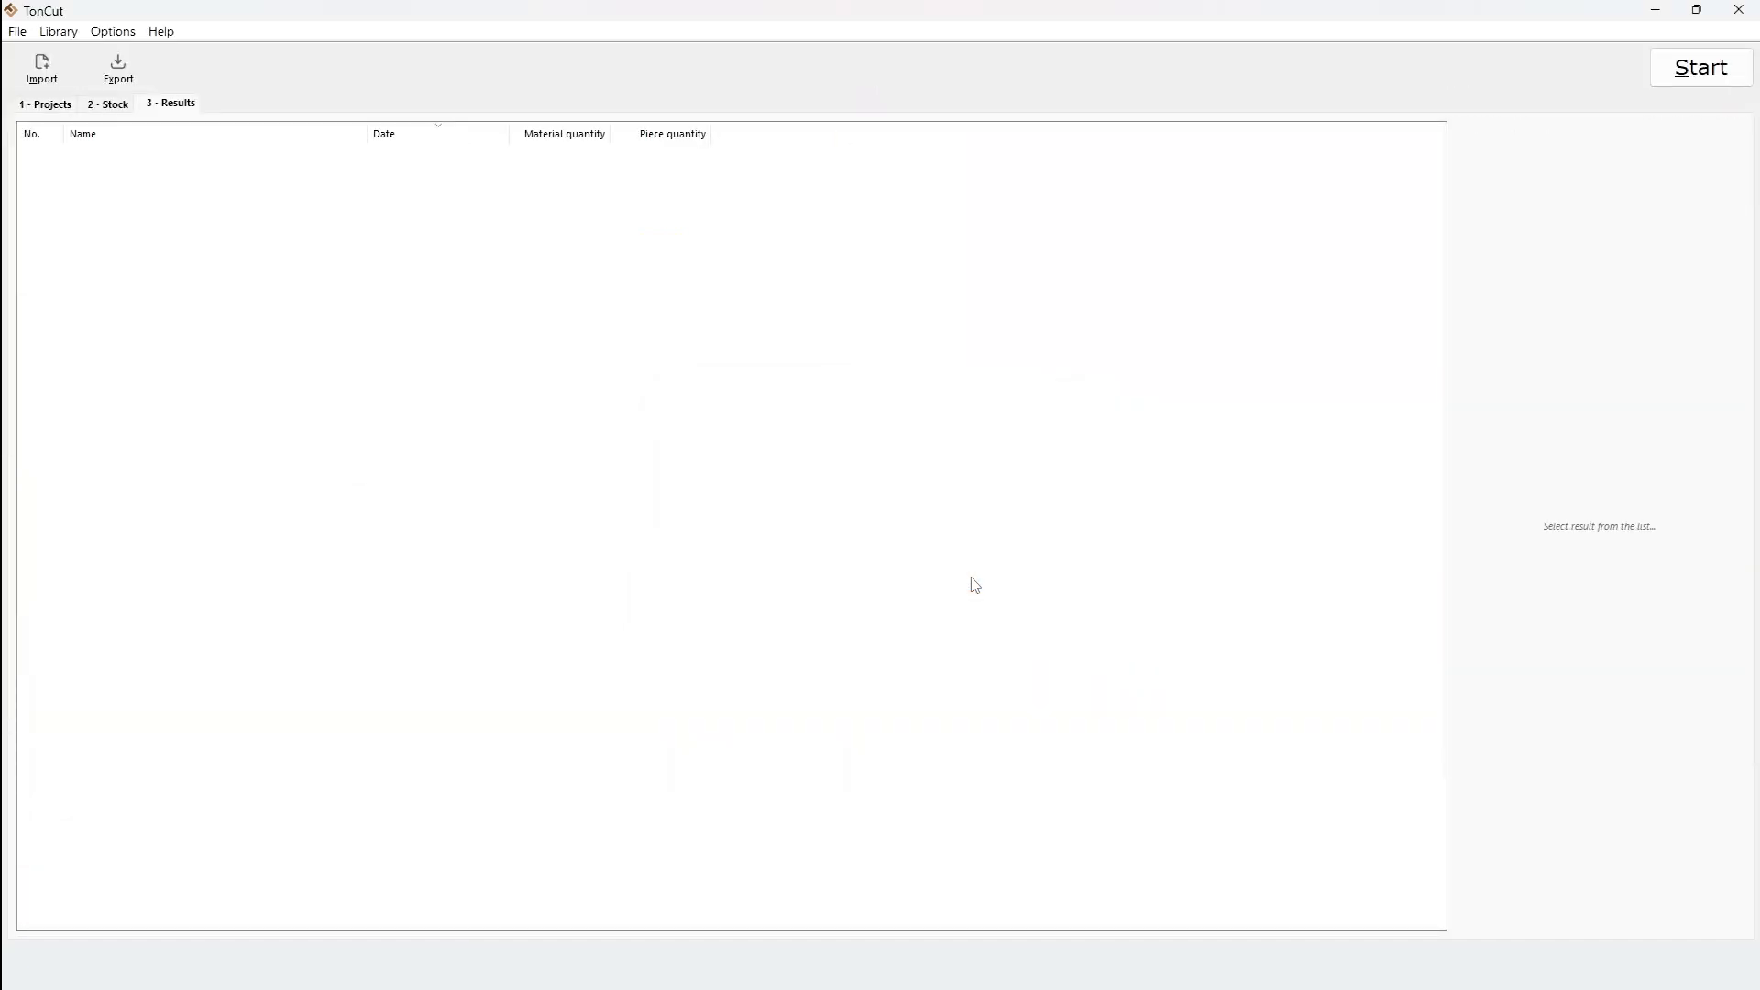
pyautogui.click(121, 106)
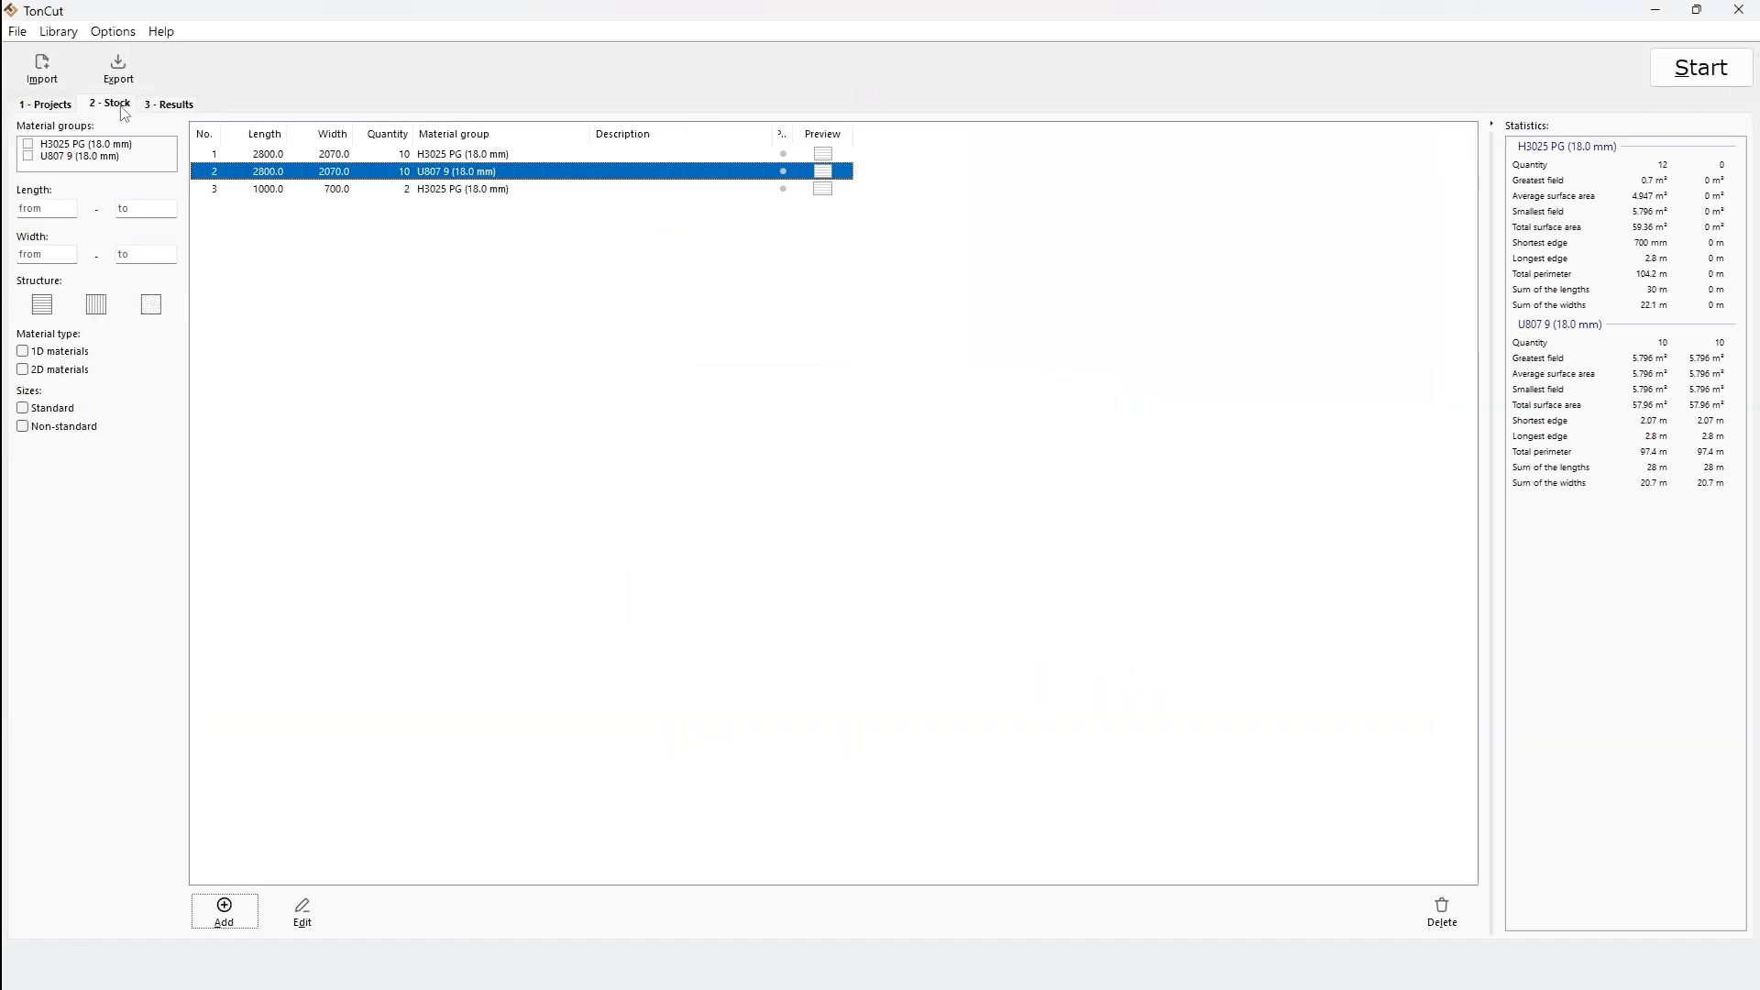